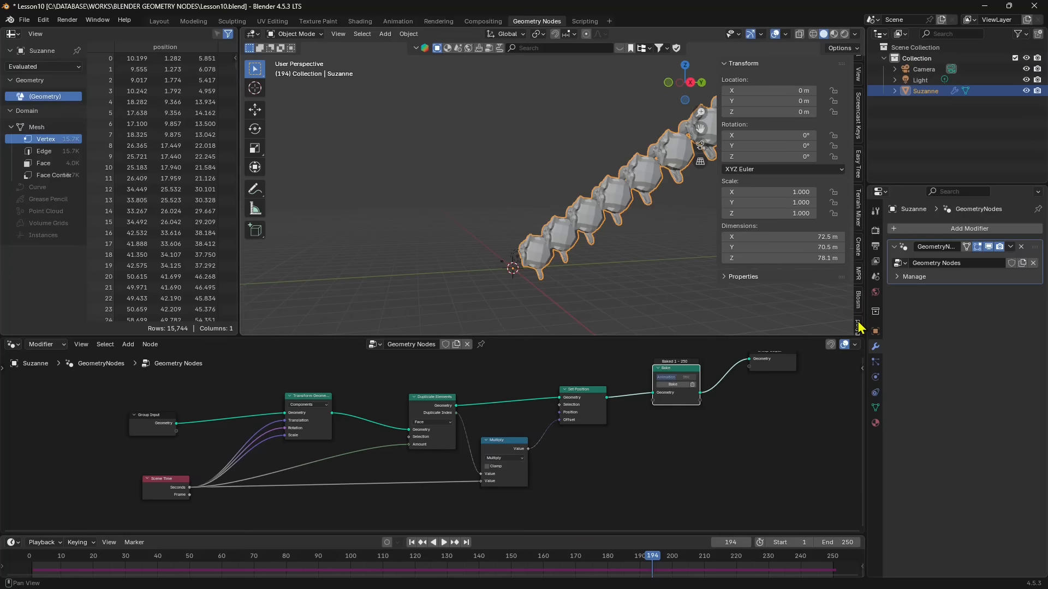
- Look at the engon add-on options and the monkey row from another angle, and hide the 3D viewport's sidebar
{"action": "left_click", "coordinate": [859, 329]}
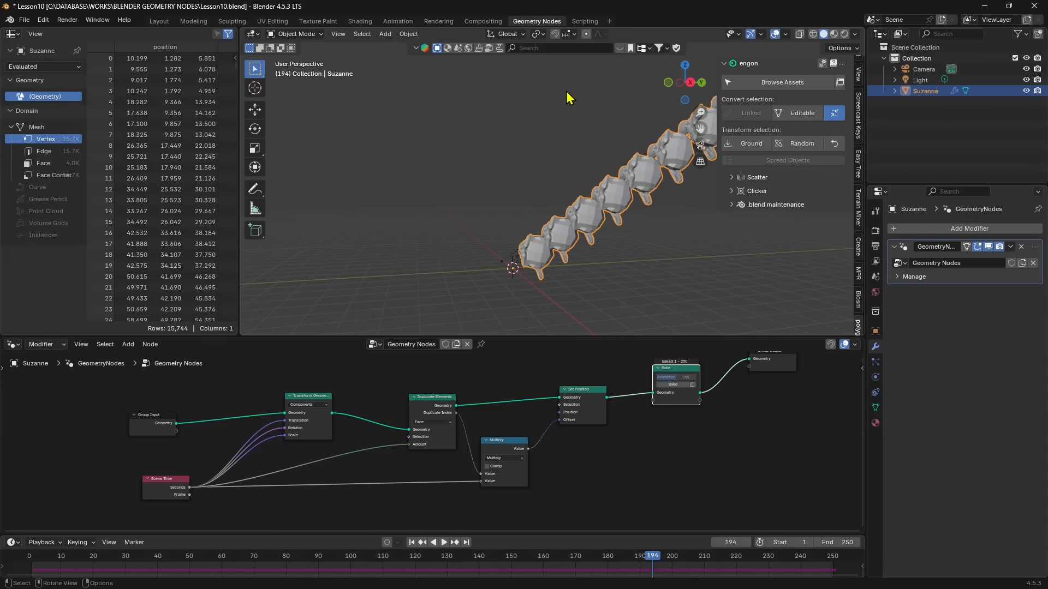
{"action": "middle_click_drag", "start_coordinate": [566, 98], "coordinate": [594, 252]}
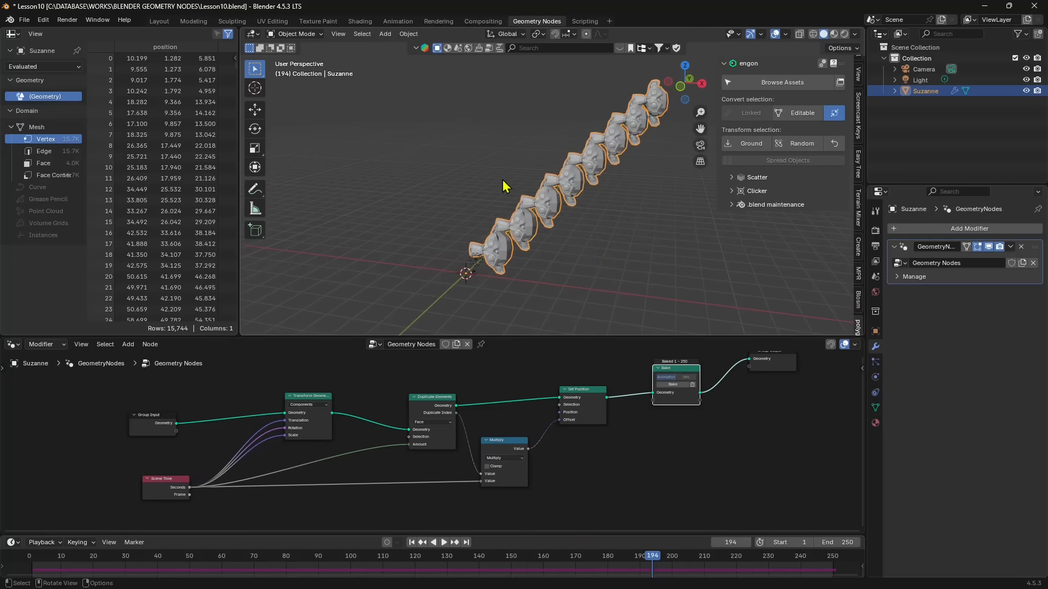
{"action": "middle_click_drag", "start_coordinate": [502, 187], "coordinate": [740, 146]}
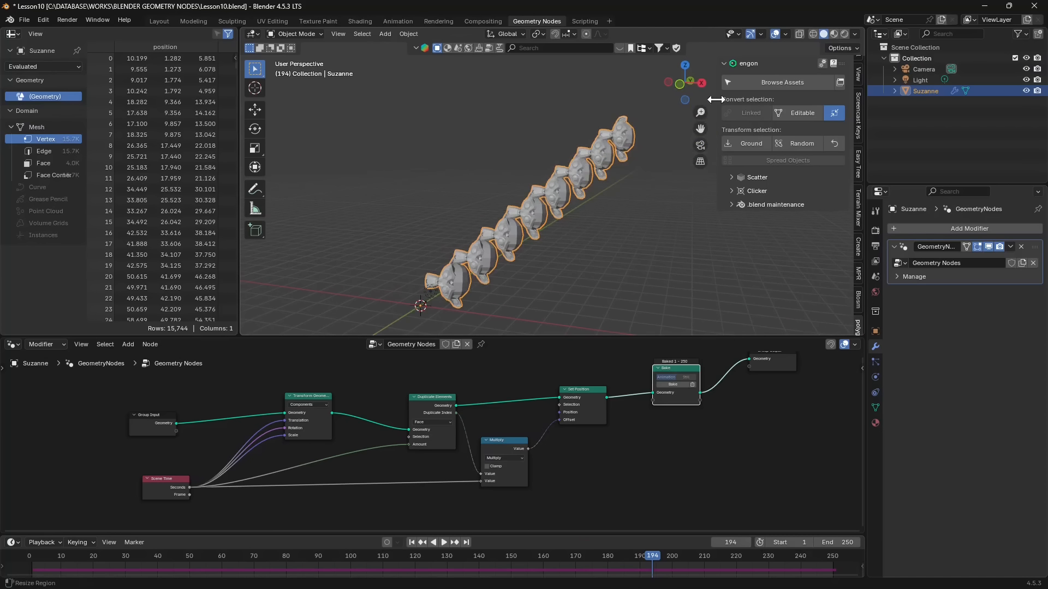
{"action": "key", "text": "n"}
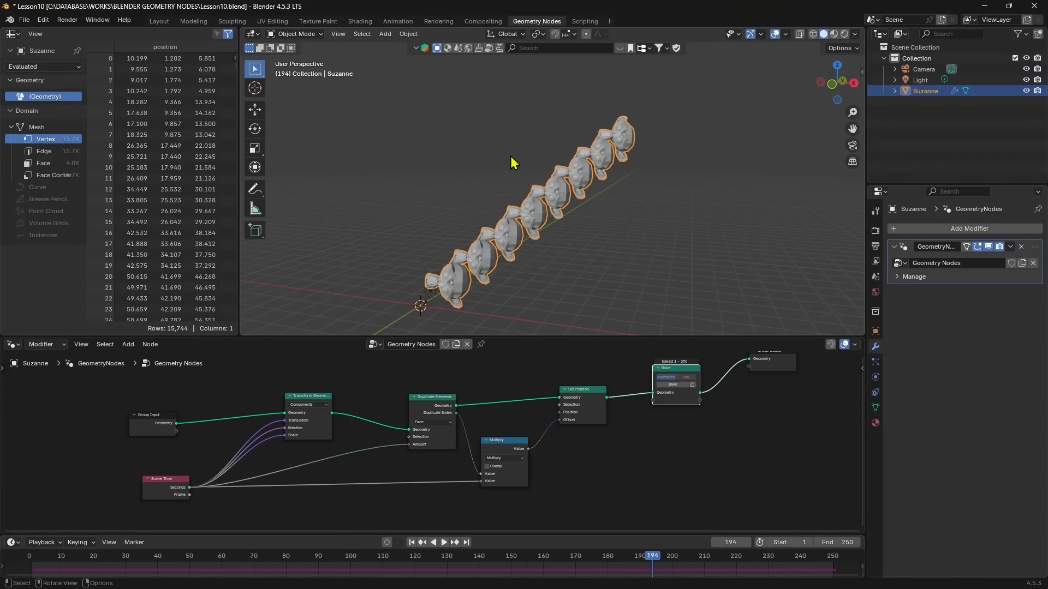
- Browse several pages of the online node group assets, and close the asset bar
{"action": "left_click", "coordinate": [489, 48]}
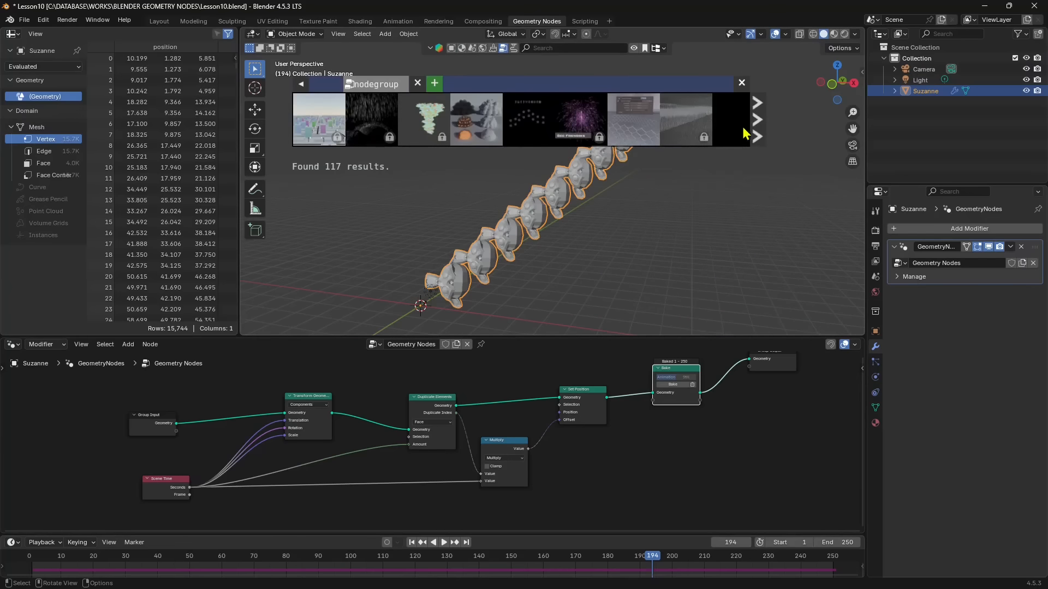
{"action": "left_click", "coordinate": [758, 134]}
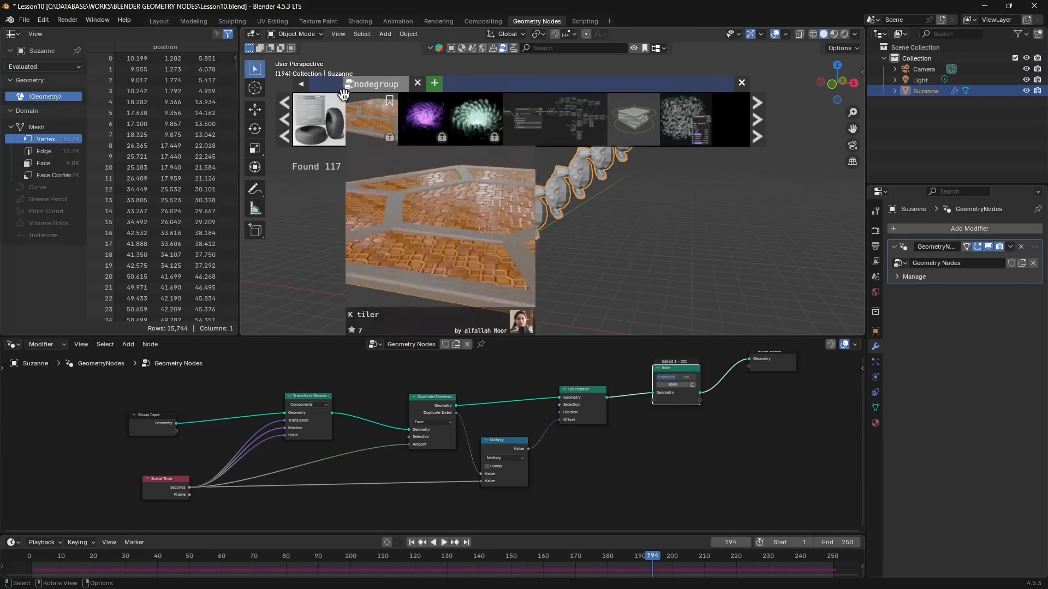
{"action": "left_click", "coordinate": [756, 136]}
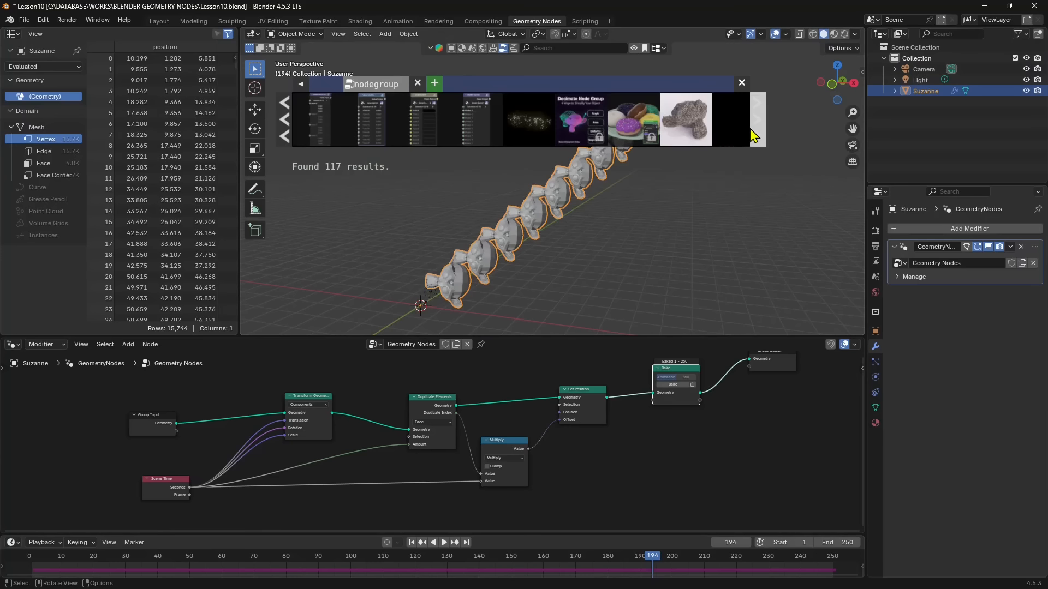
{"action": "left_click", "coordinate": [757, 136]}
{"action": "left_click", "coordinate": [757, 136]}
{"action": "left_click", "coordinate": [756, 136]}
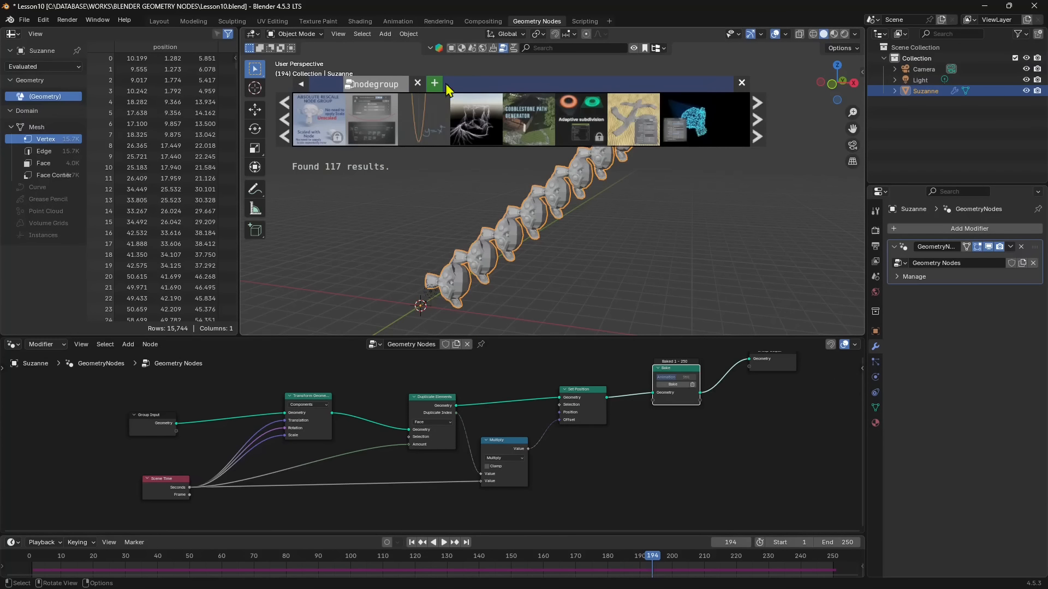
{"action": "left_click", "coordinate": [756, 121]}
{"action": "mouse_move", "coordinate": [701, 123]}
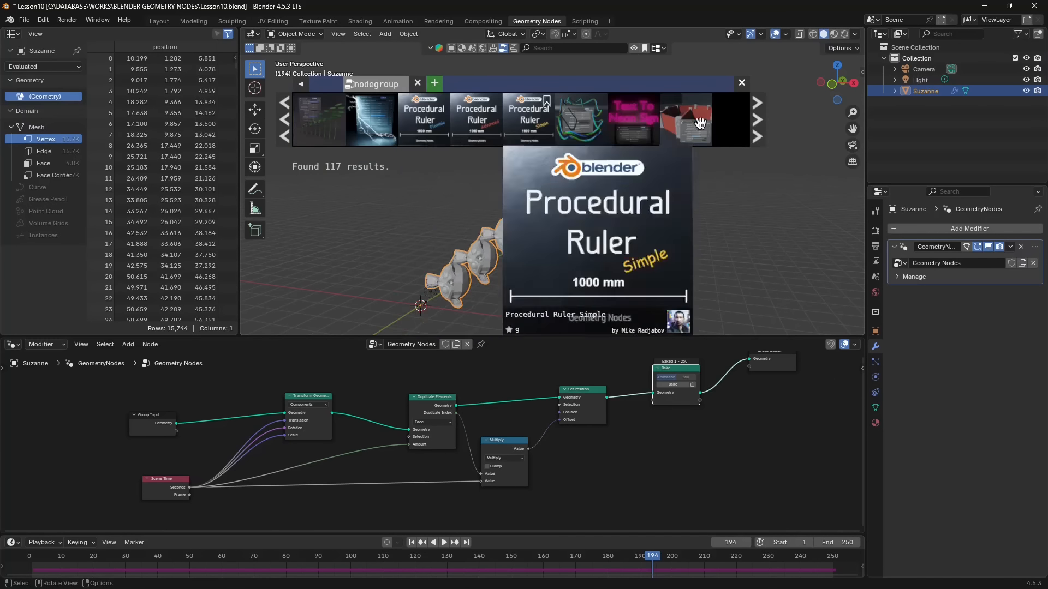
{"action": "mouse_move", "coordinate": [306, 119]}
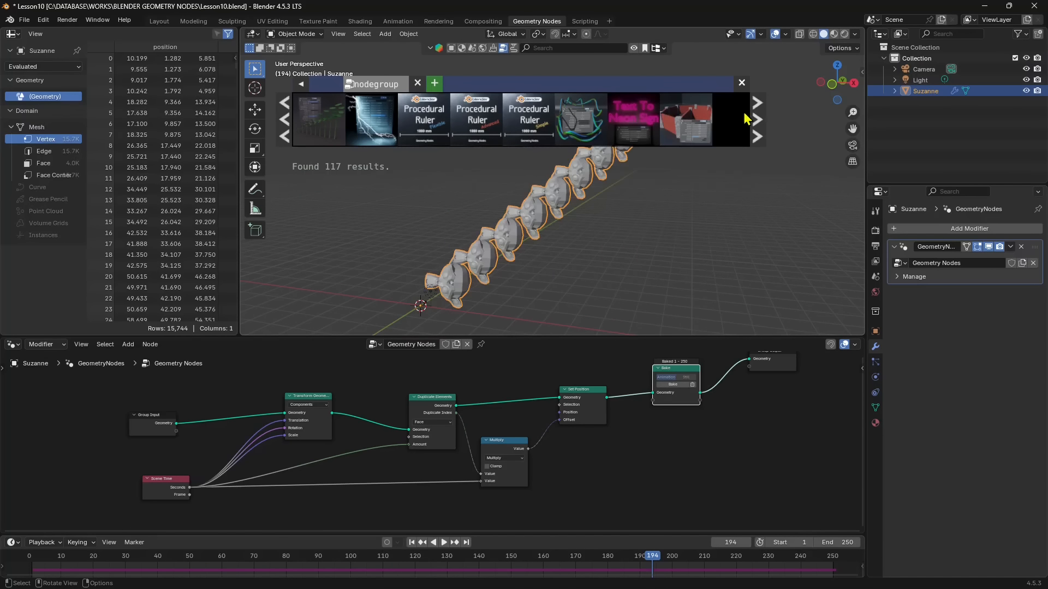
{"action": "left_click", "coordinate": [741, 83]}
- Scrub the baked monkey animation forward to frame 226 and back to frame 151 to review it
{"action": "middle_click_drag", "start_coordinate": [428, 284], "coordinate": [452, 278]}
{"action": "scroll", "coordinate": [458, 464], "scroll_direction": "down", "scroll_amount": 1}
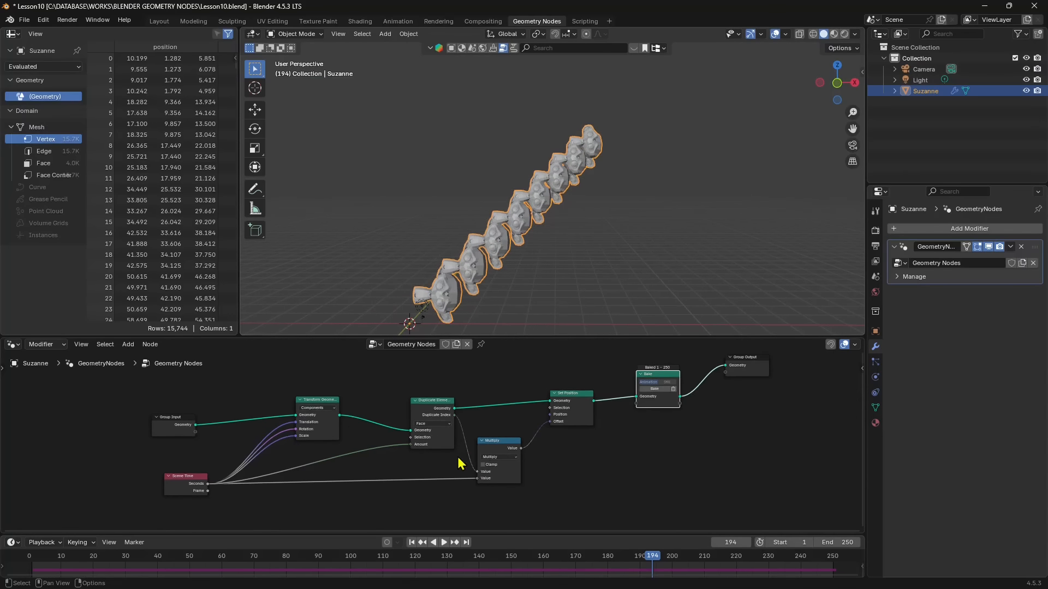
{"action": "left_click_drag", "start_coordinate": [652, 557], "coordinate": [762, 460]}
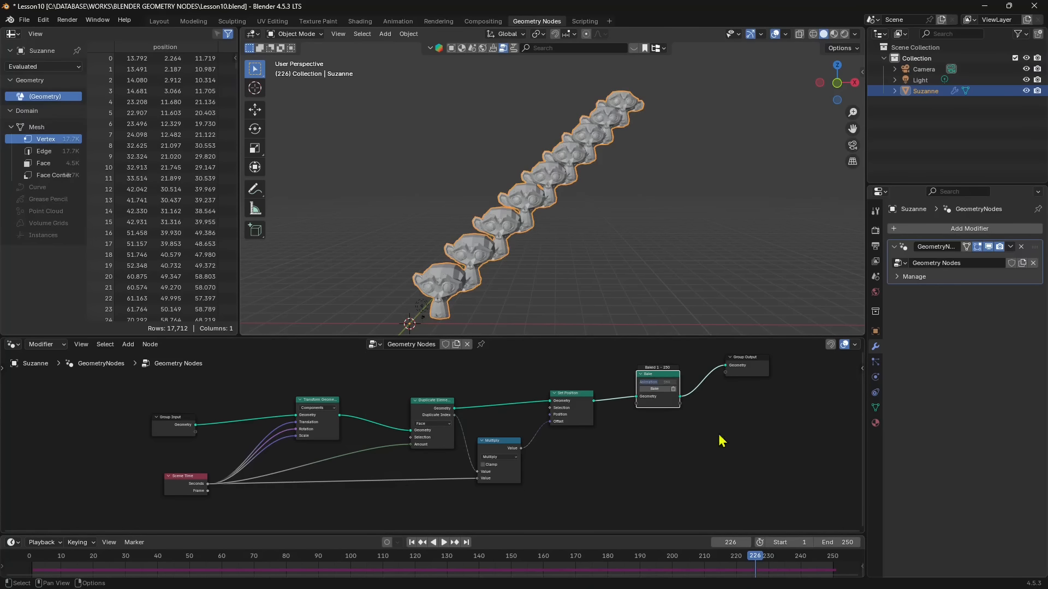
{"action": "left_click_drag", "start_coordinate": [759, 555], "coordinate": [517, 536]}
{"action": "left_click", "coordinate": [436, 542]}
{"action": "middle_click_drag", "start_coordinate": [576, 285], "coordinate": [352, 316]}
{"action": "left_click_drag", "start_coordinate": [514, 556], "coordinate": [519, 512]}
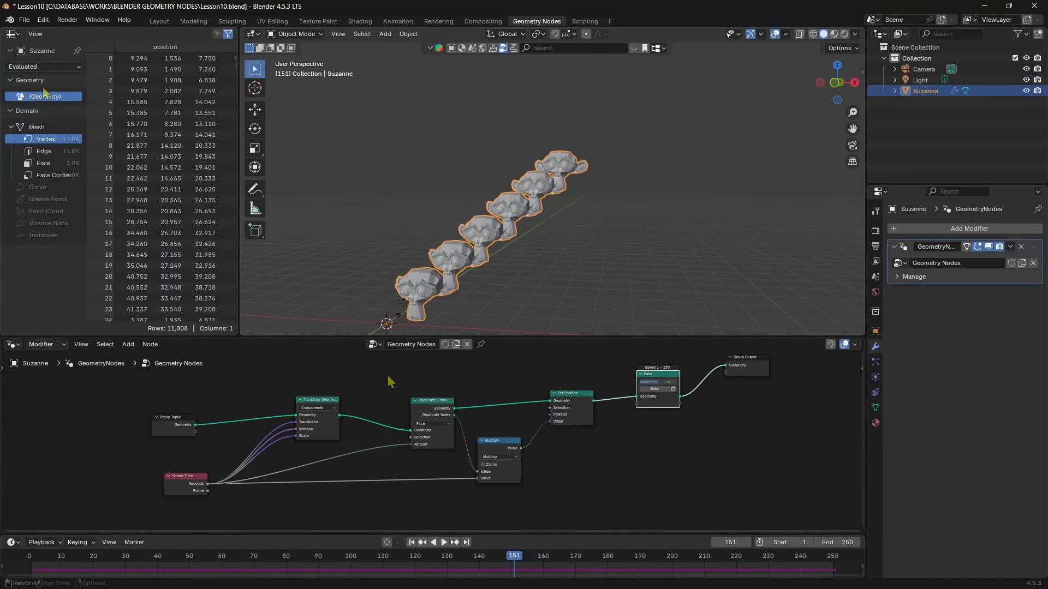
- Start a new General file in place of the Lesson10 scene
{"action": "left_click", "coordinate": [24, 21]}
{"action": "mouse_move", "coordinate": [54, 44]}
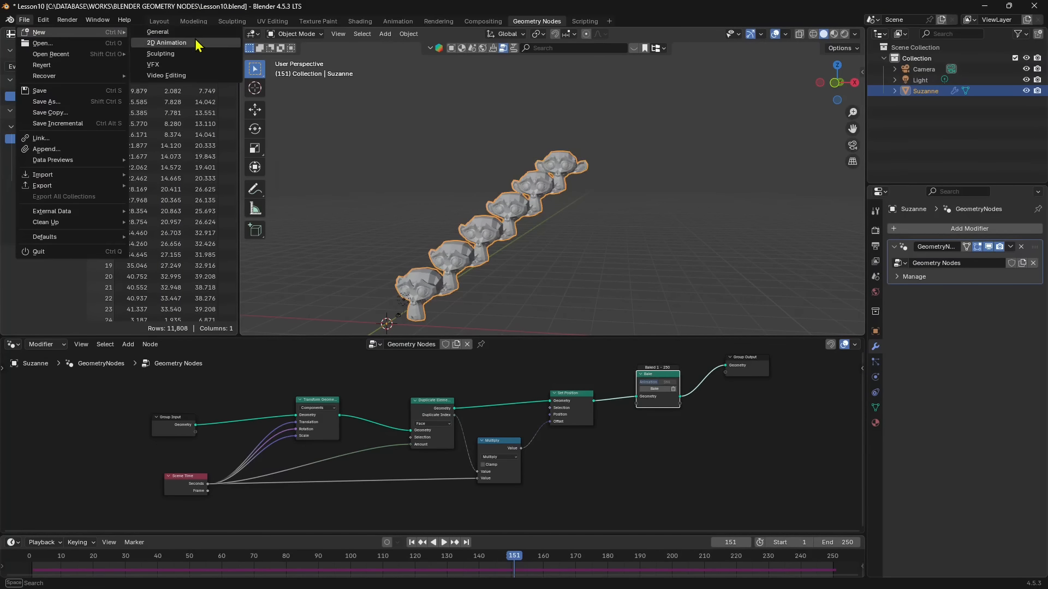
{"action": "left_click", "coordinate": [199, 41]}
{"action": "left_click", "coordinate": [529, 318]}
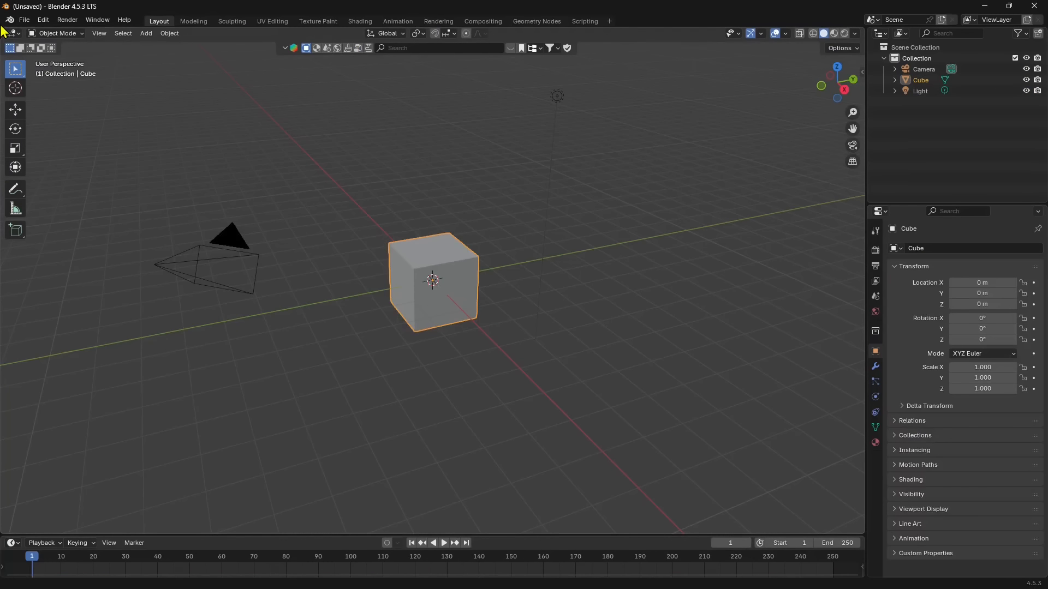
- Save the new file as "Lesson 11.blend" in the BLENDER GEOMETRY NODES folder
{"action": "left_click", "coordinate": [29, 25]}
{"action": "left_click", "coordinate": [50, 106]}
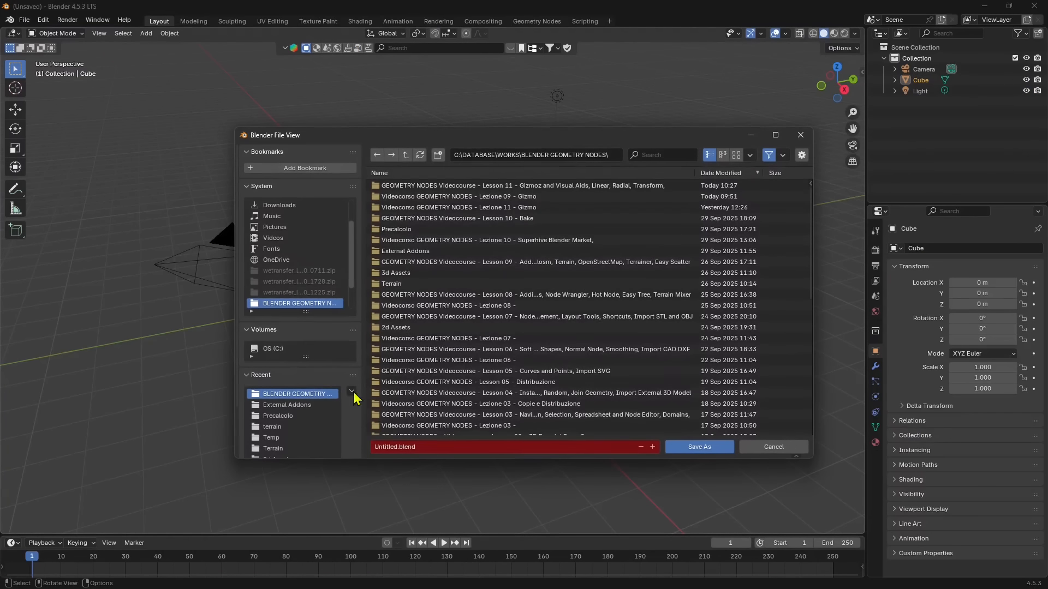
{"action": "double_click", "coordinate": [397, 447]}
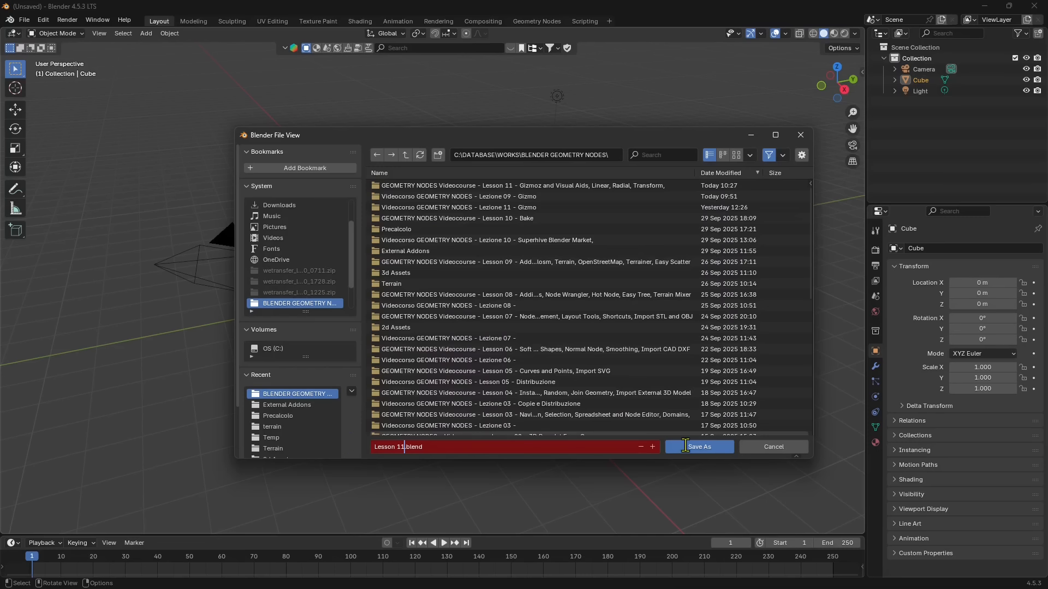
{"action": "left_click", "coordinate": [685, 446]}
{"action": "left_click", "coordinate": [705, 450]}
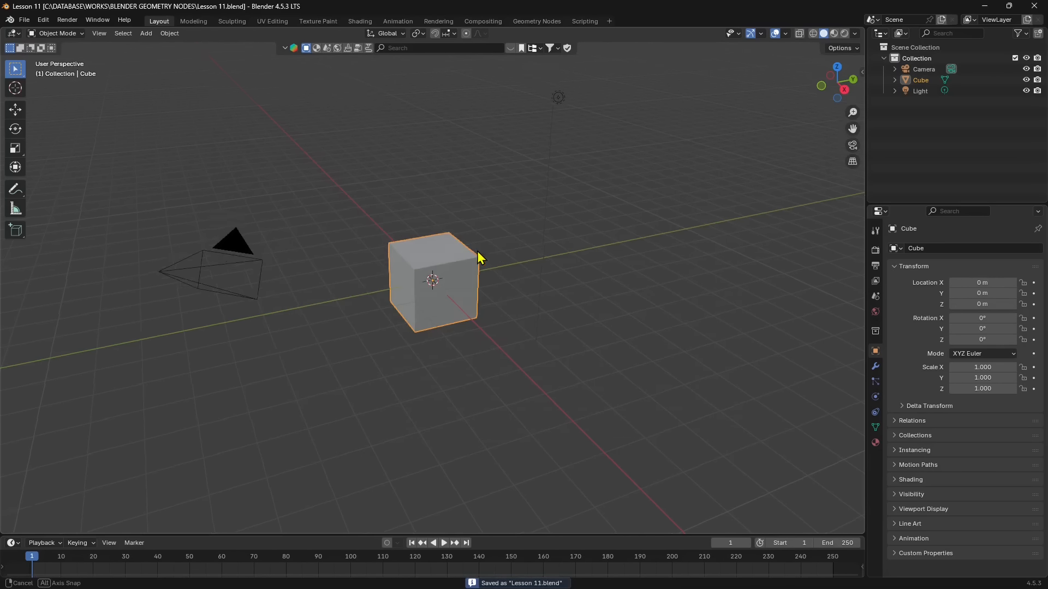
- Delete the default cube from the scene
{"action": "middle_click_drag", "start_coordinate": [478, 258], "coordinate": [491, 230]}
{"action": "left_click", "coordinate": [491, 229]}
{"action": "left_click", "coordinate": [447, 272]}
{"action": "key", "text": "Delete"}
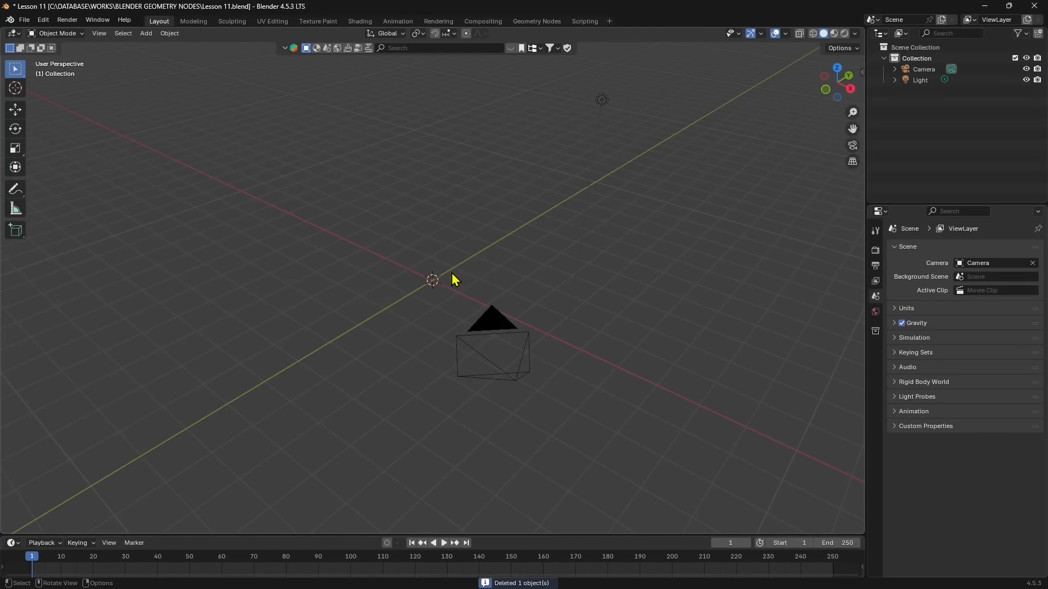
- Add a Monkey mesh at the world origin and view it from the front
{"action": "left_click", "coordinate": [152, 34]}
{"action": "mouse_move", "coordinate": [171, 48]}
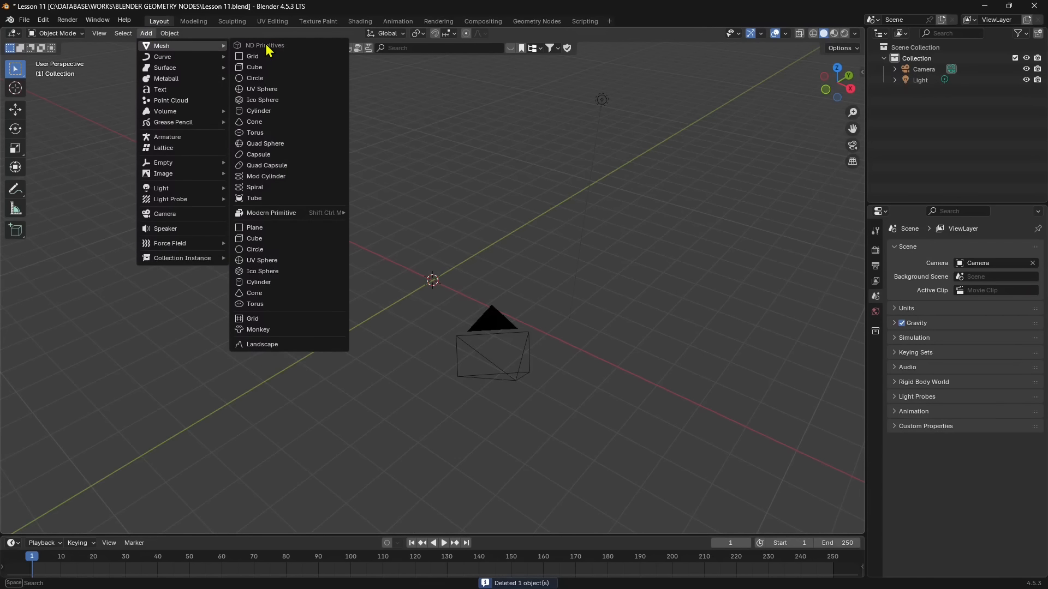
{"action": "left_click", "coordinate": [267, 330]}
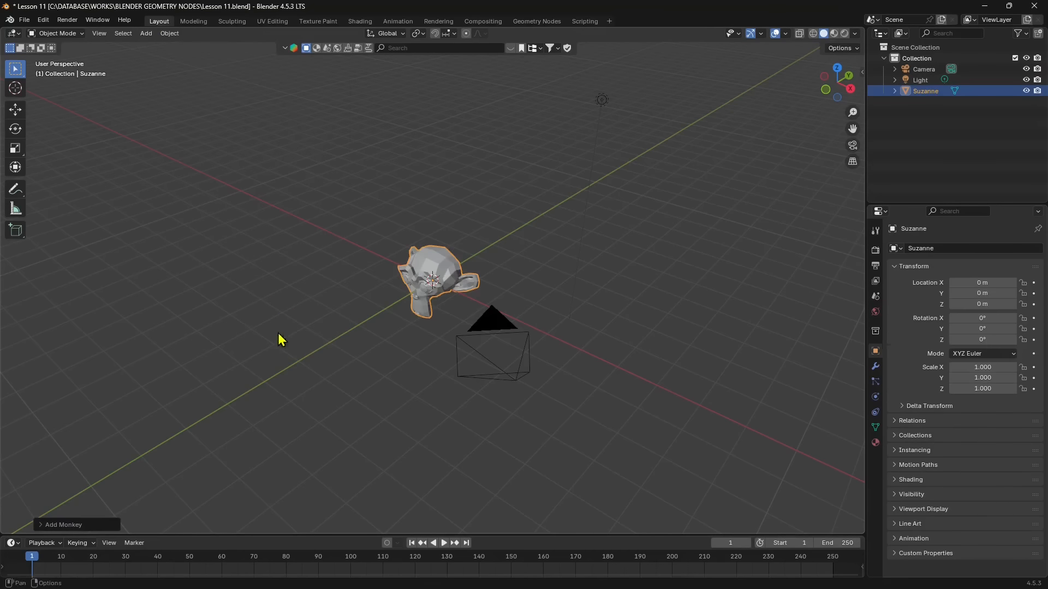
{"action": "scroll", "coordinate": [447, 311], "scroll_direction": "up", "scroll_amount": 5}
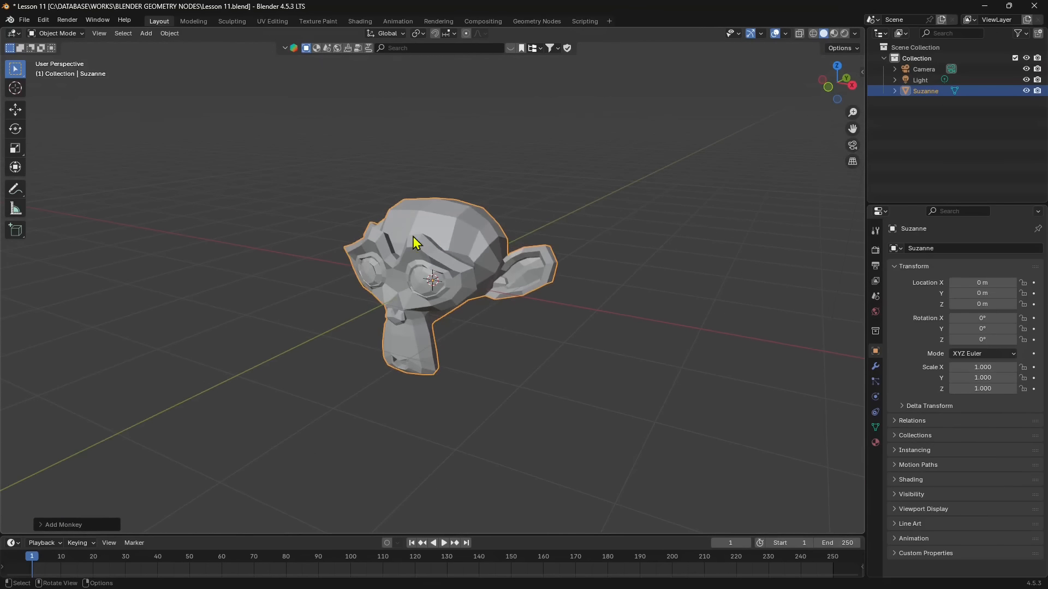
{"action": "middle_click_drag", "start_coordinate": [382, 305], "coordinate": [433, 316]}
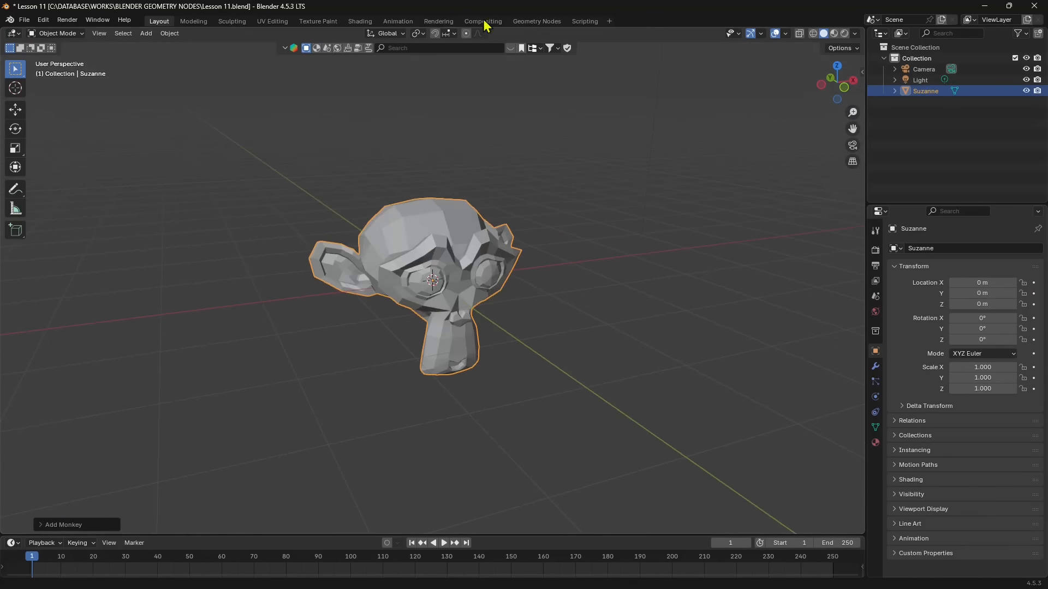
- Switch to the Geometry Nodes workspace and create a new geometry node tree on the monkey
{"action": "left_click", "coordinate": [536, 20]}
{"action": "left_click", "coordinate": [434, 290]}
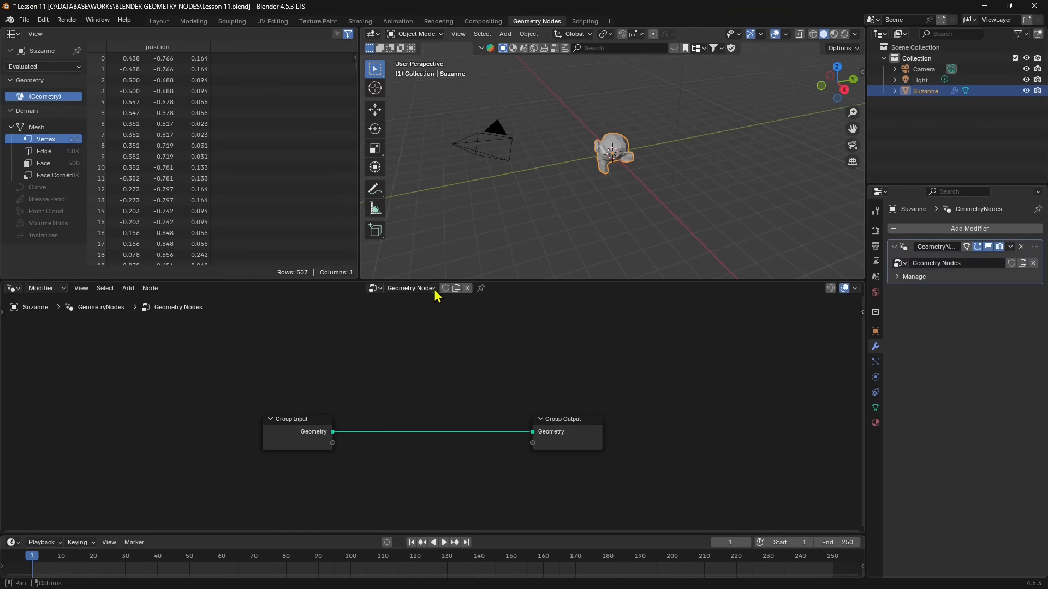
{"action": "scroll", "coordinate": [401, 499], "scroll_direction": "up", "scroll_amount": 4}
{"action": "middle_click_drag", "start_coordinate": [556, 191], "coordinate": [610, 194]}
{"action": "scroll", "coordinate": [560, 156], "scroll_direction": "up", "scroll_amount": 3}
{"action": "middle_click_drag", "start_coordinate": [559, 155], "coordinate": [546, 187]}
- Move the Group Input and Group Output nodes farther apart in the node editor
{"action": "scroll", "coordinate": [547, 174], "scroll_direction": "up", "scroll_amount": 1}
{"action": "left_click_drag", "start_coordinate": [600, 436], "coordinate": [632, 431]}
{"action": "left_click_drag", "start_coordinate": [278, 425], "coordinate": [282, 409]}
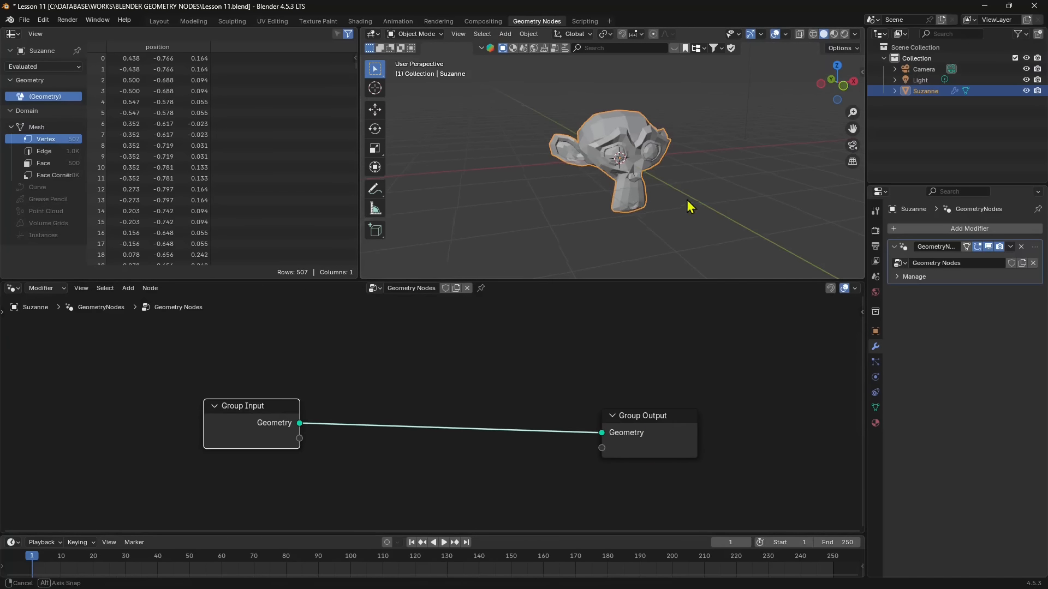
- Try moving the monkey along Z and X with the Move gizmo, and undo both moves
{"action": "middle_click_drag", "start_coordinate": [690, 206], "coordinate": [648, 195]}
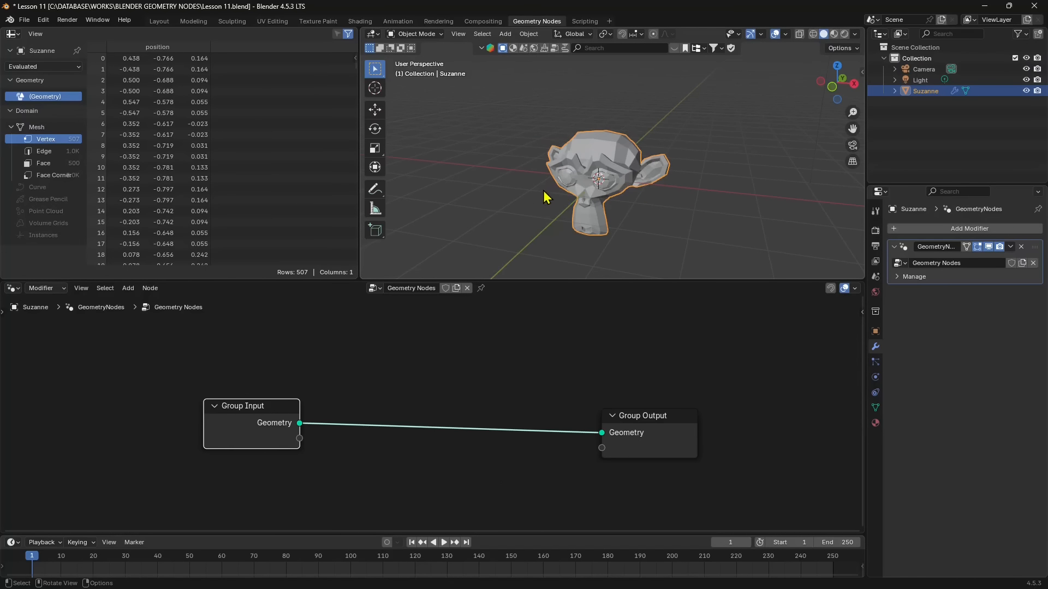
{"action": "left_click", "coordinate": [375, 115]}
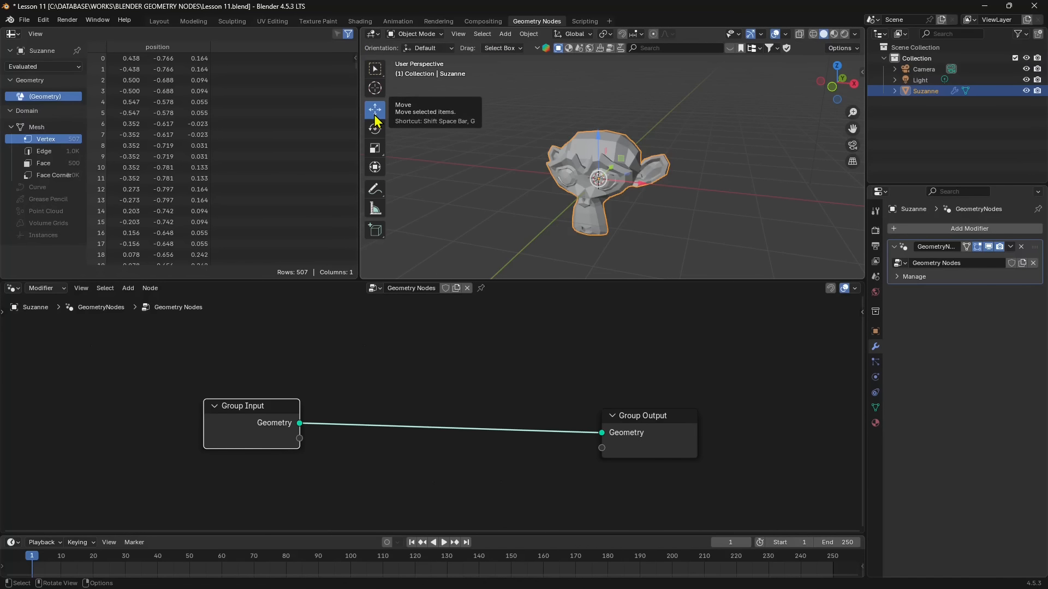
{"action": "mouse_move", "coordinate": [599, 139]}
{"action": "left_mouse_down"}
{"action": "mouse_move", "coordinate": [599, 101]}
{"action": "mouse_move", "coordinate": [599, 121]}
{"action": "left_mouse_up"}
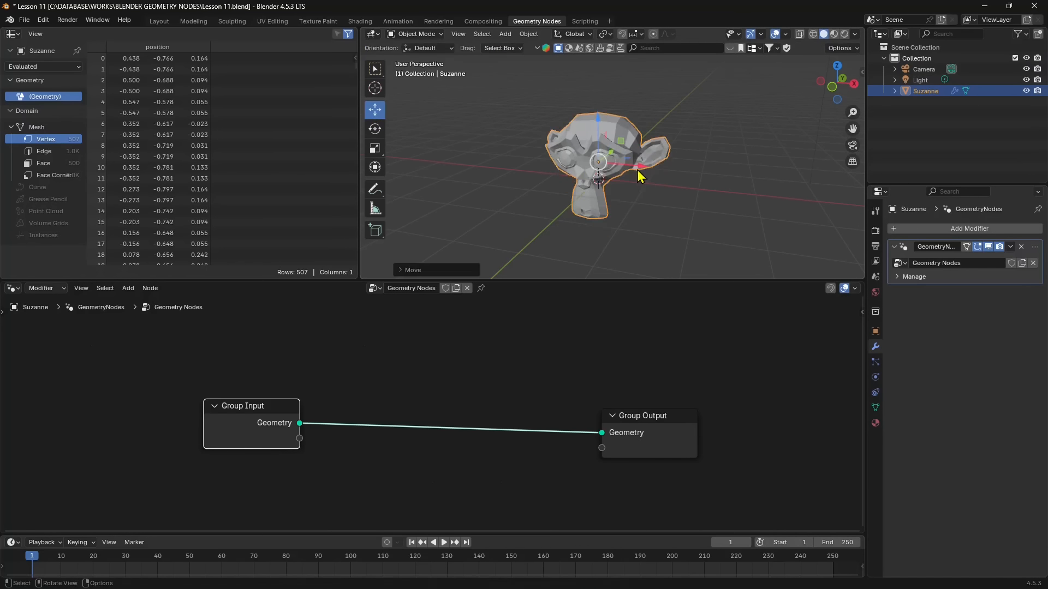
{"action": "left_click_drag", "start_coordinate": [637, 168], "coordinate": [572, 128]}
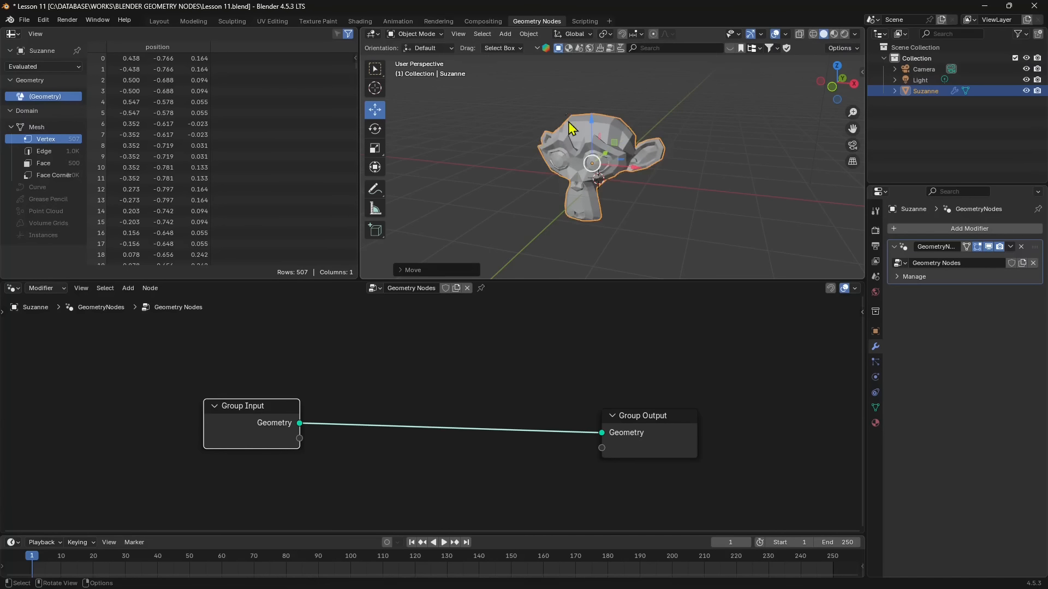
{"action": "key", "text": "ctrl+z"}
{"action": "key", "text": "ctrl+z"}
{"action": "key", "text": "ctrl+z"}
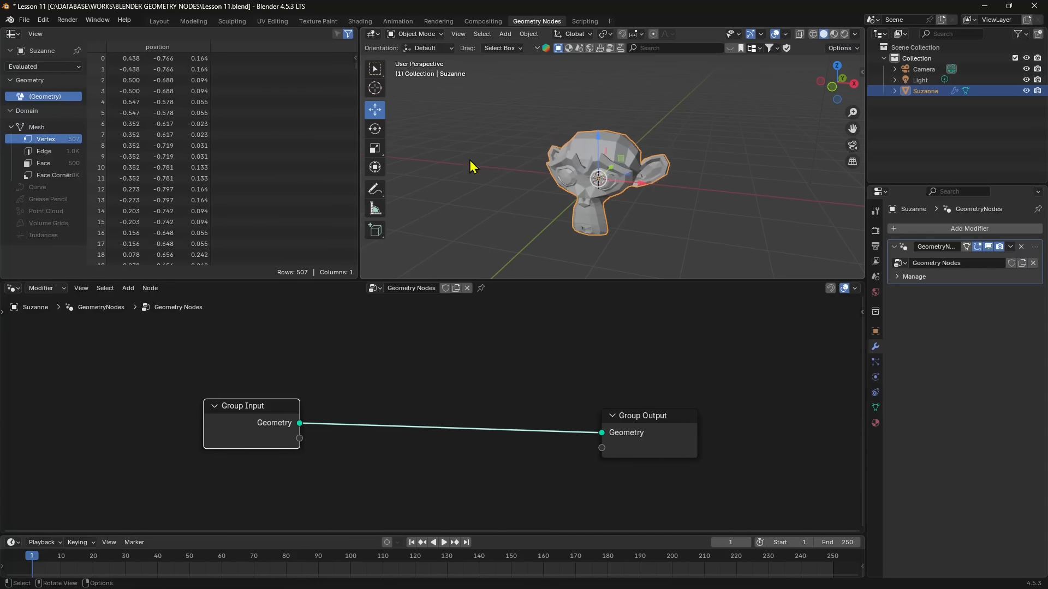
- Try rotating the monkey about Z with the Rotate gizmo, undo it, and try resizing it with the Scale gizmo
{"action": "left_click", "coordinate": [380, 131]}
{"action": "mouse_move", "coordinate": [605, 198]}
{"action": "left_mouse_down"}
{"action": "mouse_move", "coordinate": [662, 187]}
{"action": "mouse_move", "coordinate": [589, 195]}
{"action": "left_mouse_up"}
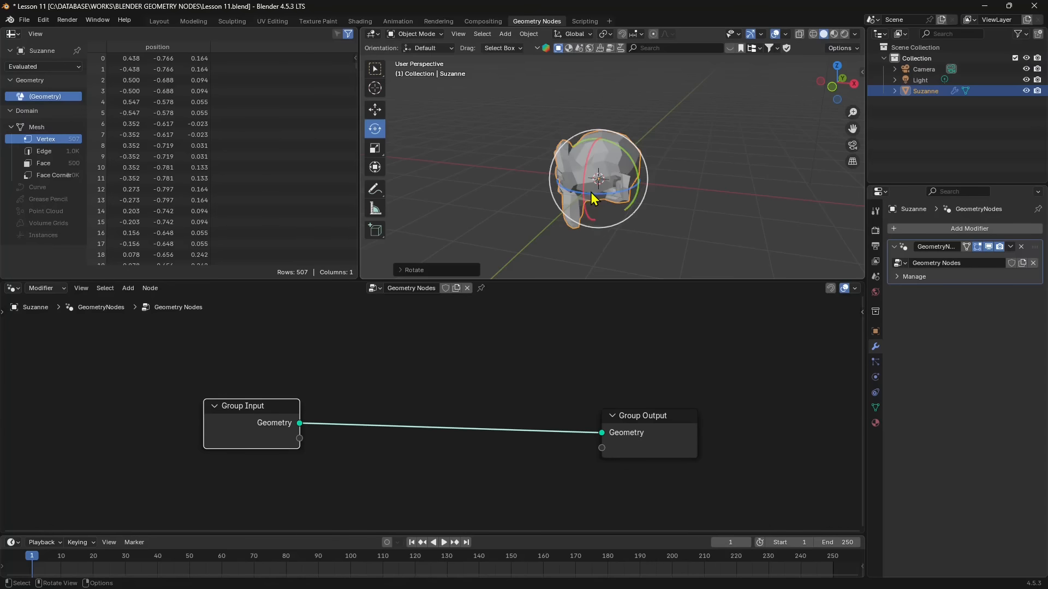
{"action": "key", "text": "ctrl+z"}
{"action": "left_click", "coordinate": [375, 148]}
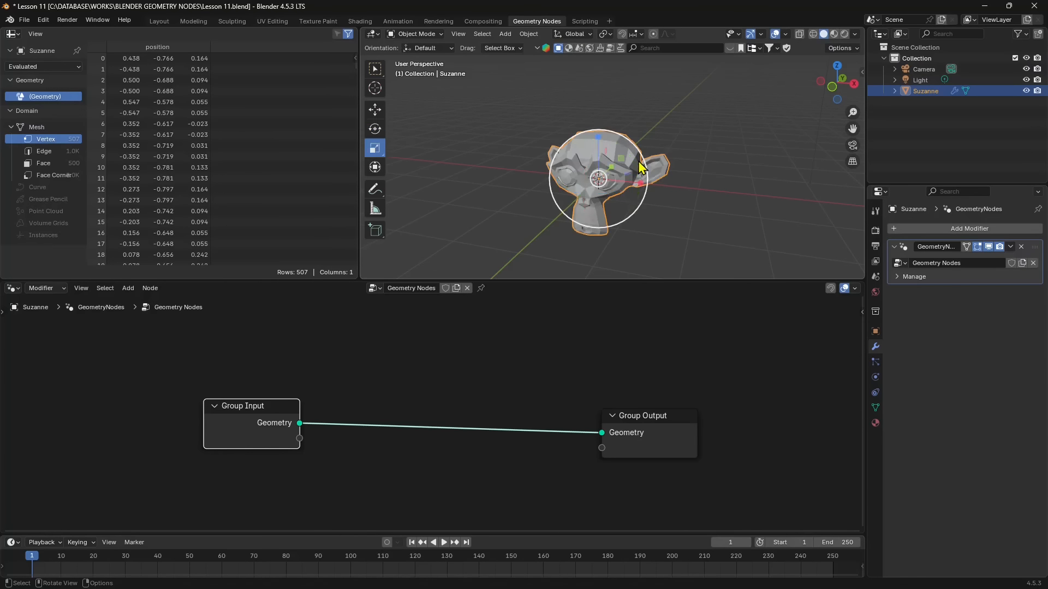
{"action": "left_click_drag", "start_coordinate": [639, 166], "coordinate": [649, 158]}
- Try stretching the monkey along X with the combined Transform gizmo, undo the gizmo edits, and deselect the monkey
{"action": "left_click", "coordinate": [375, 167]}
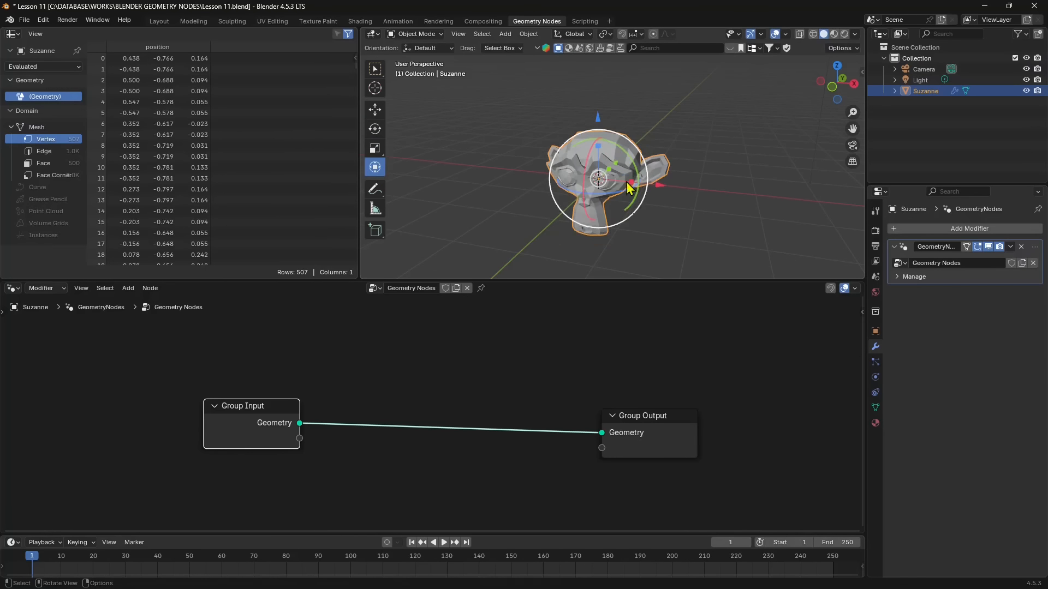
{"action": "middle_click_drag", "start_coordinate": [631, 188], "coordinate": [623, 206]}
{"action": "left_click_drag", "start_coordinate": [619, 186], "coordinate": [659, 205]}
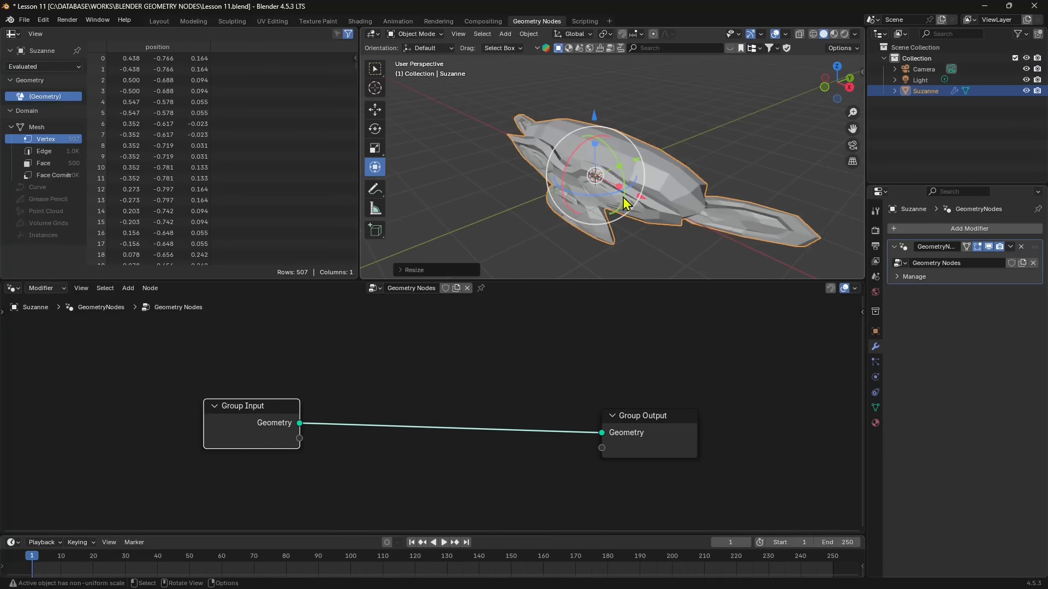
{"action": "key", "text": "ctrl+z"}
{"action": "left_click_drag", "start_coordinate": [618, 167], "coordinate": [638, 159]}
{"action": "key", "text": "ctrl+z"}
{"action": "left_click", "coordinate": [509, 145]}
{"action": "middle_click_drag", "start_coordinate": [551, 205], "coordinate": [591, 225]}
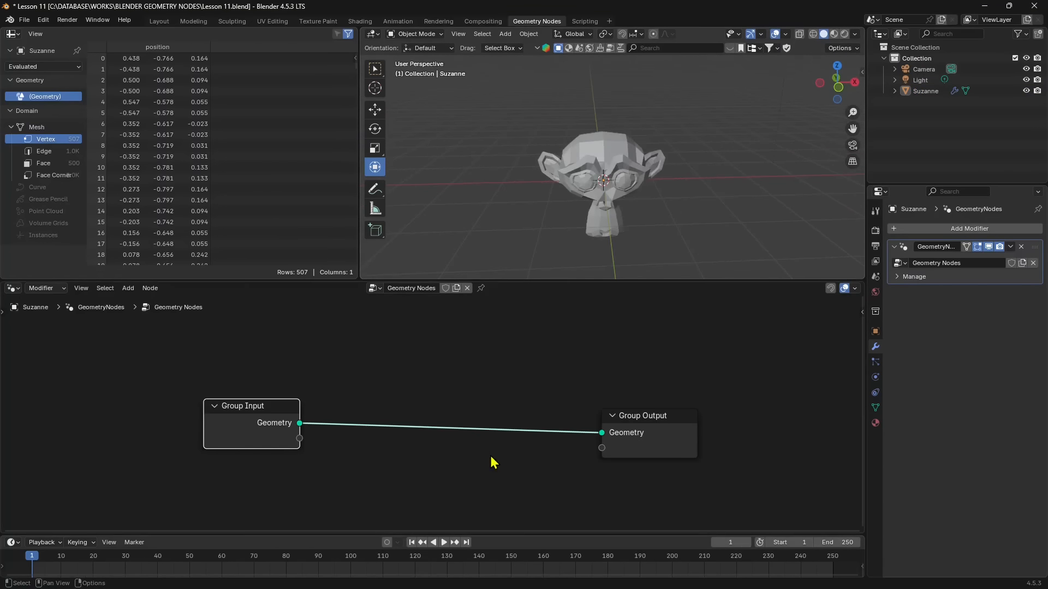
- Spread the Group Input and Group Output nodes farther apart on roughly the same level in the node editor
{"action": "scroll", "coordinate": [507, 456], "scroll_direction": "down", "scroll_amount": 1}
{"action": "middle_click_drag", "start_coordinate": [513, 448], "coordinate": [562, 452]}
{"action": "left_click_drag", "start_coordinate": [677, 419], "coordinate": [705, 400]}
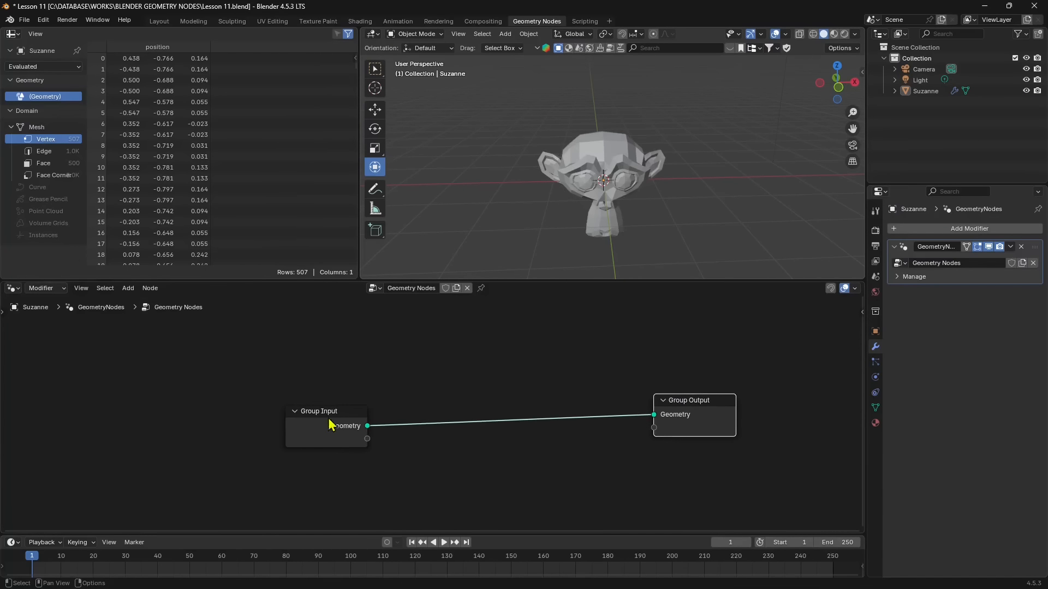
{"action": "left_click", "coordinate": [331, 411]}
{"action": "left_click_drag", "start_coordinate": [330, 411], "coordinate": [321, 398]}
{"action": "middle_click_drag", "start_coordinate": [559, 430], "coordinate": [544, 448]}
{"action": "middle_click_drag", "start_coordinate": [584, 215], "coordinate": [562, 217]}
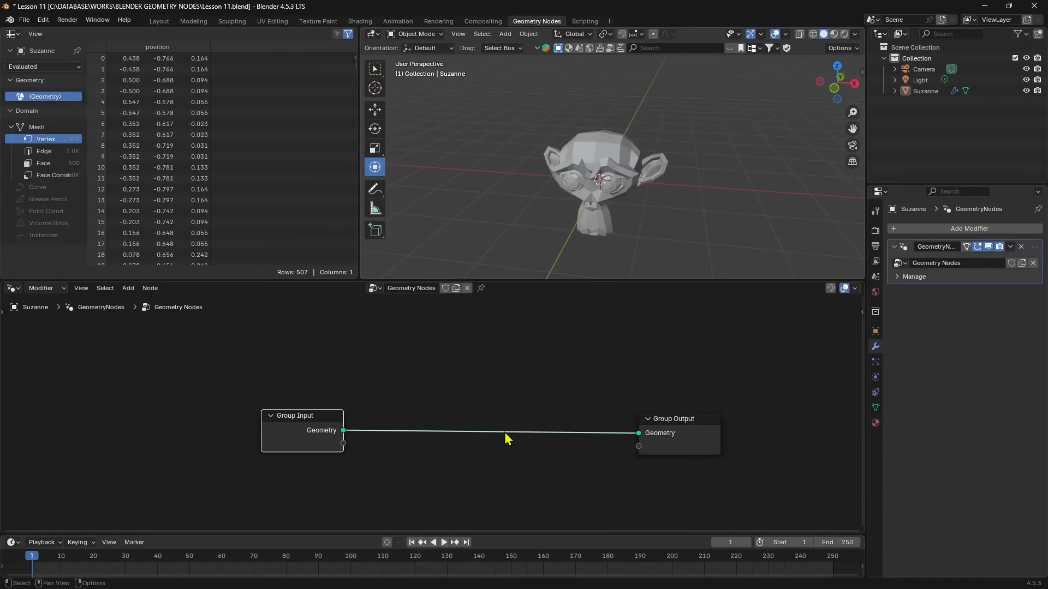
{"action": "scroll", "coordinate": [509, 436], "scroll_direction": "down", "scroll_amount": 1}
{"action": "left_click_drag", "start_coordinate": [664, 415], "coordinate": [734, 413]}
{"action": "left_click_drag", "start_coordinate": [338, 411], "coordinate": [327, 404]}
{"action": "scroll", "coordinate": [518, 454], "scroll_direction": "down", "scroll_amount": 1}
{"action": "middle_click_drag", "start_coordinate": [518, 455], "coordinate": [485, 402]}
{"action": "middle_click_drag", "start_coordinate": [596, 198], "coordinate": [585, 167]}
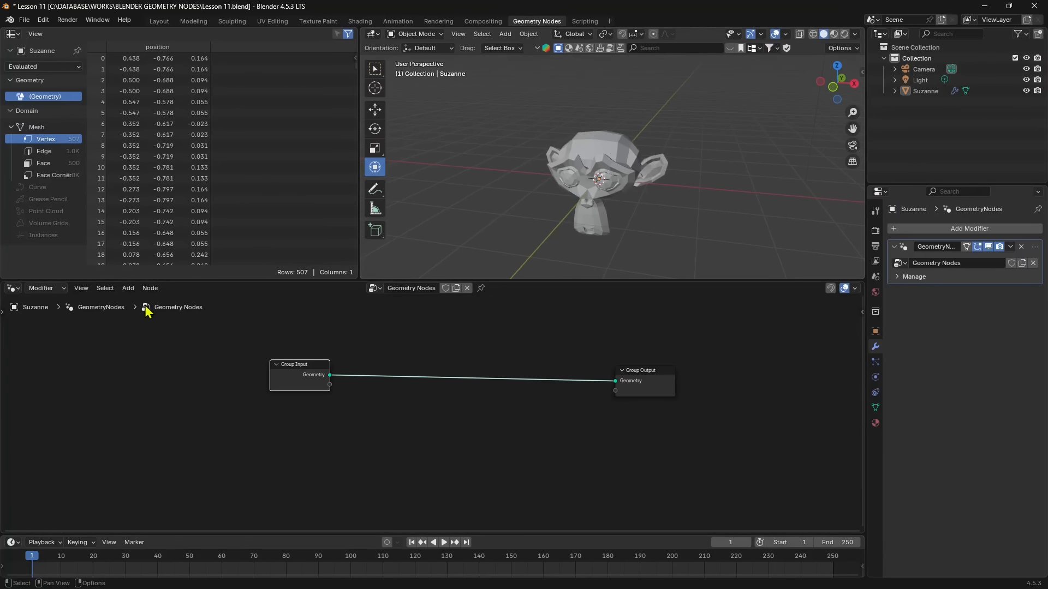
- Add a Dial Gizmo node and place it below the link between the Group Input and Group Output nodes
{"action": "left_click", "coordinate": [128, 288]}
{"action": "mouse_move", "coordinate": [143, 313]}
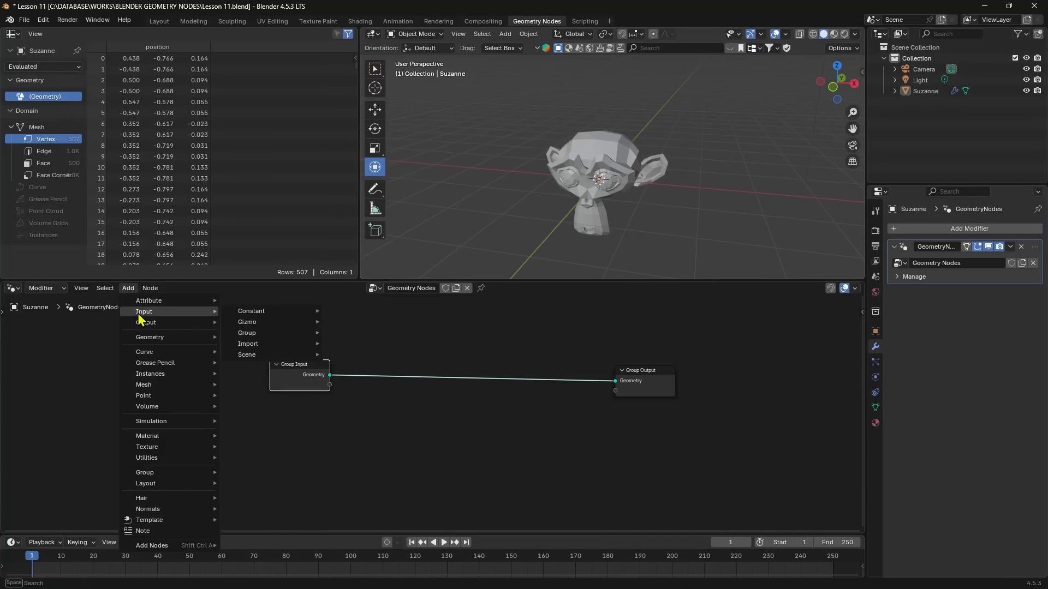
{"action": "mouse_move", "coordinate": [252, 314]}
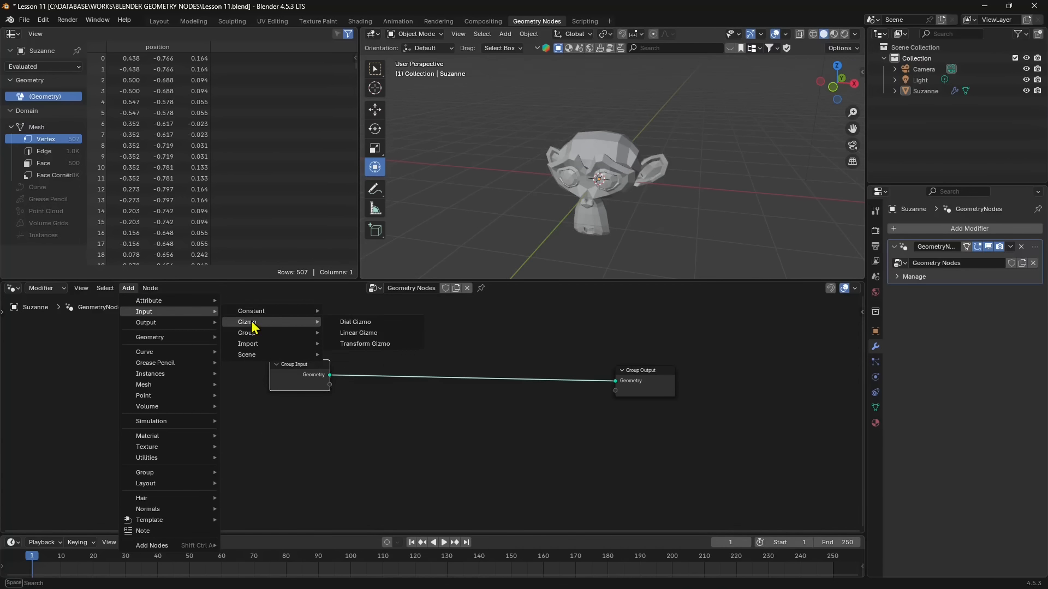
{"action": "mouse_move", "coordinate": [252, 339]}
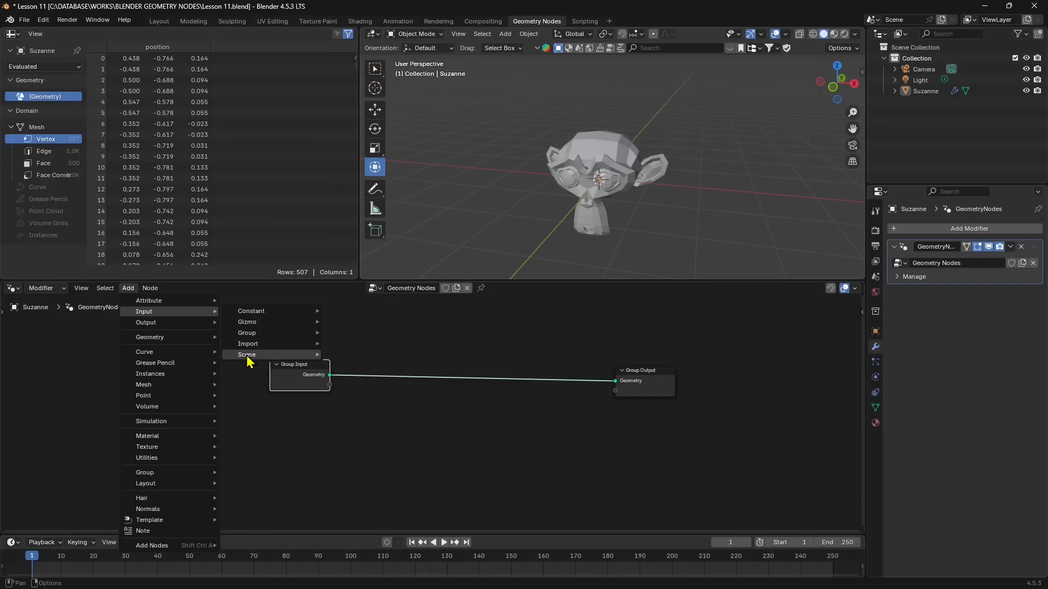
{"action": "mouse_move", "coordinate": [248, 361]}
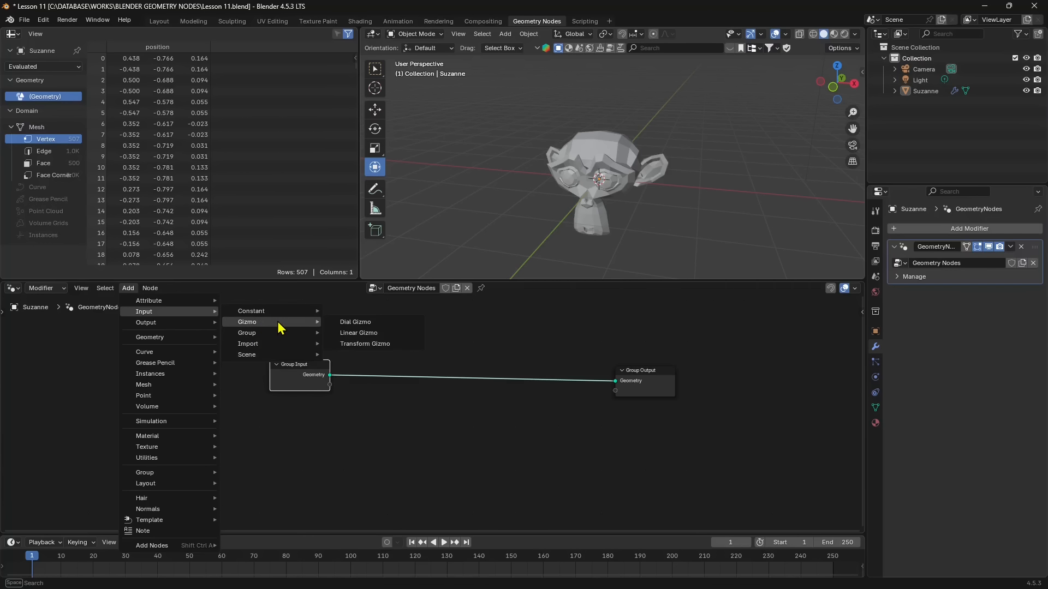
{"action": "left_click", "coordinate": [355, 322]}
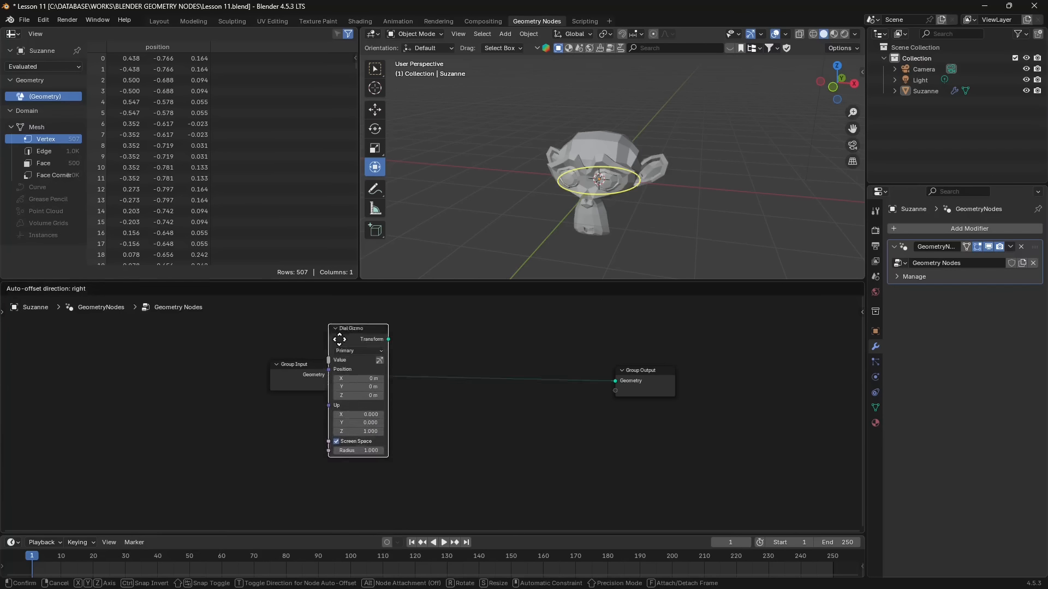
{"action": "left_click", "coordinate": [365, 409]}
{"action": "middle_click_drag", "start_coordinate": [365, 409], "coordinate": [353, 345]}
{"action": "left_click_drag", "start_coordinate": [353, 346], "coordinate": [440, 378]}
- Search the node list for "gizmo" and add a Linear Gizmo node beside the Dial Gizmo node
{"action": "left_click", "coordinate": [129, 288]}
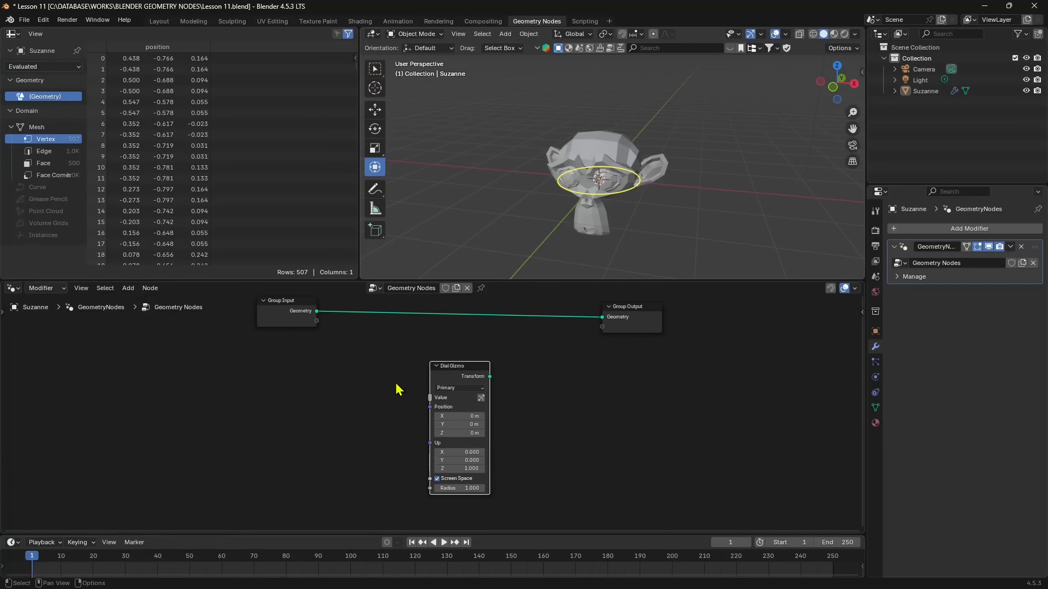
{"action": "key", "text": "shift+a"}
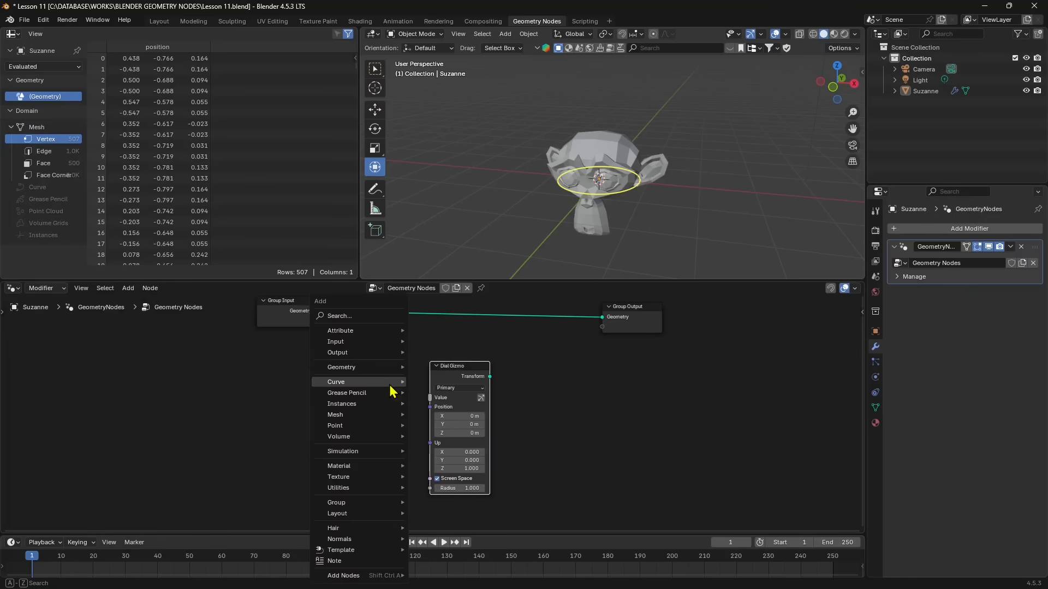
{"action": "left_click", "coordinate": [355, 321]}
{"action": "type", "text": "gizm"}
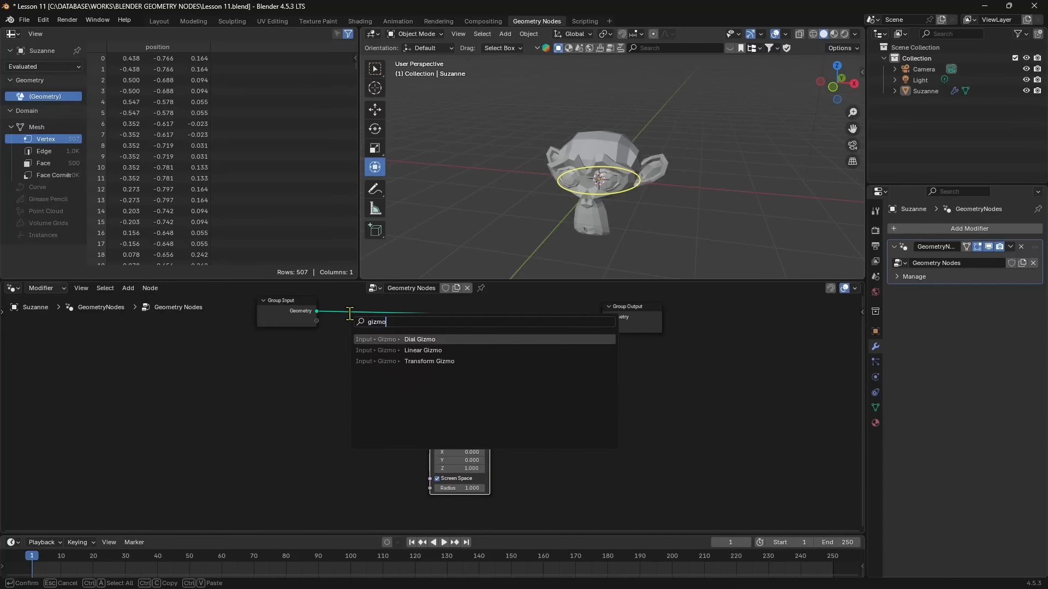
{"action": "type", "text": "o"}
{"action": "left_click", "coordinate": [402, 350]}
{"action": "left_click", "coordinate": [328, 383]}
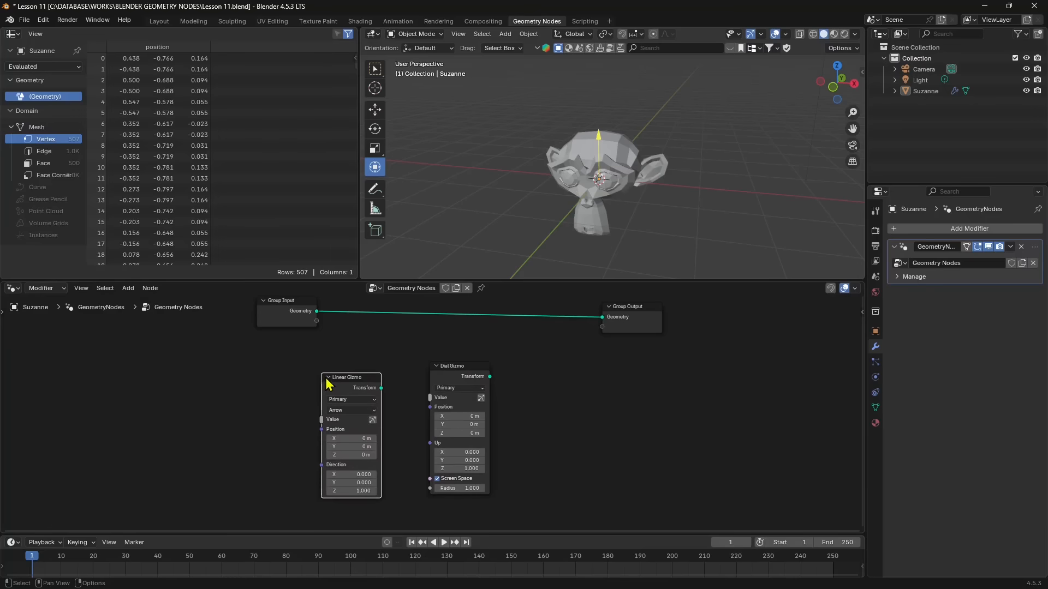
- Search the node list for the Transform Gizmo node and place it on the other side of the Dial Gizmo node
{"action": "key", "text": "shift+a"}
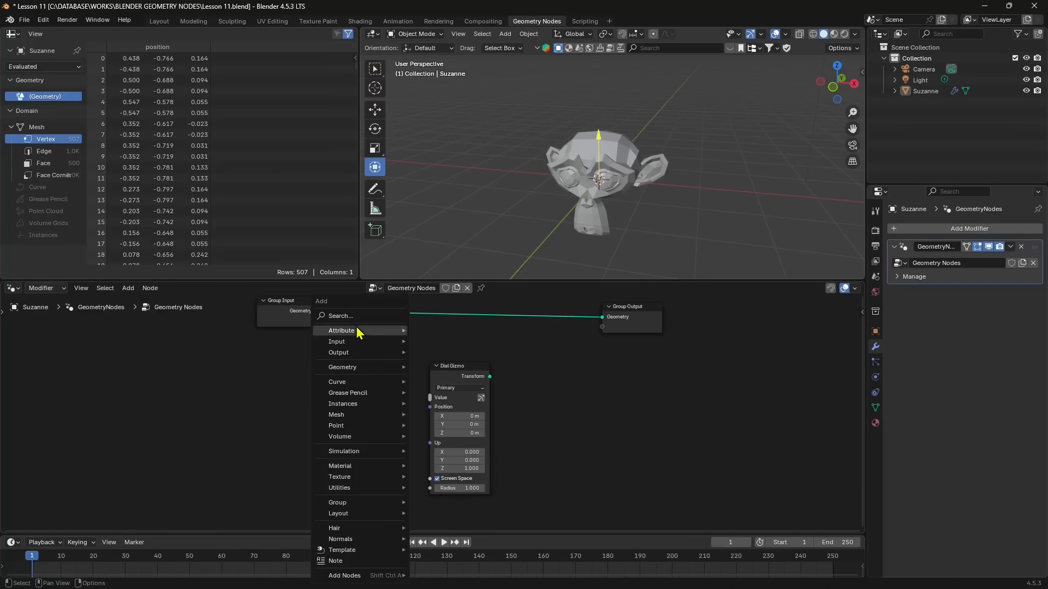
{"action": "left_click", "coordinate": [358, 321]}
{"action": "type", "text": "transform"}
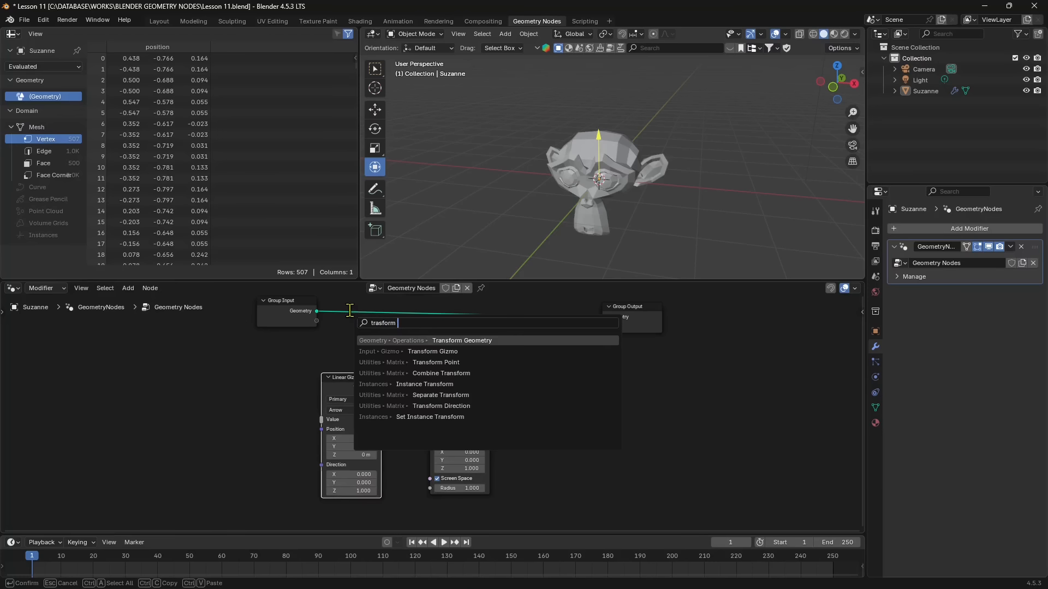
{"action": "left_click", "coordinate": [398, 352]}
{"action": "left_click", "coordinate": [567, 412]}
{"action": "scroll", "coordinate": [437, 382], "scroll_direction": "down", "scroll_amount": 1}
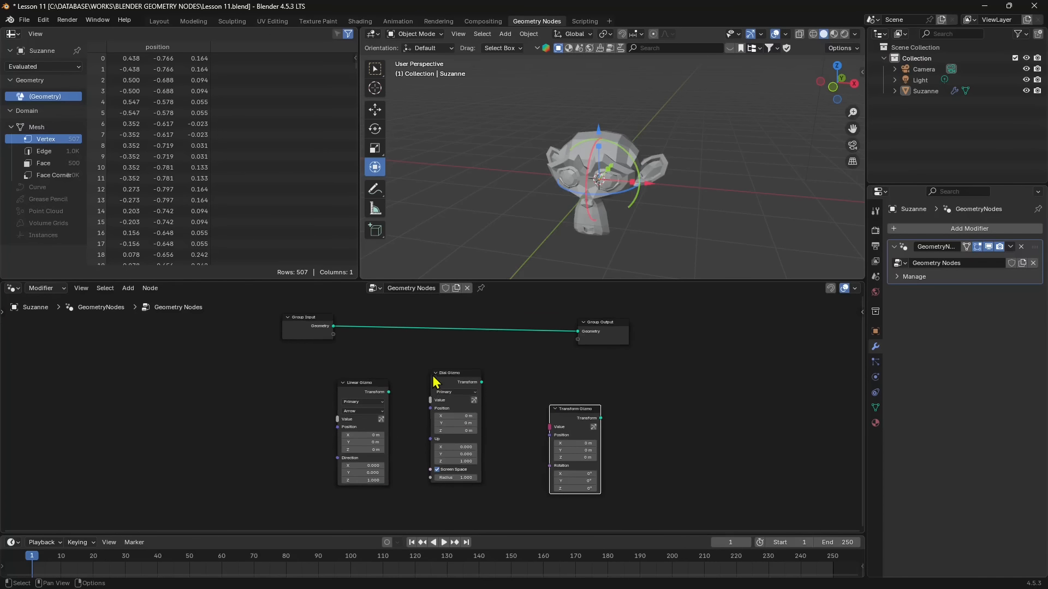
- Raise the Group Input and Group Output nodes clear of the gizmo nodes, and separate the Linear Gizmo from the Dial Gizmo
{"action": "middle_click_drag", "start_coordinate": [529, 395], "coordinate": [533, 447]}
{"action": "left_click_drag", "start_coordinate": [612, 374], "coordinate": [616, 346]}
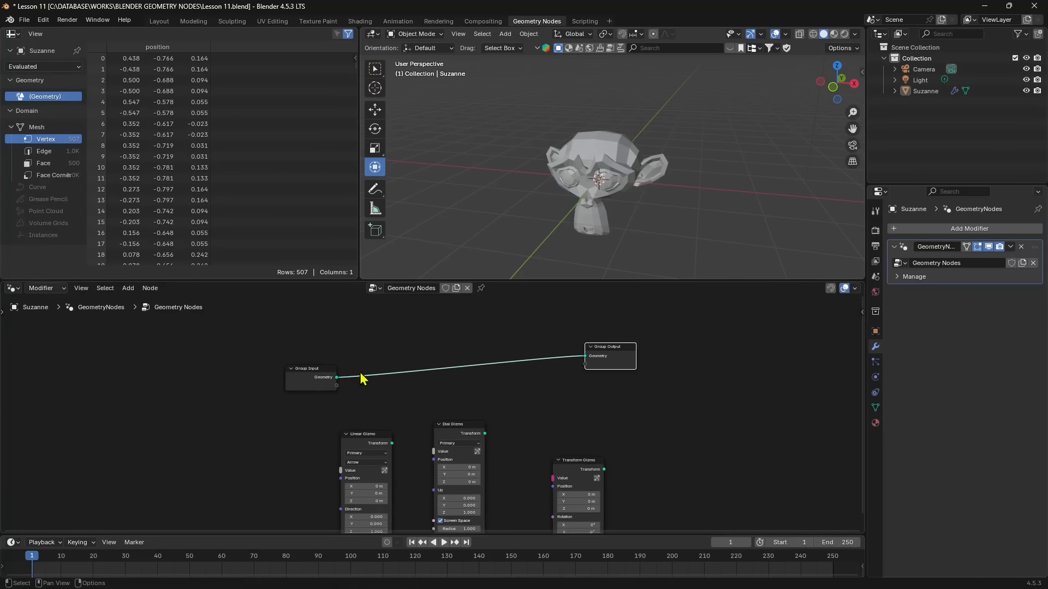
{"action": "left_click_drag", "start_coordinate": [312, 366], "coordinate": [310, 335]}
{"action": "left_click_drag", "start_coordinate": [376, 438], "coordinate": [279, 435]}
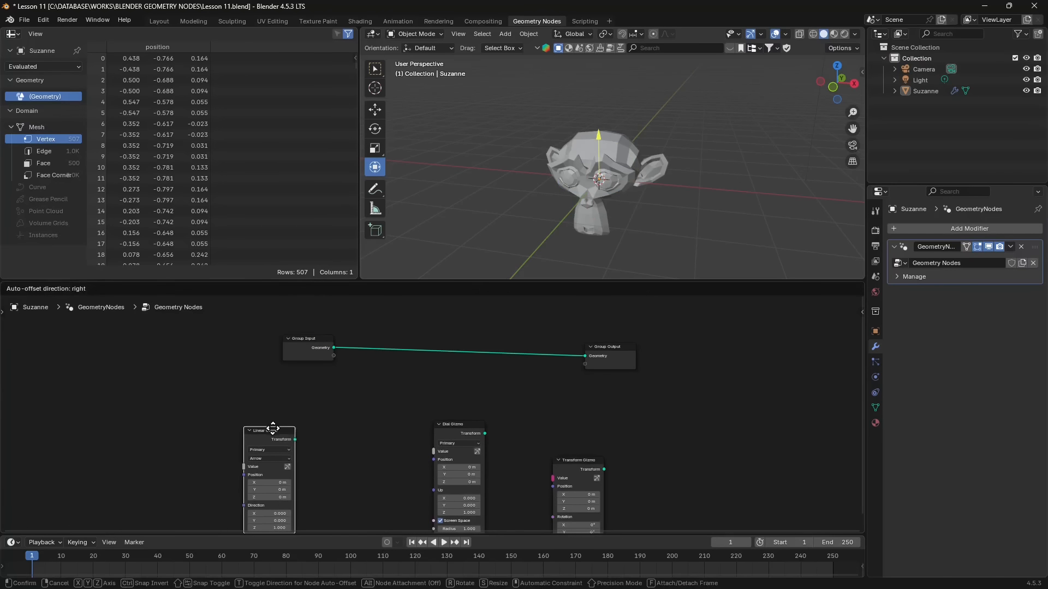
{"action": "left_click", "coordinate": [460, 431]}
{"action": "scroll", "coordinate": [517, 430], "scroll_direction": "up", "scroll_amount": 1}
{"action": "left_click_drag", "start_coordinate": [621, 353], "coordinate": [652, 344]}
{"action": "left_click_drag", "start_coordinate": [464, 436], "coordinate": [485, 425]}
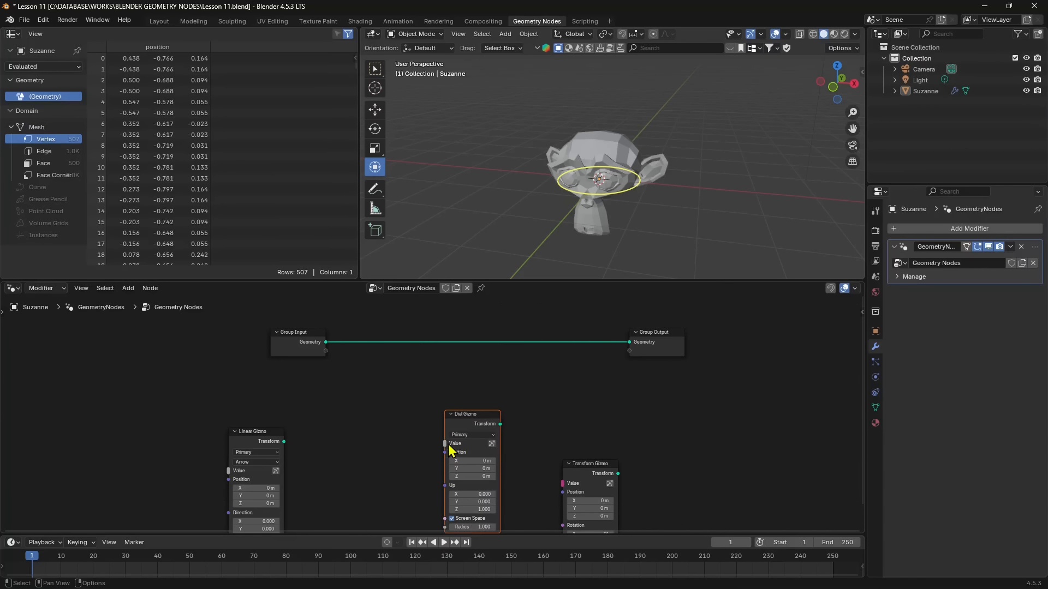
- Arrange the Linear, Dial and Transform Gizmo nodes in a spaced row below the group nodes
{"action": "left_click_drag", "start_coordinate": [271, 441], "coordinate": [373, 442]}
{"action": "left_click_drag", "start_coordinate": [590, 469], "coordinate": [643, 443]}
{"action": "left_click_drag", "start_coordinate": [468, 417], "coordinate": [542, 418]}
{"action": "middle_click_drag", "start_coordinate": [402, 419], "coordinate": [420, 380]}
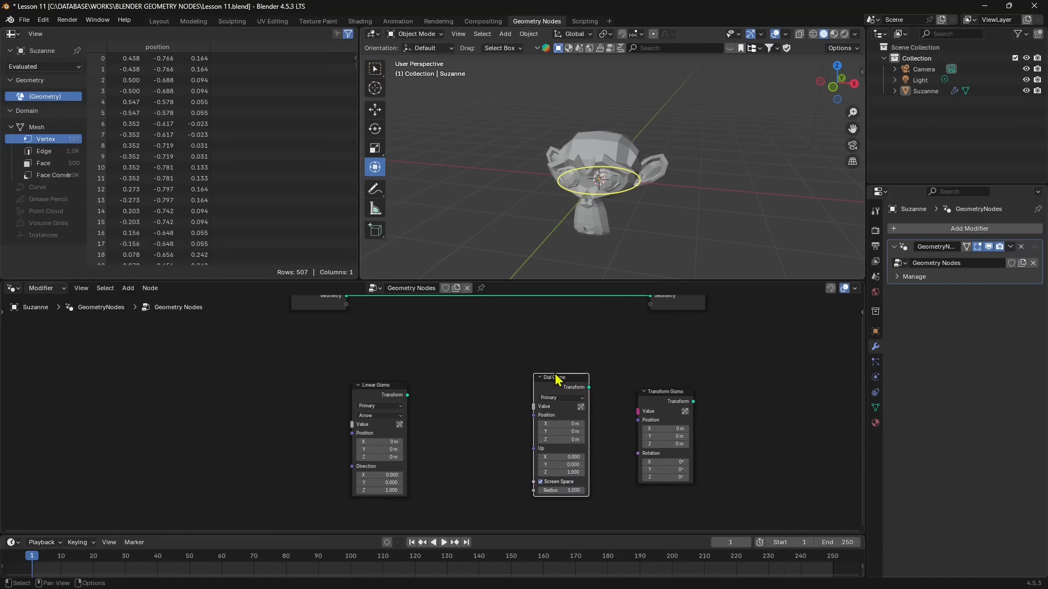
{"action": "left_click_drag", "start_coordinate": [555, 377], "coordinate": [520, 400]}
{"action": "middle_click_drag", "start_coordinate": [568, 188], "coordinate": [551, 189]}
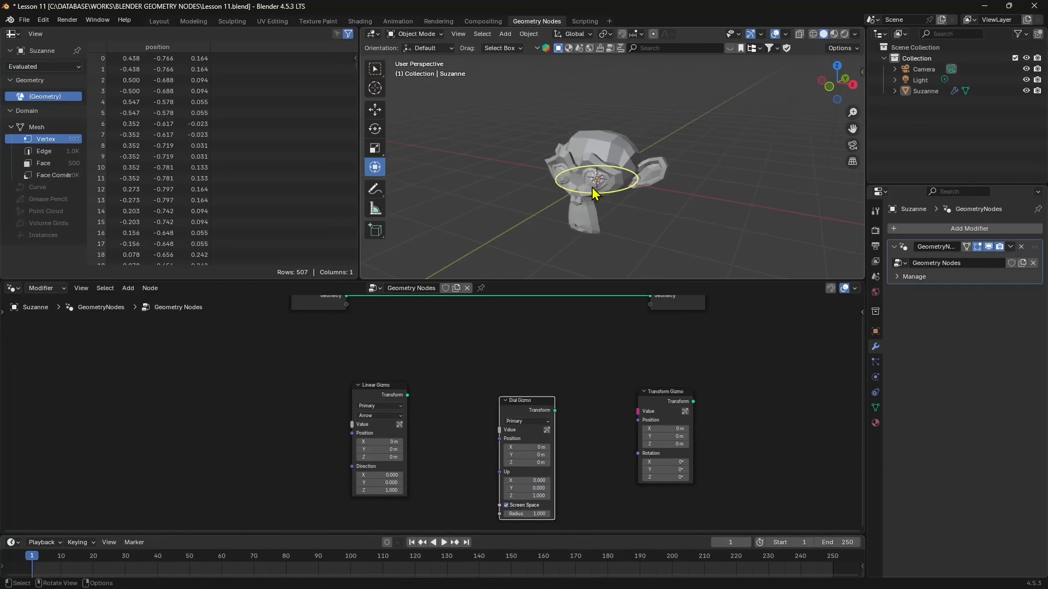
- Select the Linear, Dial and Transform Gizmo nodes one at a time to compare their gizmos in the 3D viewport
{"action": "left_click", "coordinate": [381, 388]}
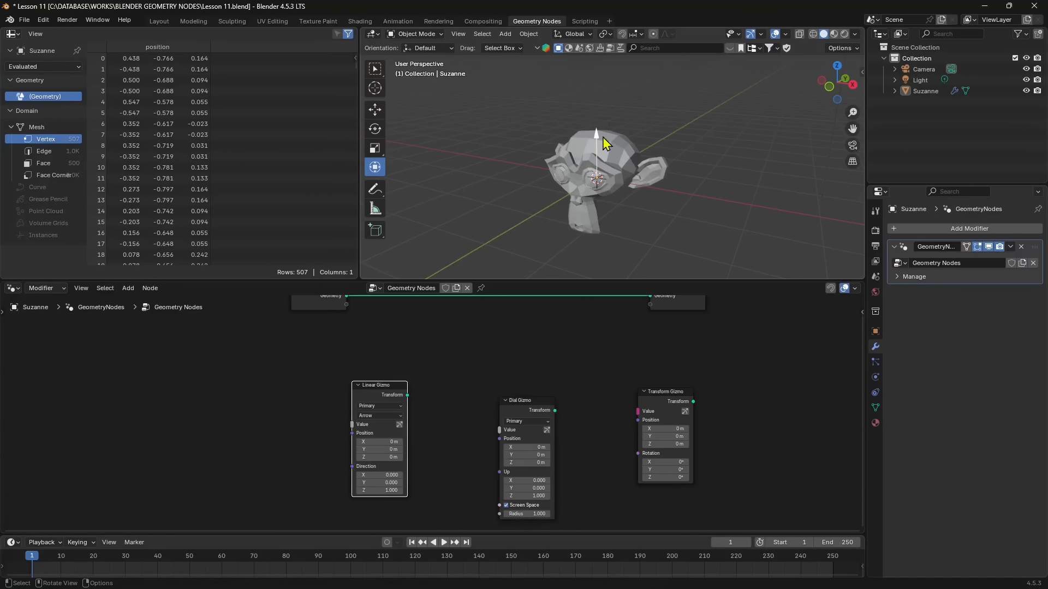
{"action": "left_click", "coordinate": [537, 403]}
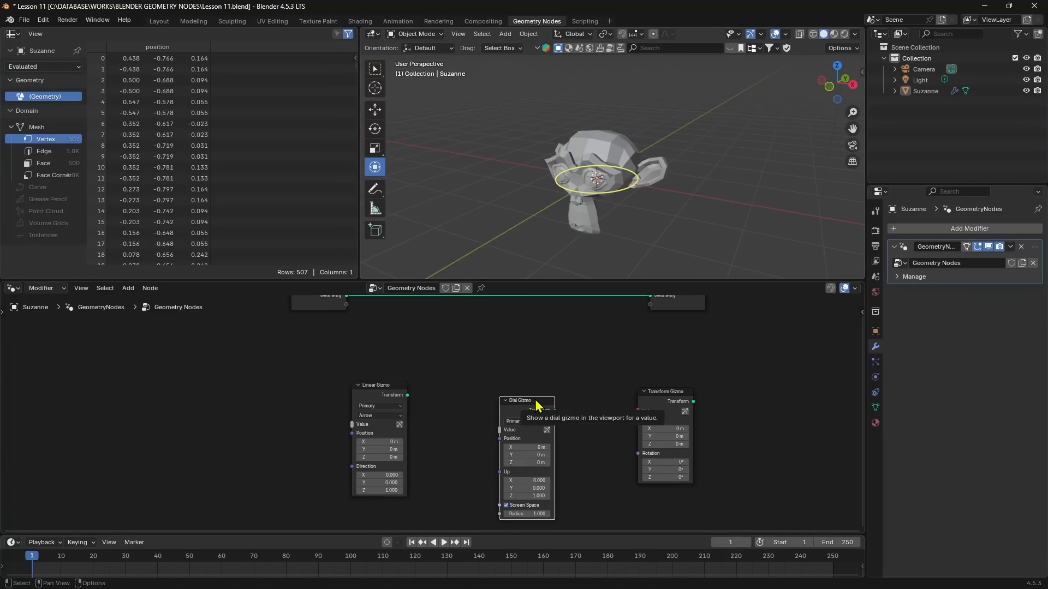
{"action": "left_click", "coordinate": [674, 394]}
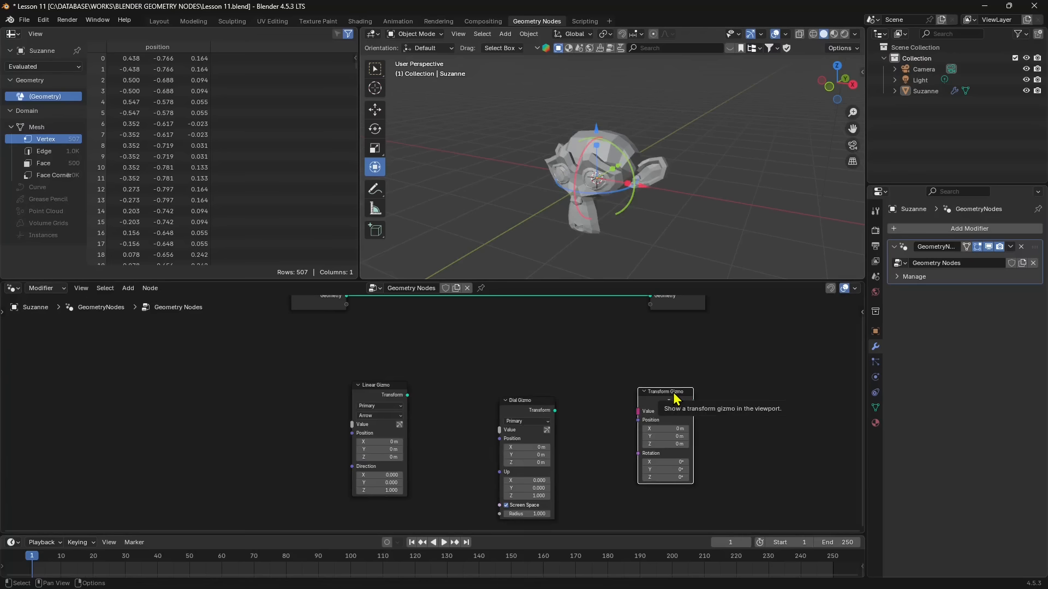
{"action": "left_click", "coordinate": [398, 394]}
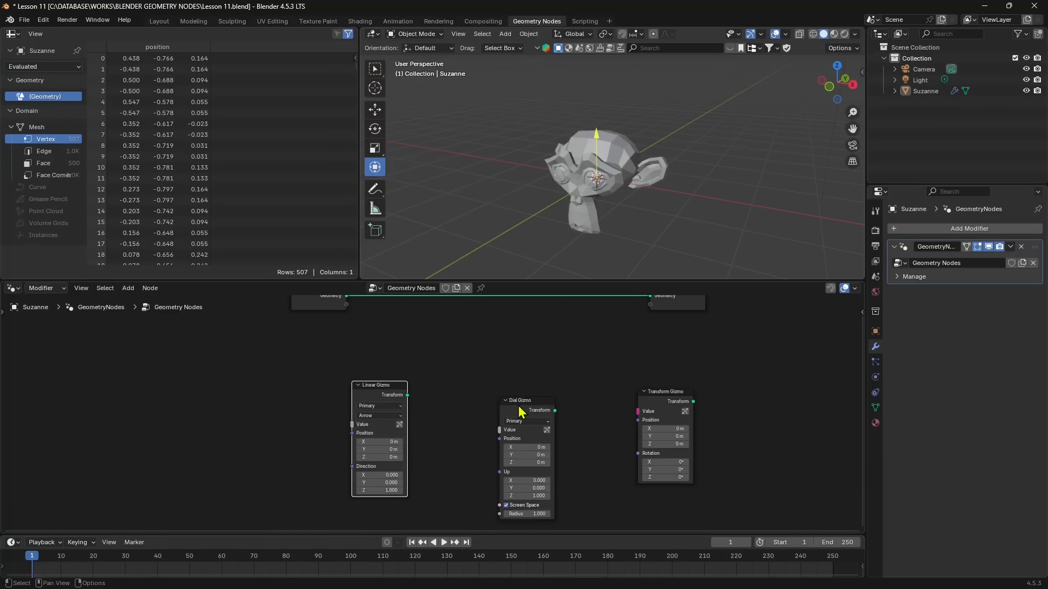
- Reposition the Dial Gizmo and Transform Gizmo nodes so the three gizmo nodes are more widely spaced
{"action": "left_click_drag", "start_coordinate": [526, 403], "coordinate": [568, 436]}
{"action": "left_click_drag", "start_coordinate": [673, 394], "coordinate": [696, 416]}
{"action": "middle_click_drag", "start_coordinate": [562, 449], "coordinate": [605, 432]}
{"action": "middle_click_drag", "start_coordinate": [438, 400], "coordinate": [436, 433]}
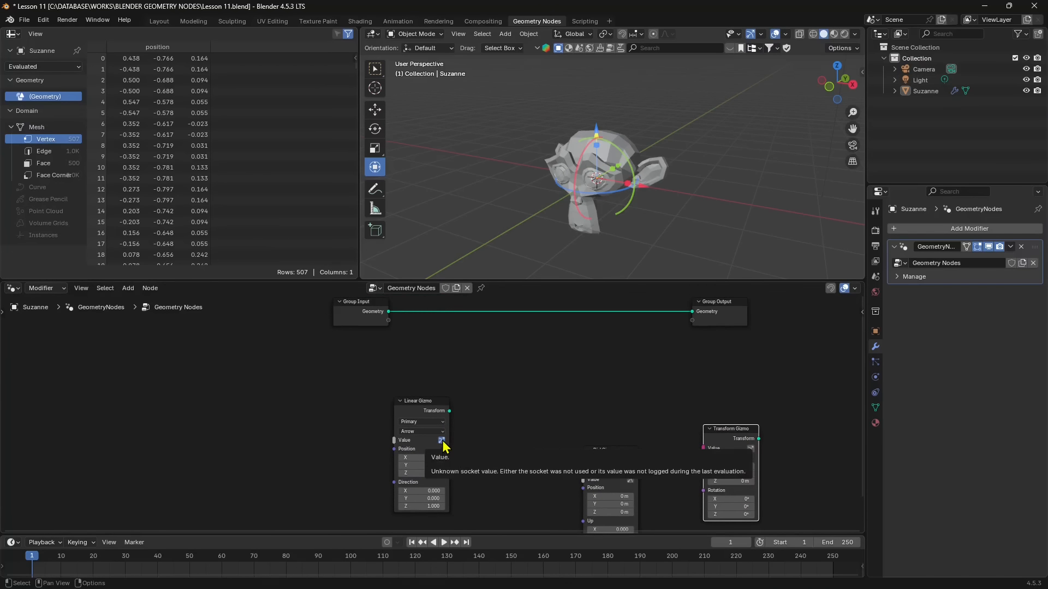
{"action": "left_click", "coordinate": [522, 405]}
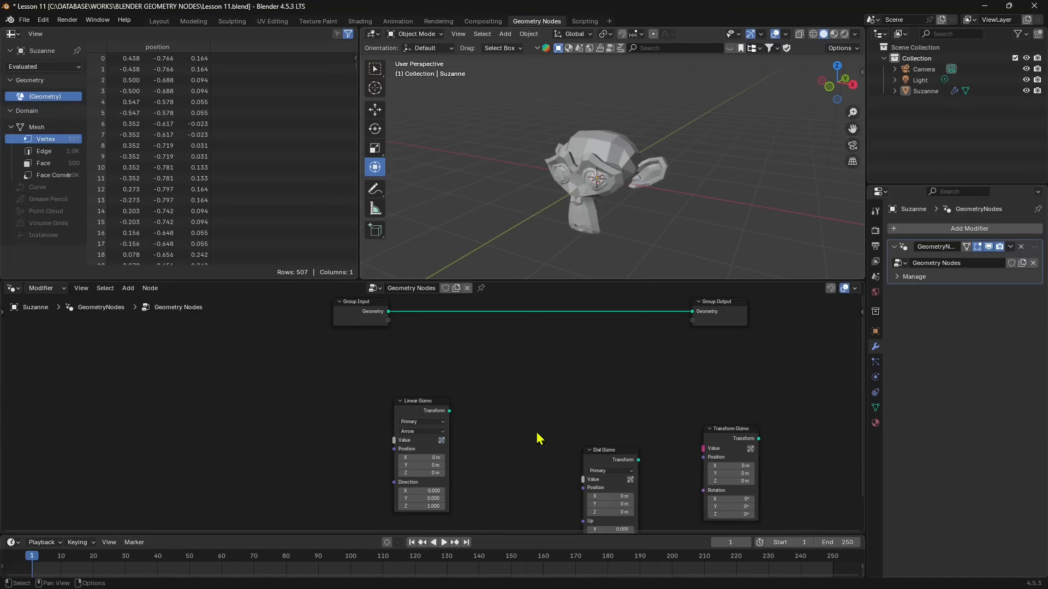
{"action": "left_click", "coordinate": [416, 410]}
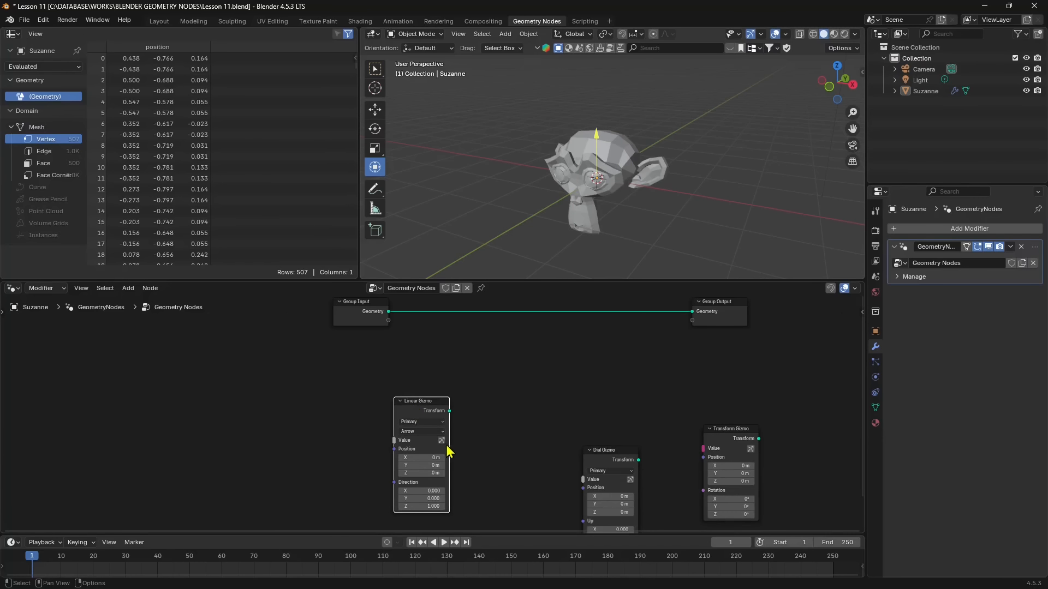
{"action": "middle_click_drag", "start_coordinate": [534, 448], "coordinate": [441, 410]}
{"action": "left_click_drag", "start_coordinate": [509, 415], "coordinate": [461, 376]}
- Select the Linear Gizmo node and show its node properties in the node editor's sidebar
{"action": "left_click", "coordinate": [343, 374]}
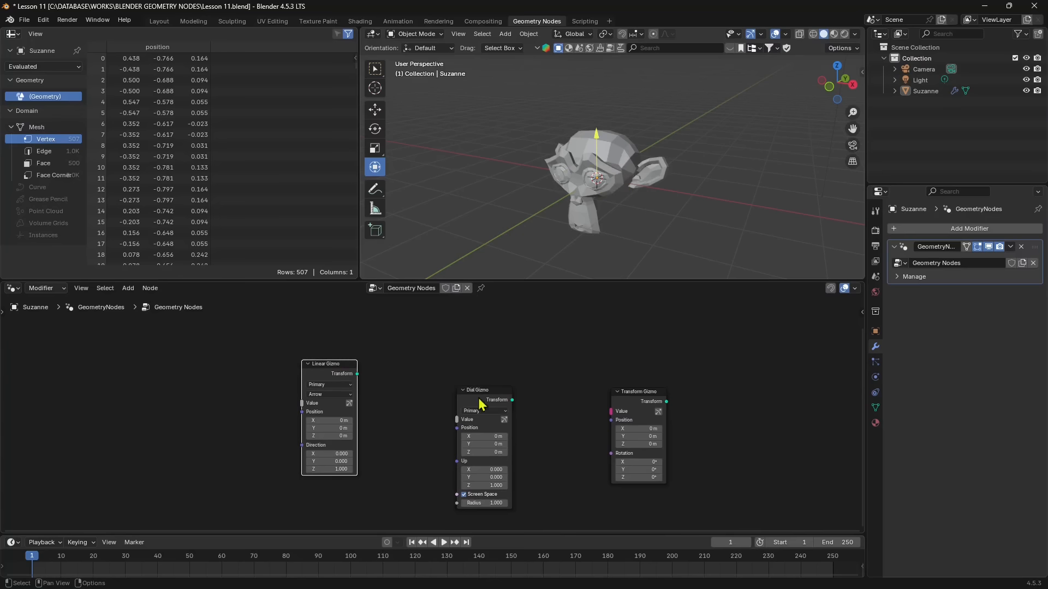
{"action": "left_click", "coordinate": [862, 312]}
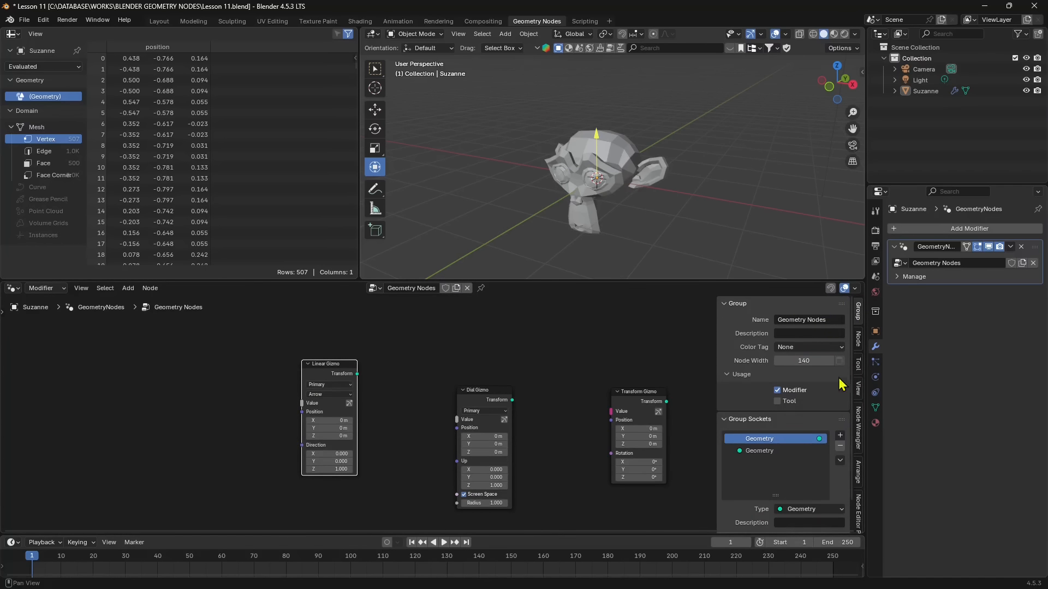
{"action": "left_click", "coordinate": [858, 350]}
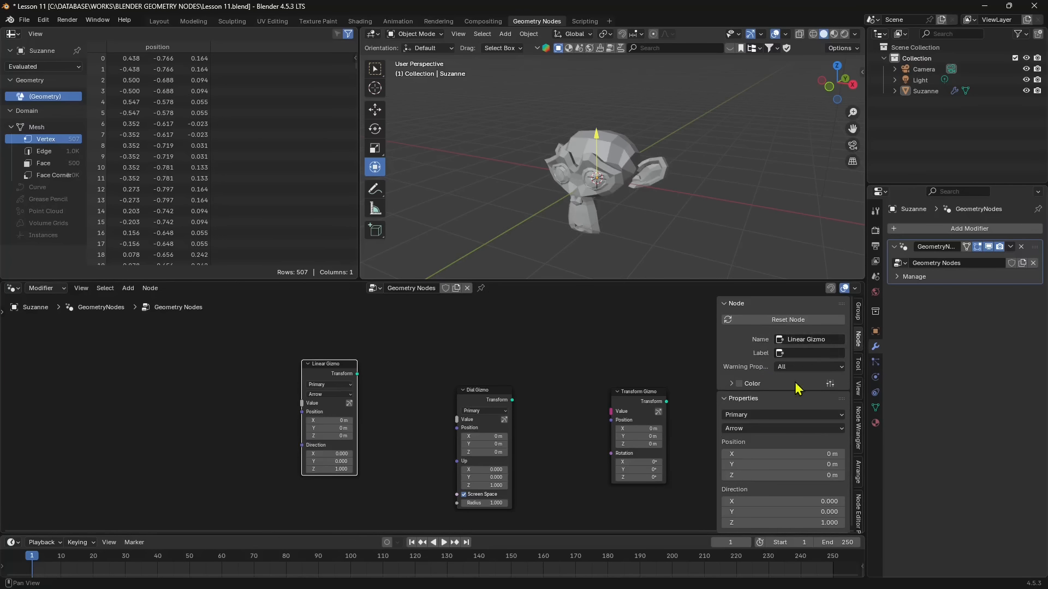
- Try the Cross and Box draw styles on the Linear Gizmo node and set the style back to Arrow
{"action": "left_click", "coordinate": [751, 427]}
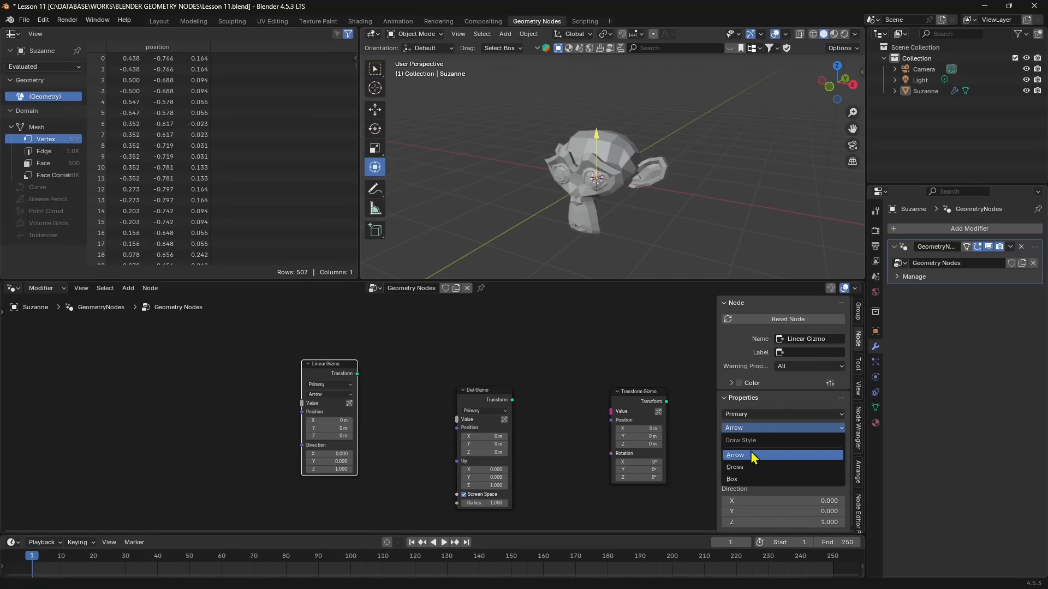
{"action": "left_click", "coordinate": [749, 470]}
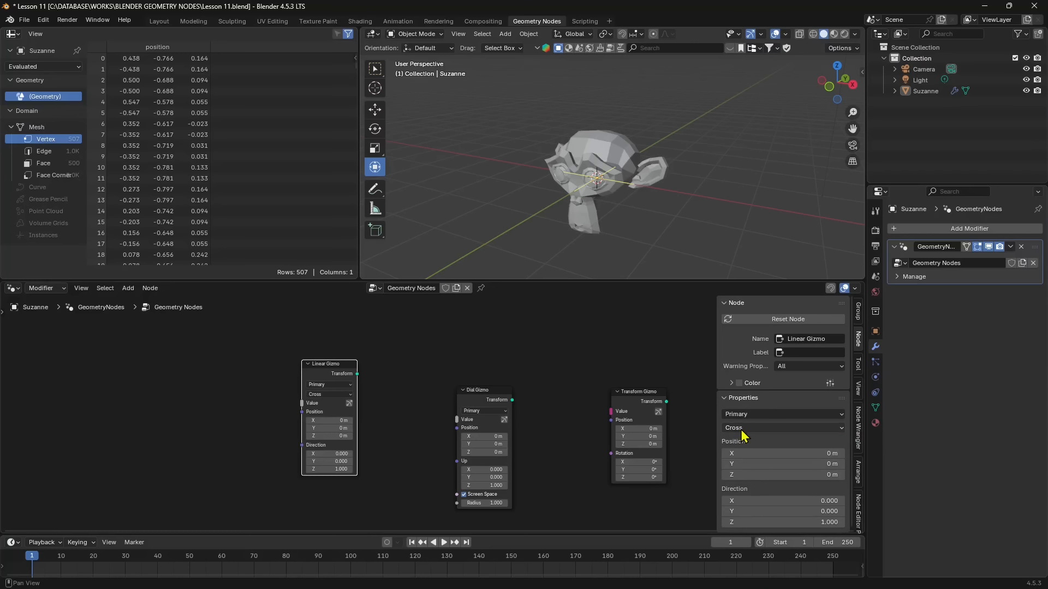
{"action": "left_click", "coordinate": [742, 429]}
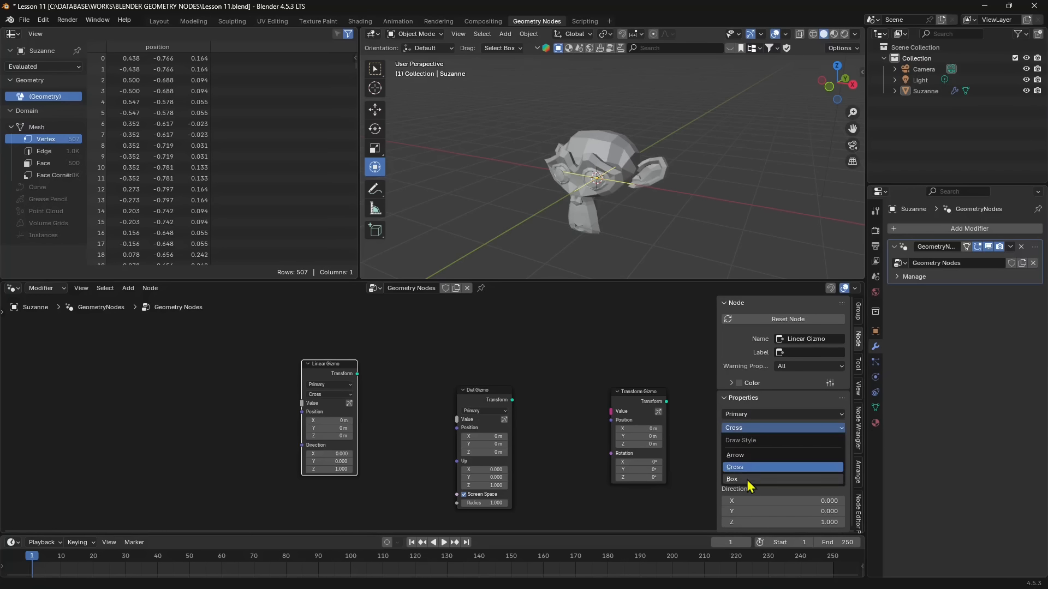
{"action": "left_click", "coordinate": [748, 480]}
{"action": "left_click", "coordinate": [752, 431]}
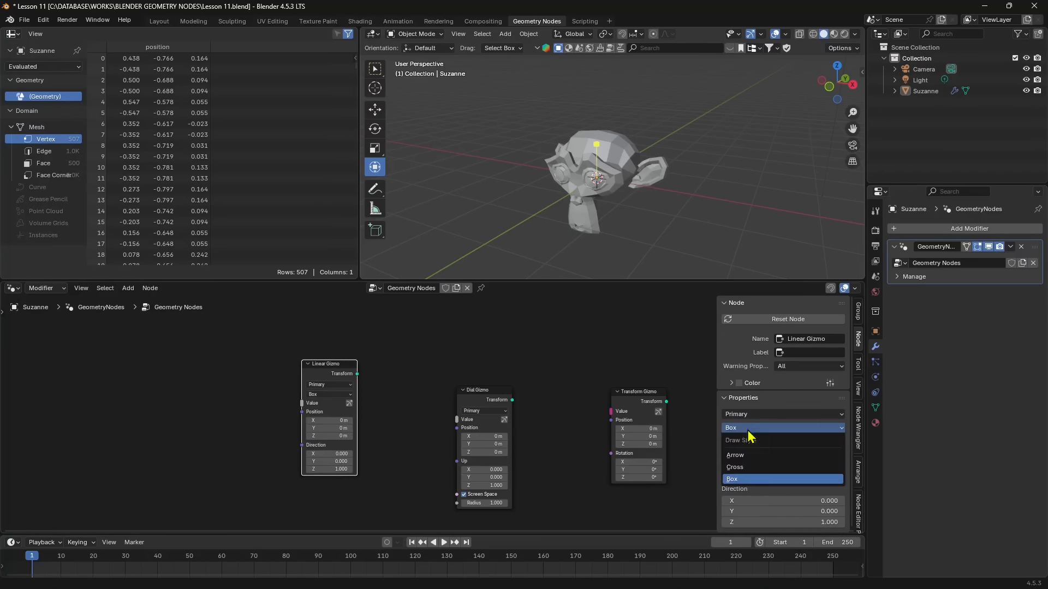
{"action": "left_click", "coordinate": [753, 456]}
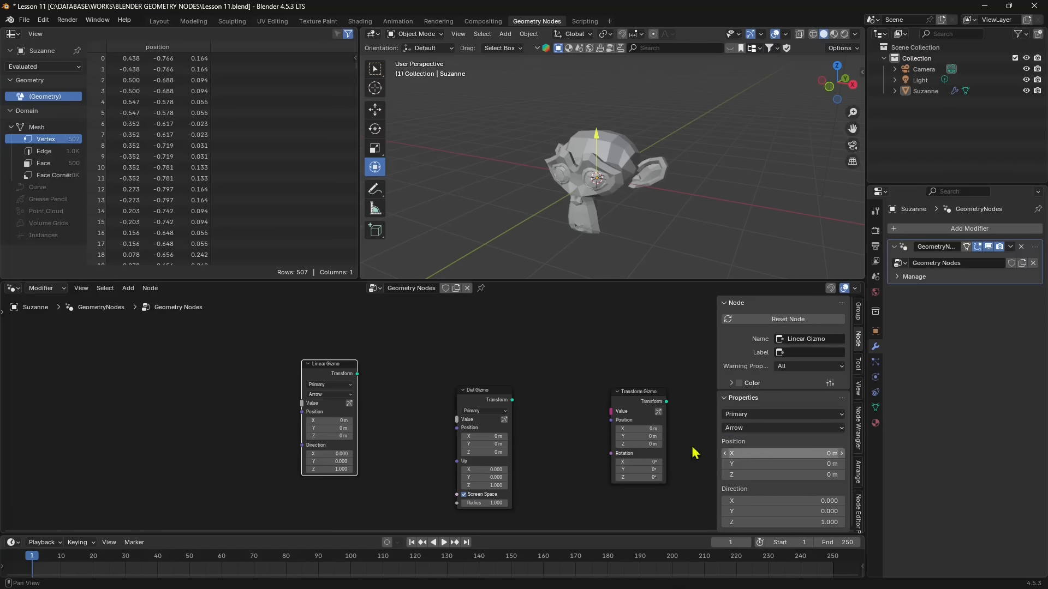
- Set the Linear Gizmo's color to Secondary, try the Cross draw style and return it to Arrow
{"action": "left_click", "coordinate": [314, 386]}
{"action": "left_click", "coordinate": [322, 413]}
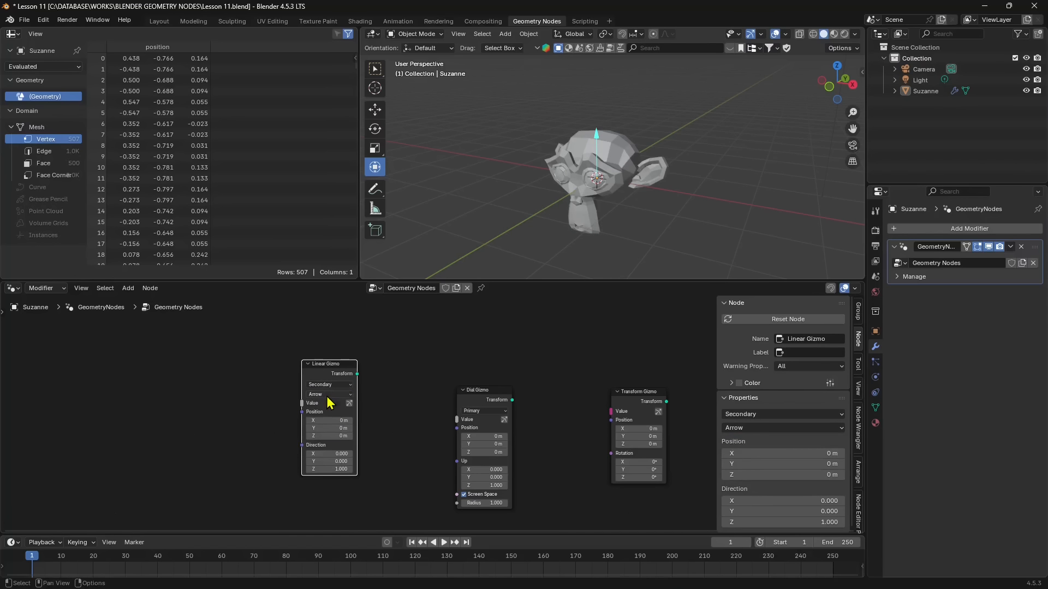
{"action": "left_click", "coordinate": [327, 394]}
{"action": "left_click", "coordinate": [334, 423]}
{"action": "left_click", "coordinate": [330, 394]}
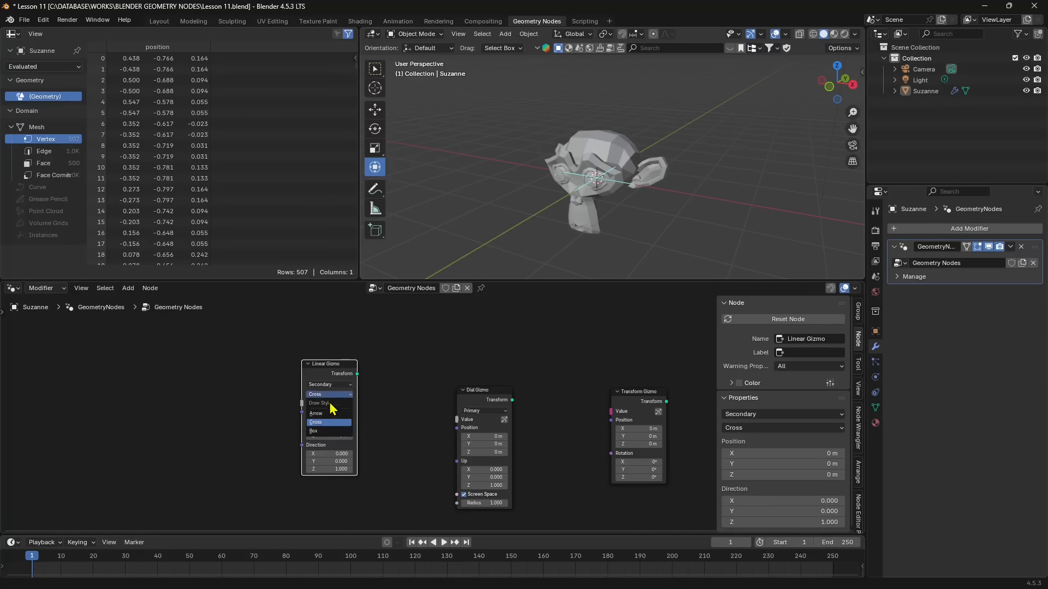
{"action": "left_click", "coordinate": [335, 418]}
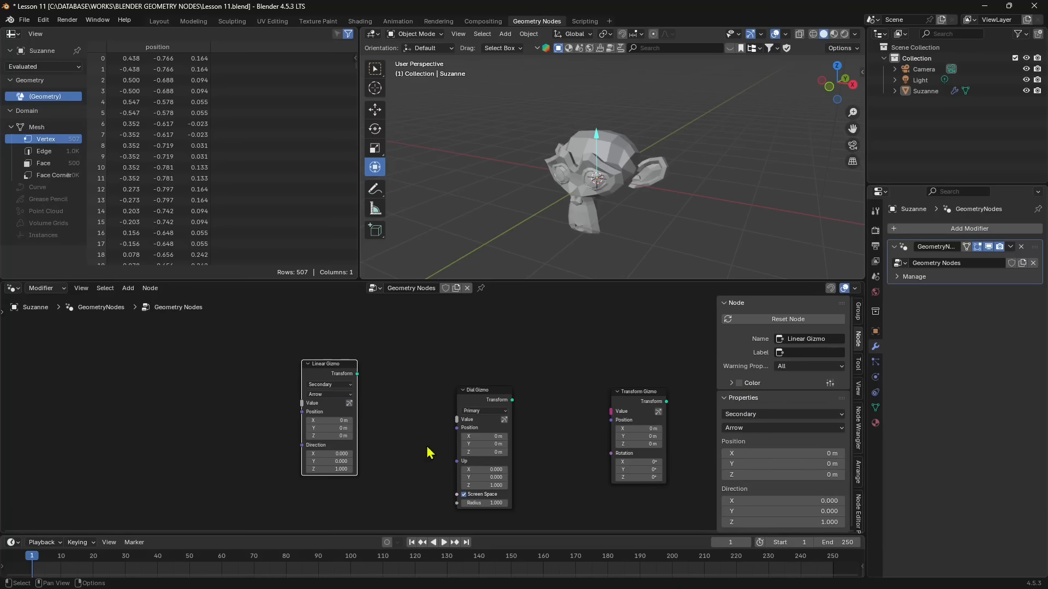
- Disable all translation and rotation axes on the Transform Gizmo node, keeping only the X, Y and Z scale axes
{"action": "left_click", "coordinate": [633, 404]}
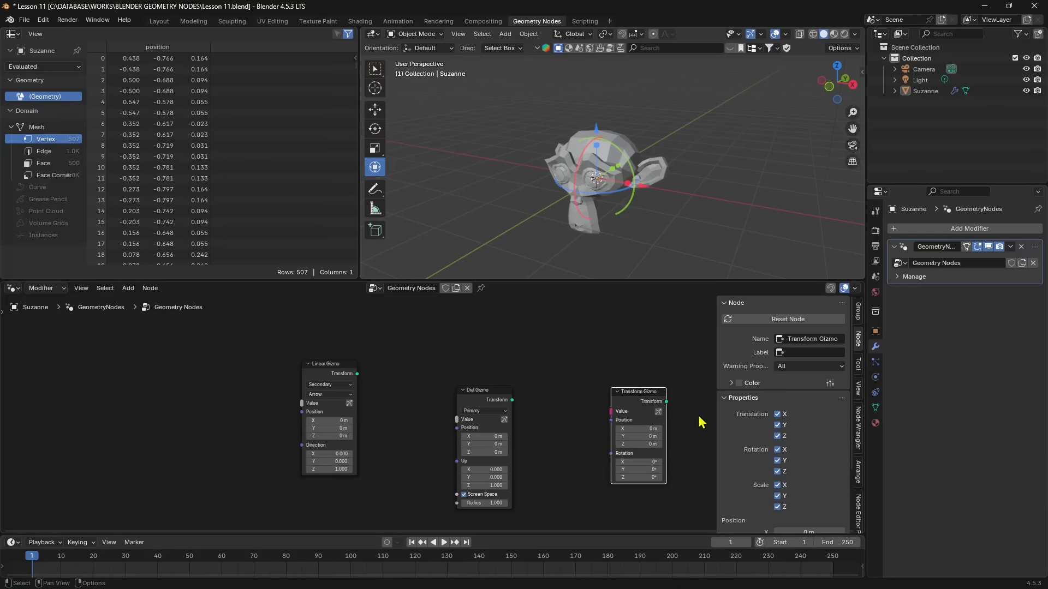
{"action": "left_click", "coordinate": [777, 414]}
{"action": "left_click_drag", "start_coordinate": [778, 429], "coordinate": [777, 477]}
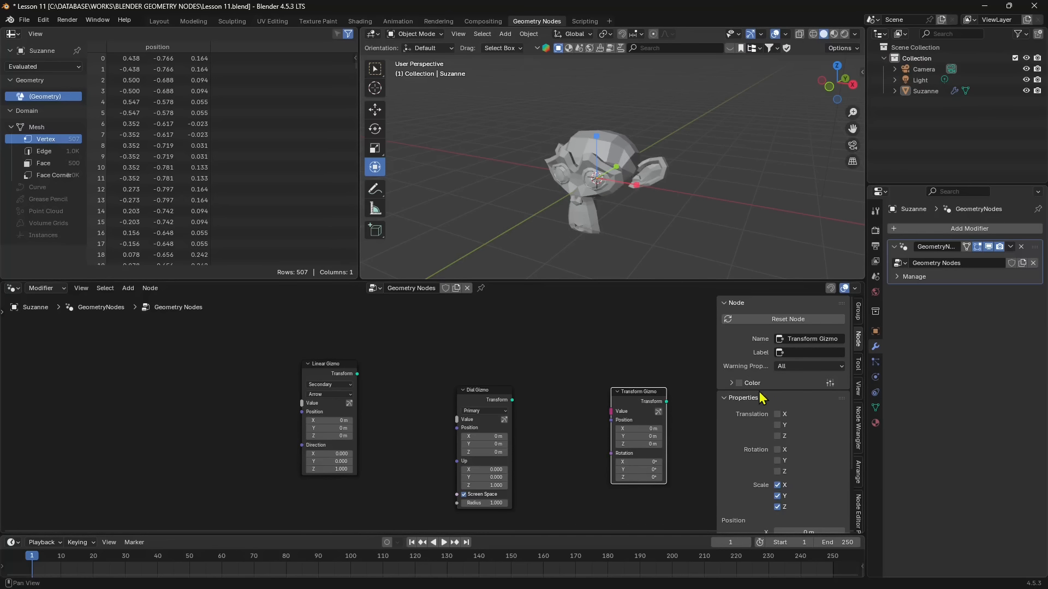
- Enable a custom node color on the Transform Gizmo node and make it dark red
{"action": "left_click", "coordinate": [740, 383]}
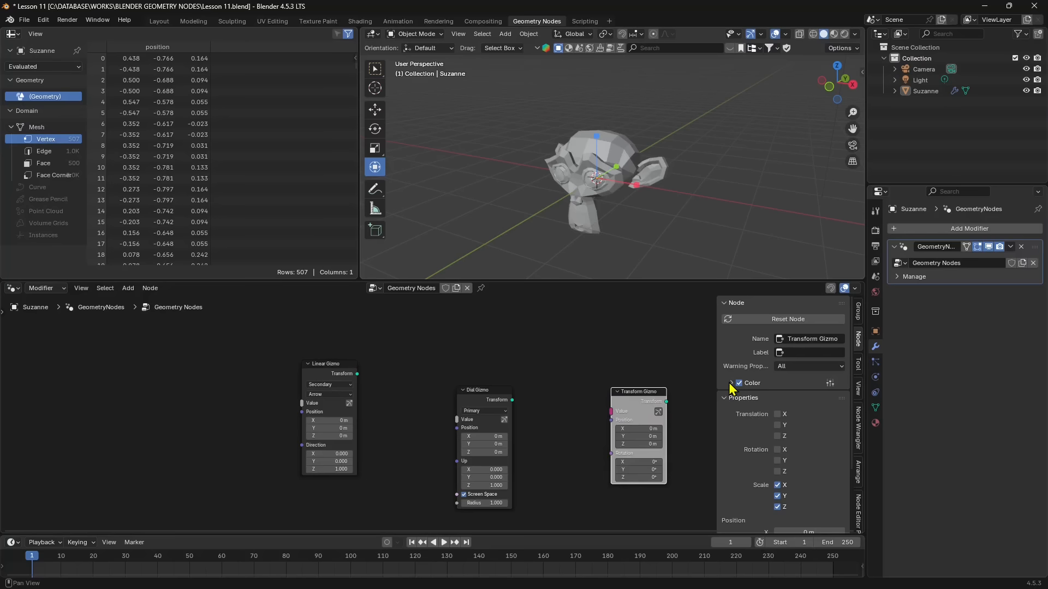
{"action": "left_click", "coordinate": [731, 383]}
{"action": "left_click", "coordinate": [762, 402]}
{"action": "left_click_drag", "start_coordinate": [778, 287], "coordinate": [767, 306]}
{"action": "left_click_drag", "start_coordinate": [820, 265], "coordinate": [820, 307]}
{"action": "scroll", "coordinate": [462, 397], "scroll_direction": "down", "scroll_amount": 2}
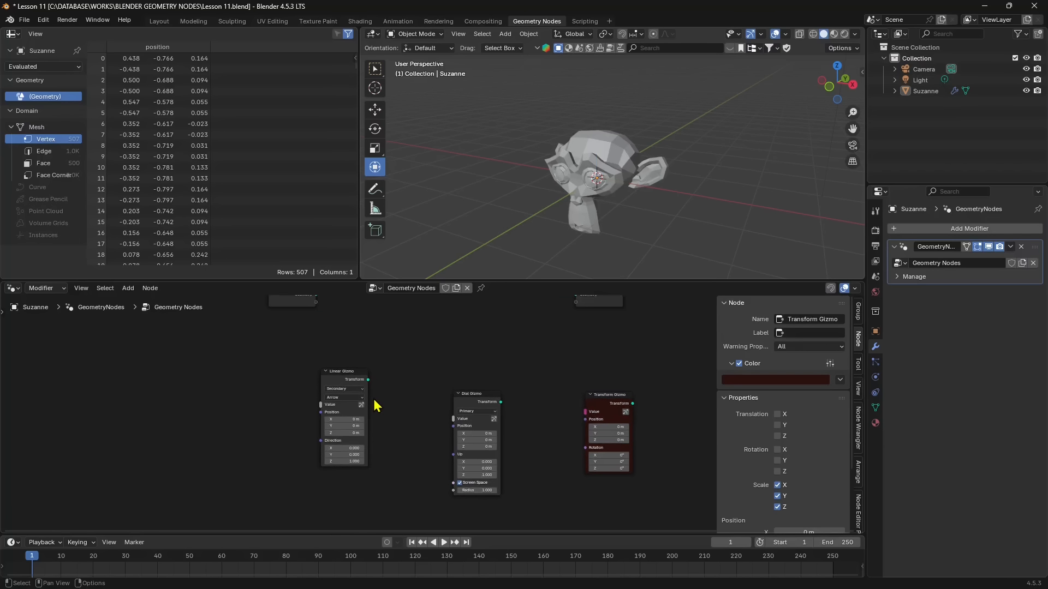
- Move the Linear Gizmo node closer to the Dial Gizmo node
{"action": "middle_click_drag", "start_coordinate": [376, 339], "coordinate": [417, 388]}
{"action": "left_click_drag", "start_coordinate": [322, 406], "coordinate": [374, 396]}
{"action": "scroll", "coordinate": [352, 446], "scroll_direction": "up", "scroll_amount": 1}
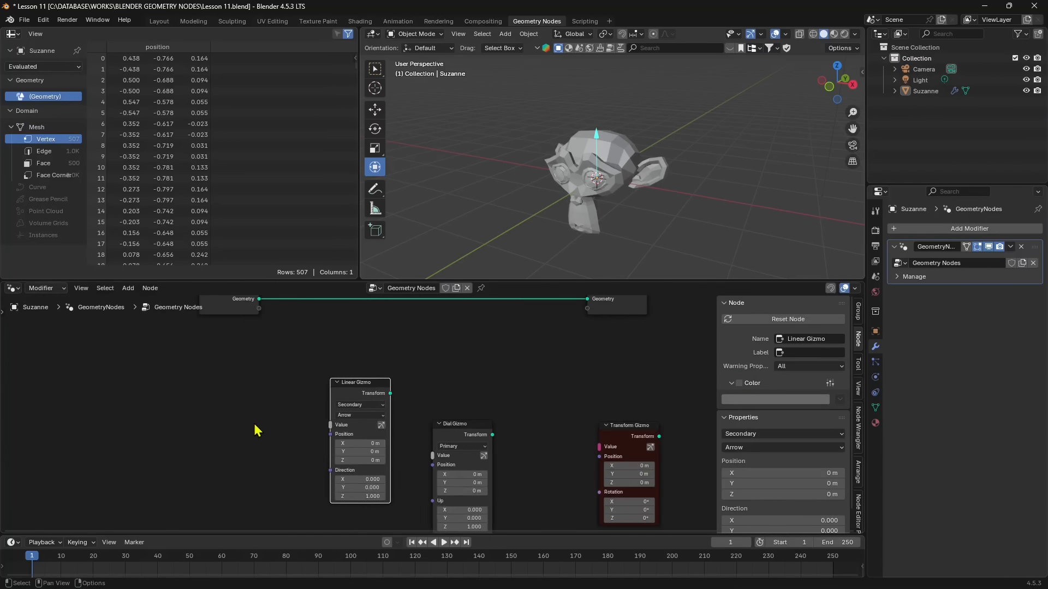
- Add a Value node connected to the Linear Gizmo's Value input and place it beside that node
{"action": "middle_click_drag", "start_coordinate": [258, 428], "coordinate": [365, 440]}
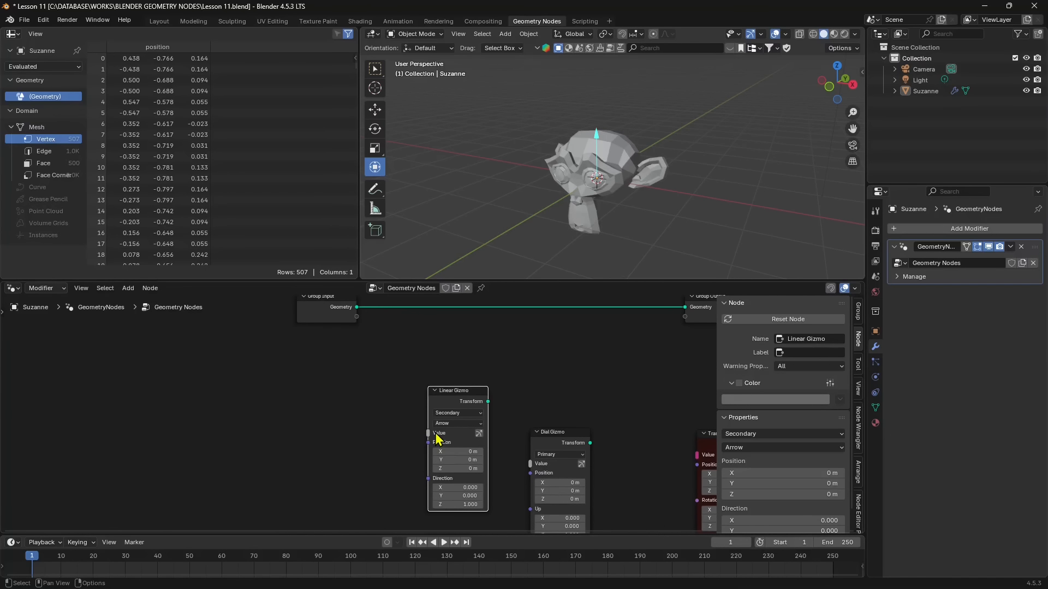
{"action": "mouse_move", "coordinate": [436, 439]}
{"action": "left_click_drag", "start_coordinate": [427, 433], "coordinate": [351, 402]}
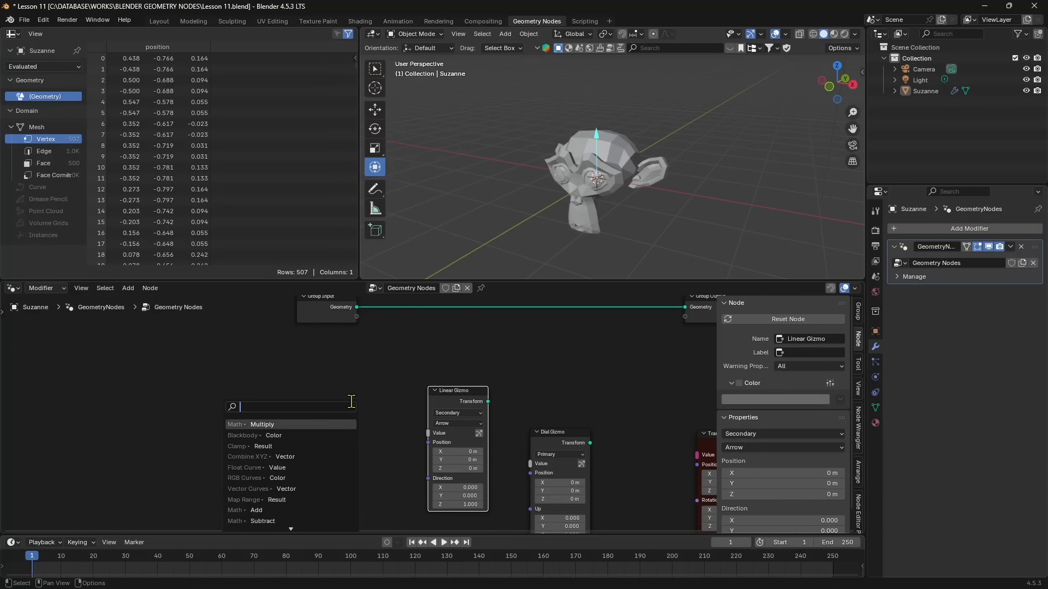
{"action": "type", "text": "value"}
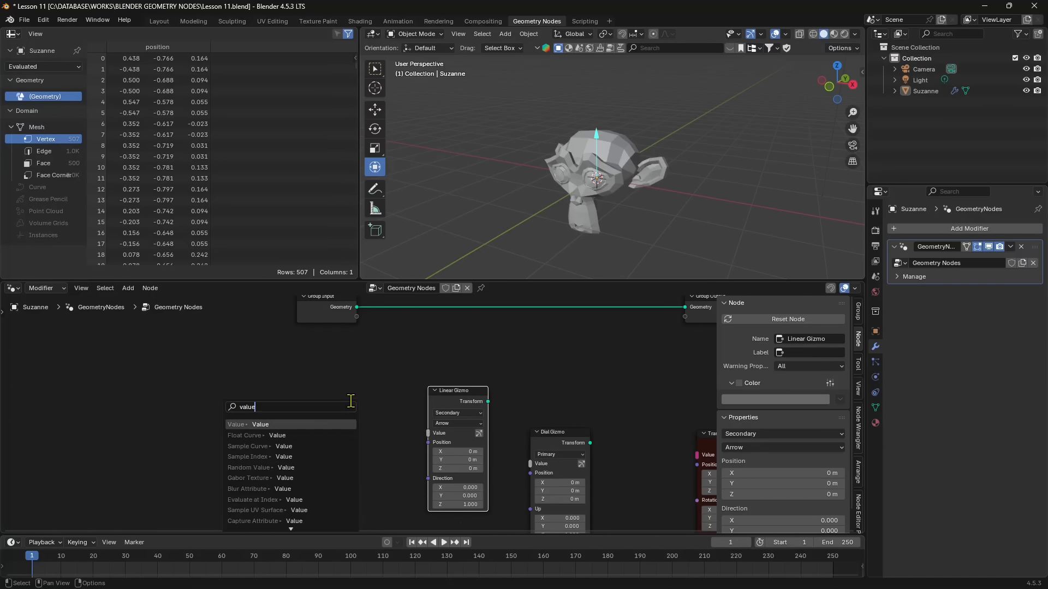
{"action": "left_click", "coordinate": [245, 425]}
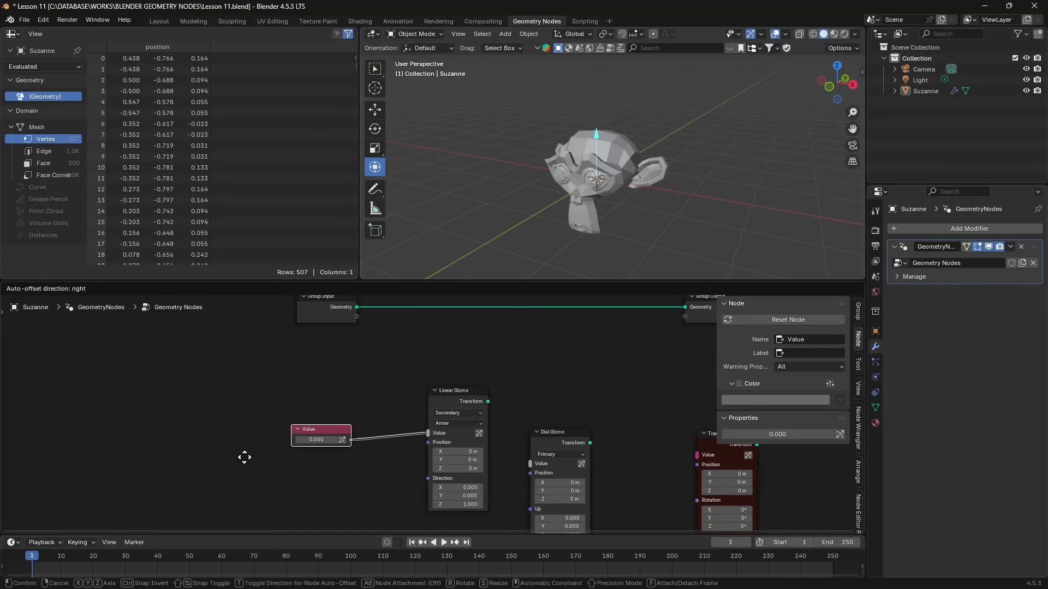
{"action": "left_click", "coordinate": [244, 424]}
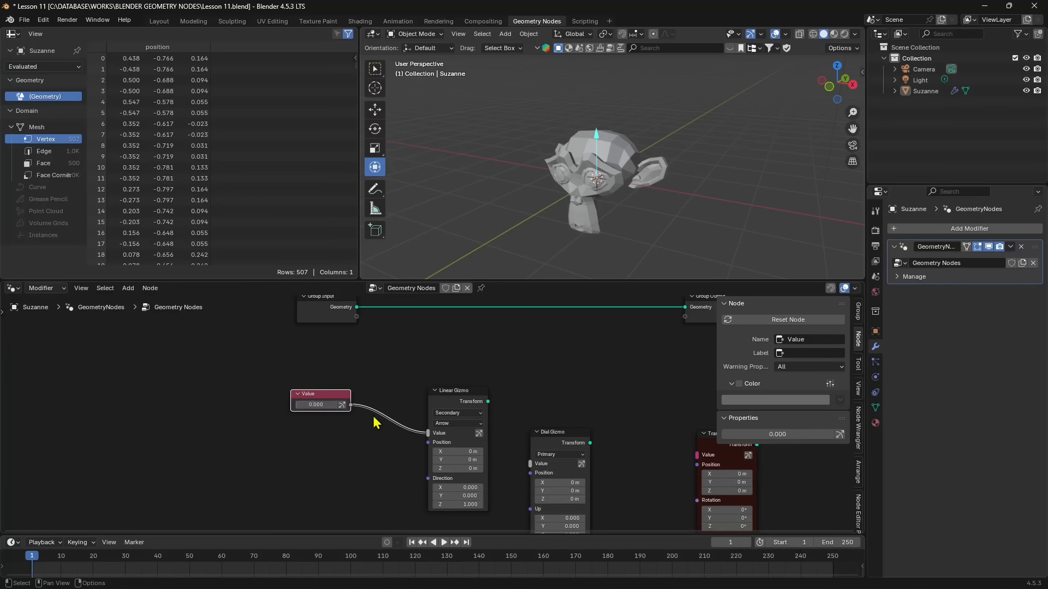
{"action": "scroll", "coordinate": [374, 429], "scroll_direction": "up", "scroll_amount": 2}
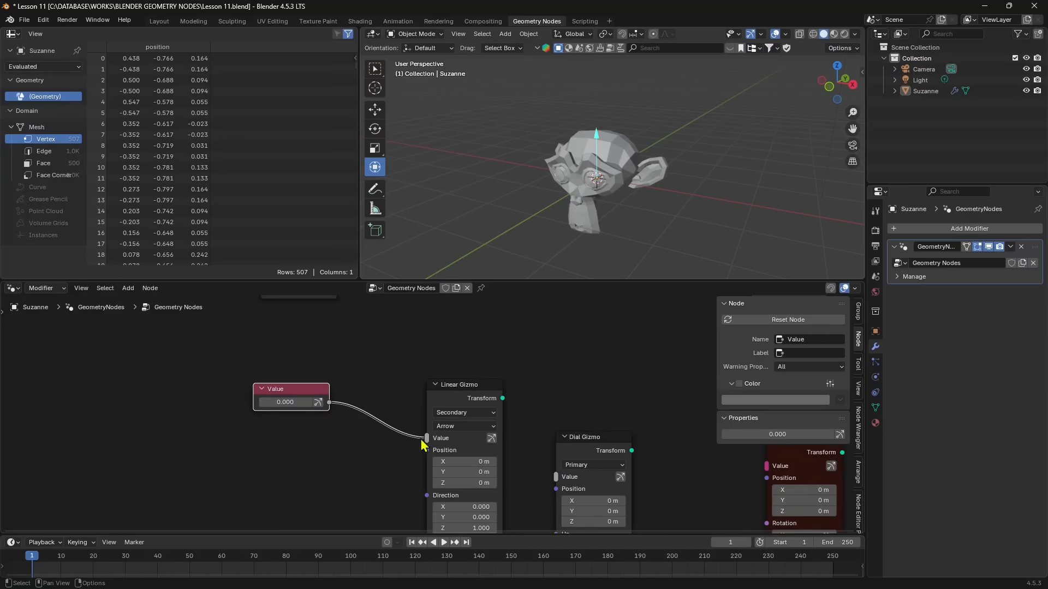
- Try a position of 1.5, 1.3, -0.4 m and a direction of 0.6, -0.1, 2.1 on the Linear Gizmo node
{"action": "scroll", "coordinate": [338, 458], "scroll_direction": "down", "scroll_amount": 5}
{"action": "middle_click_drag", "start_coordinate": [446, 480], "coordinate": [389, 473]}
{"action": "scroll", "coordinate": [388, 467], "scroll_direction": "up", "scroll_amount": 3}
{"action": "scroll", "coordinate": [359, 480], "scroll_direction": "up", "scroll_amount": 2}
{"action": "left_click_drag", "start_coordinate": [389, 425], "coordinate": [403, 491]}
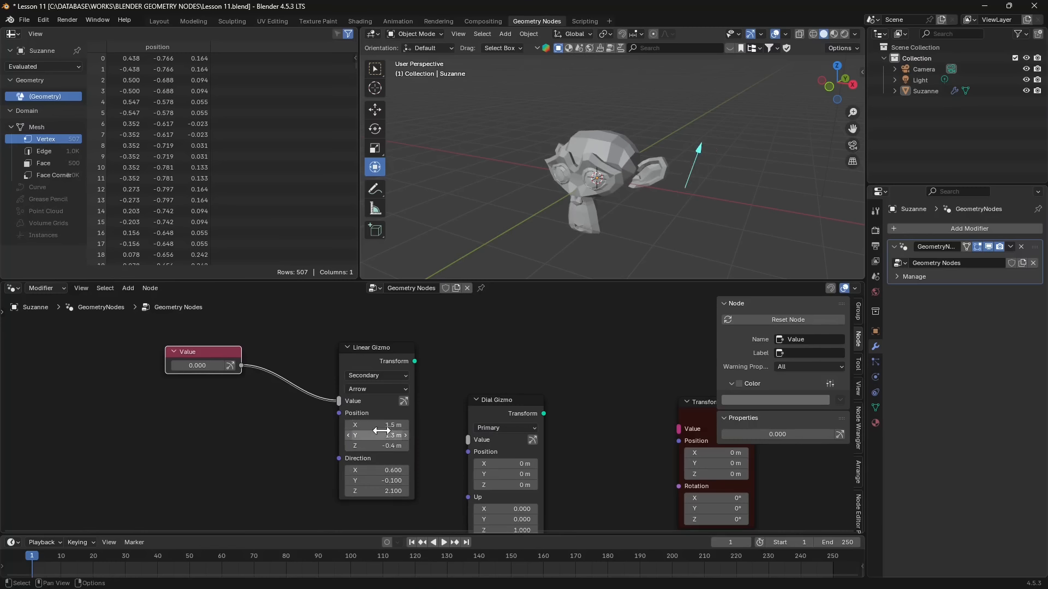
- Reset the Linear Gizmo node to its default settings
{"action": "left_click", "coordinate": [371, 365]}
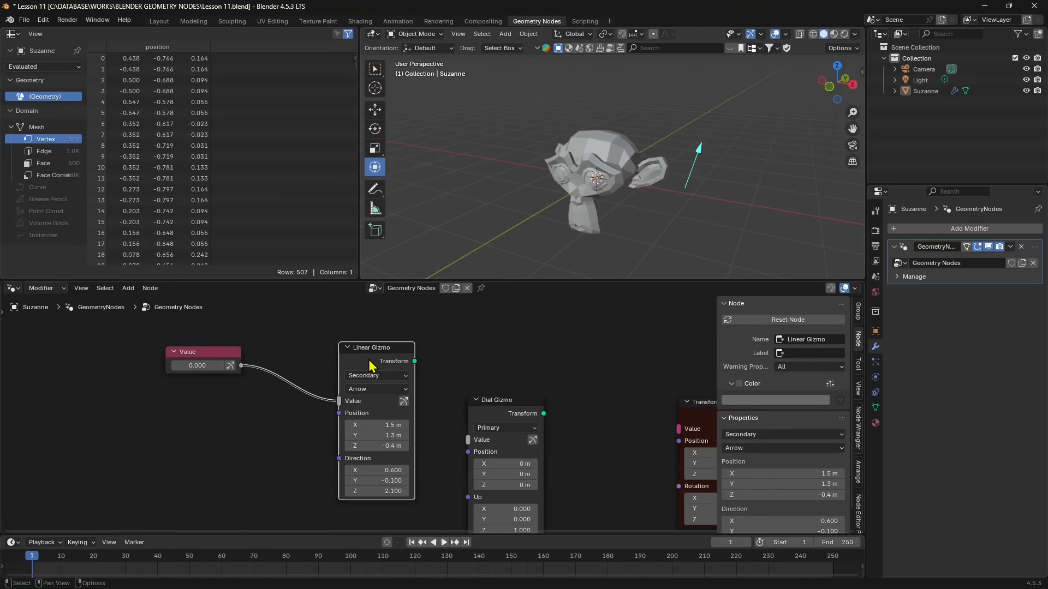
{"action": "left_click", "coordinate": [789, 321]}
{"action": "left_click", "coordinate": [789, 321]}
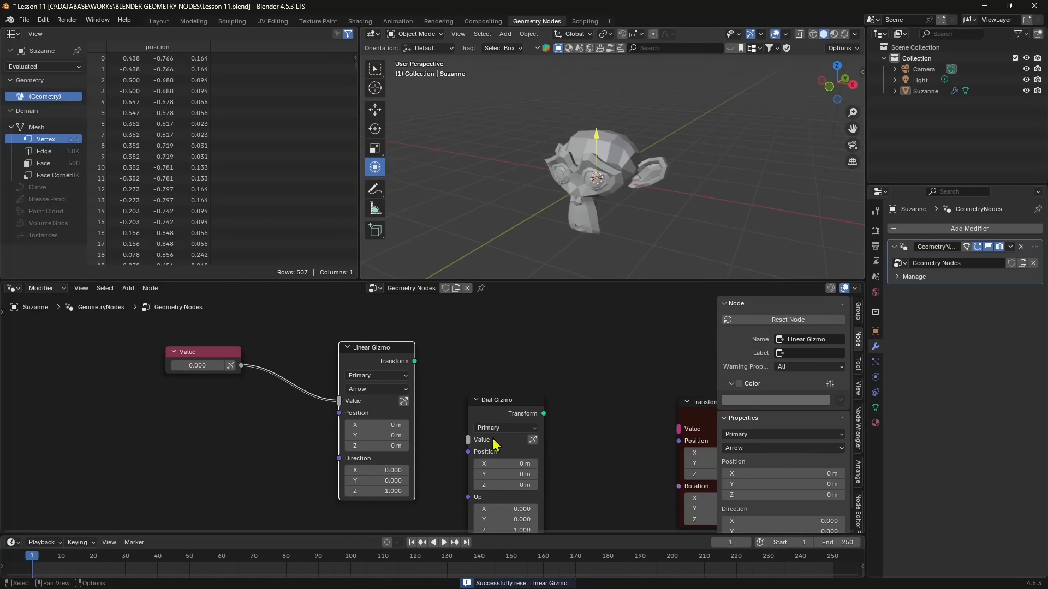
- Rearrange the Value, Group Input and Group Output nodes to make room, and select the monkey mesh in the viewport
{"action": "scroll", "coordinate": [493, 349], "scroll_direction": "down", "scroll_amount": 2}
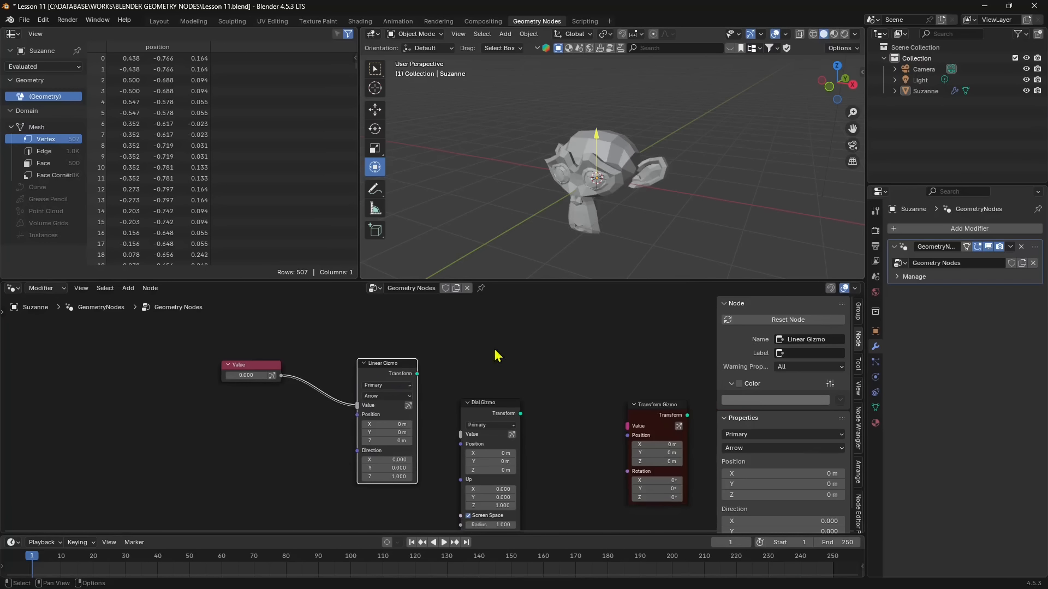
{"action": "left_click_drag", "start_coordinate": [275, 398], "coordinate": [257, 399]}
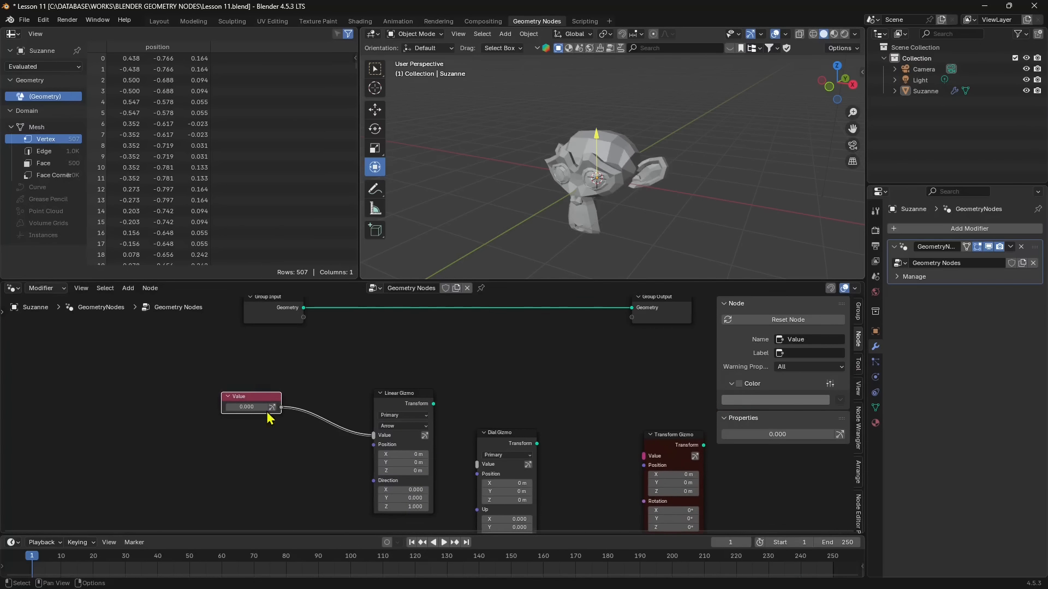
{"action": "scroll", "coordinate": [313, 388], "scroll_direction": "up", "scroll_amount": 2, "text": "shift"}
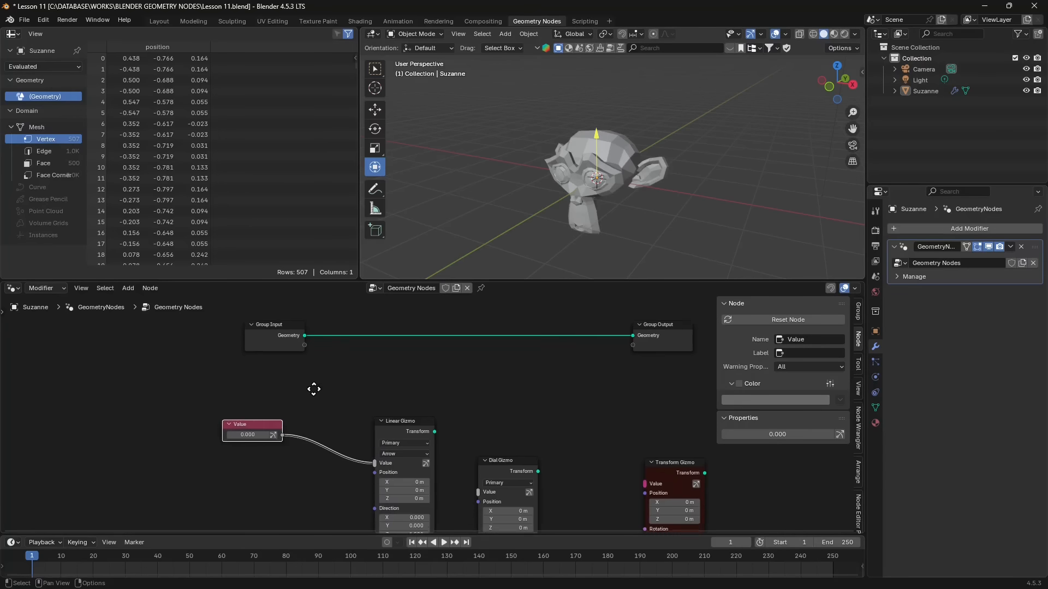
{"action": "left_click_drag", "start_coordinate": [286, 346], "coordinate": [278, 328]}
{"action": "left_click_drag", "start_coordinate": [695, 339], "coordinate": [698, 329]}
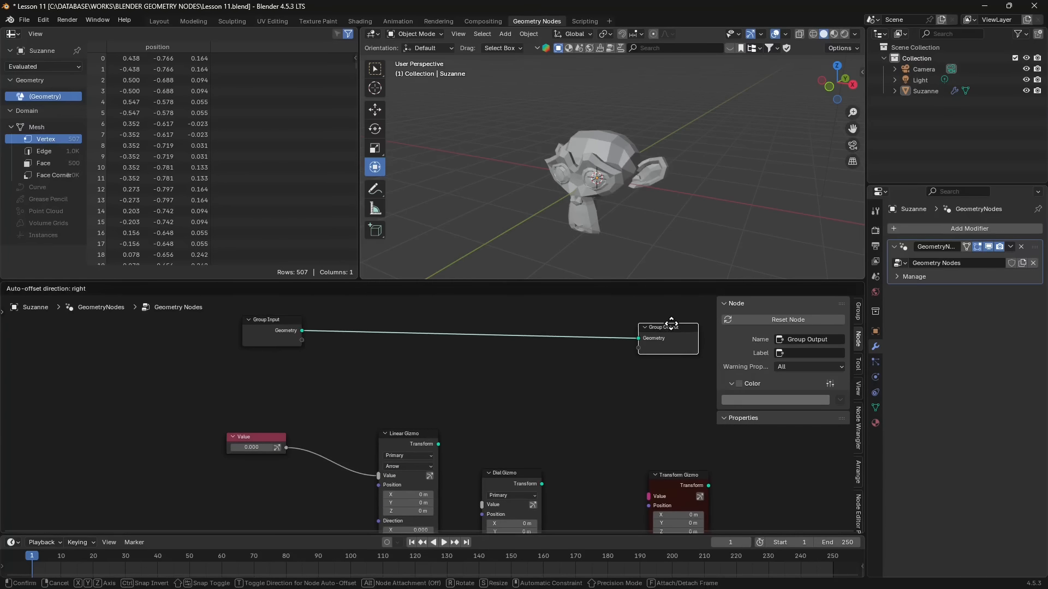
{"action": "left_click", "coordinate": [597, 156]}
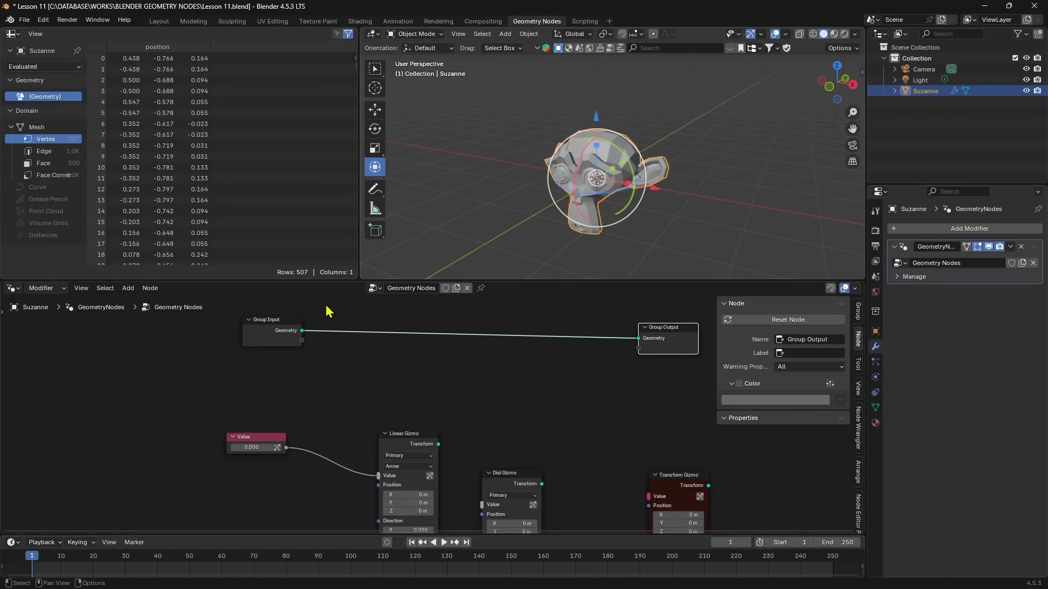
{"action": "left_click_drag", "start_coordinate": [272, 330], "coordinate": [266, 335]}
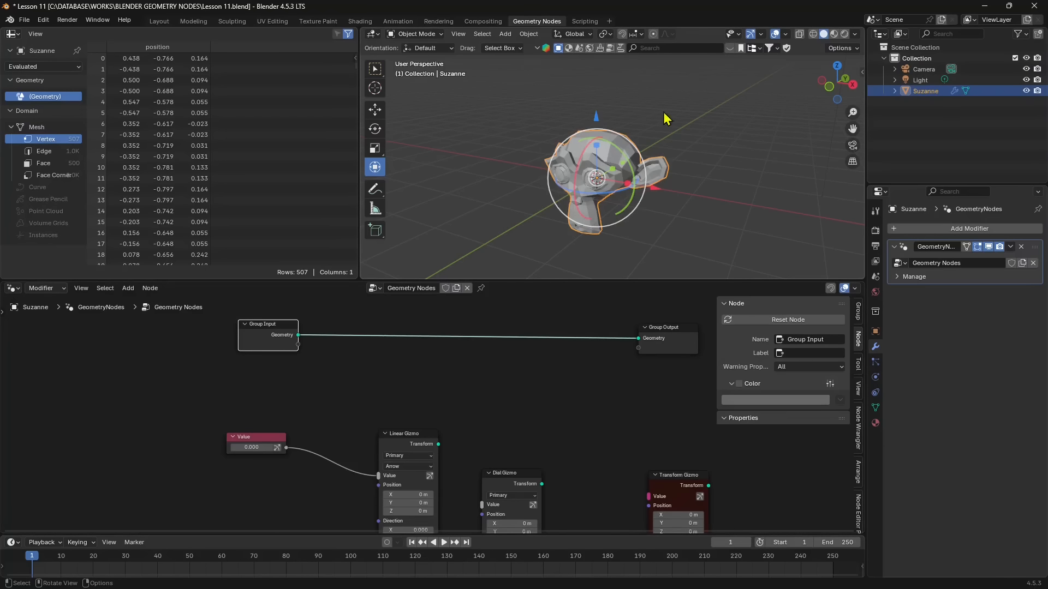
{"action": "middle_click_drag", "start_coordinate": [450, 380], "coordinate": [457, 379]}
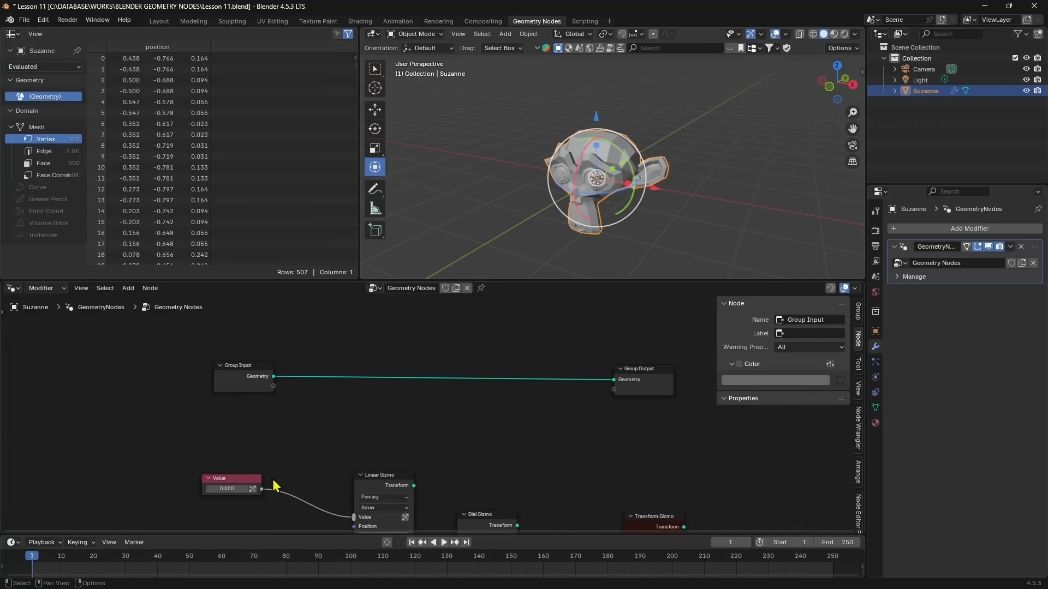
- Add a Set Position node on the link between Group Input and Group Output
{"action": "key", "text": "shift+a"}
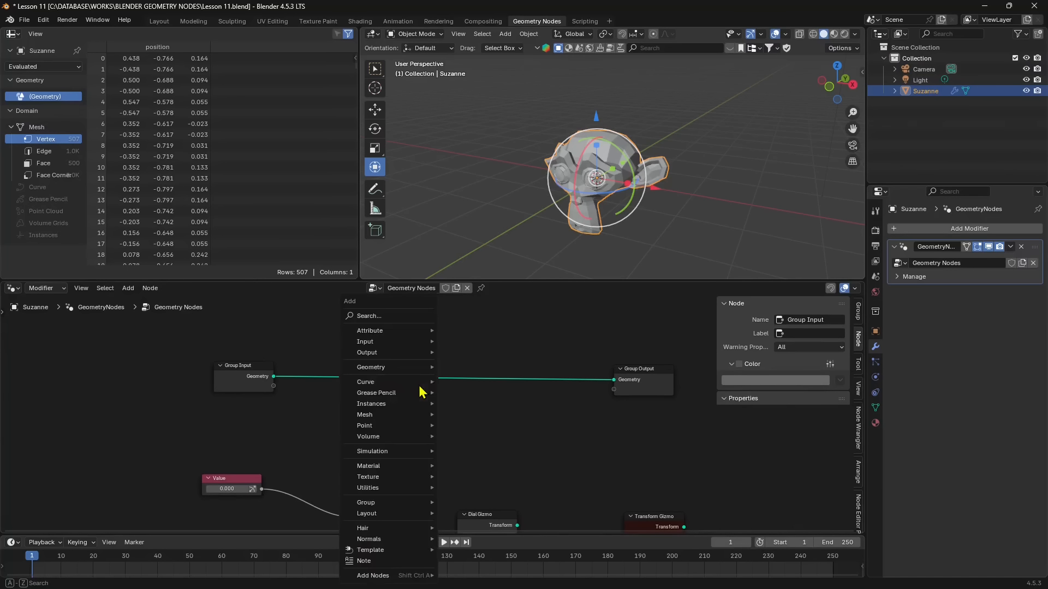
{"action": "left_click", "coordinate": [383, 318]}
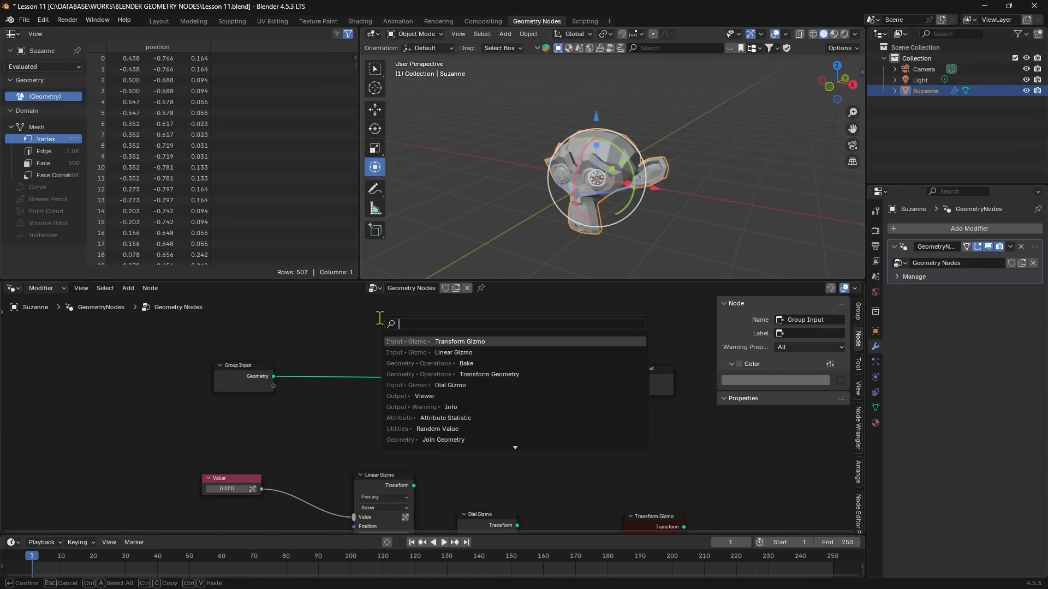
{"action": "type", "text": "move"}
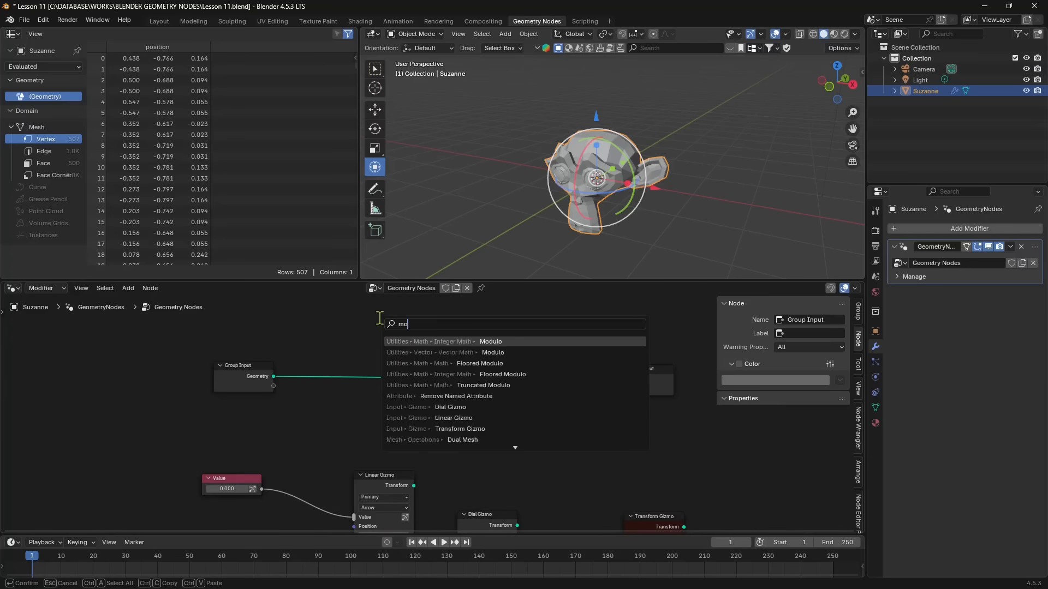
{"action": "key", "text": "BackSpace"}
{"action": "key", "text": "BackSpace"}
{"action": "key", "text": "BackSpace"}
{"action": "key", "text": "BackSpace"}
{"action": "type", "text": "position"}
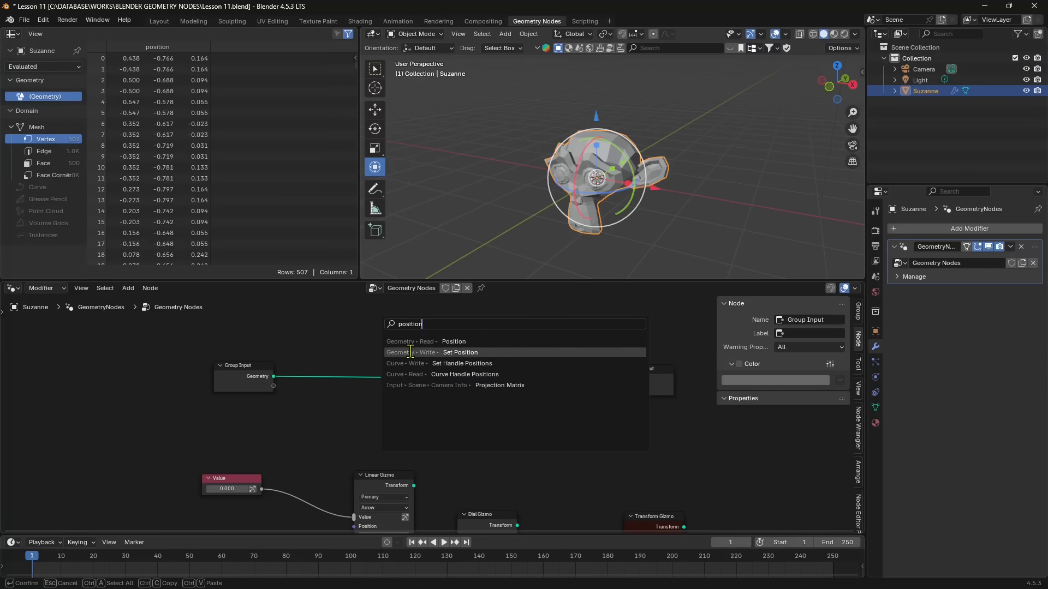
{"action": "left_click", "coordinate": [464, 352]}
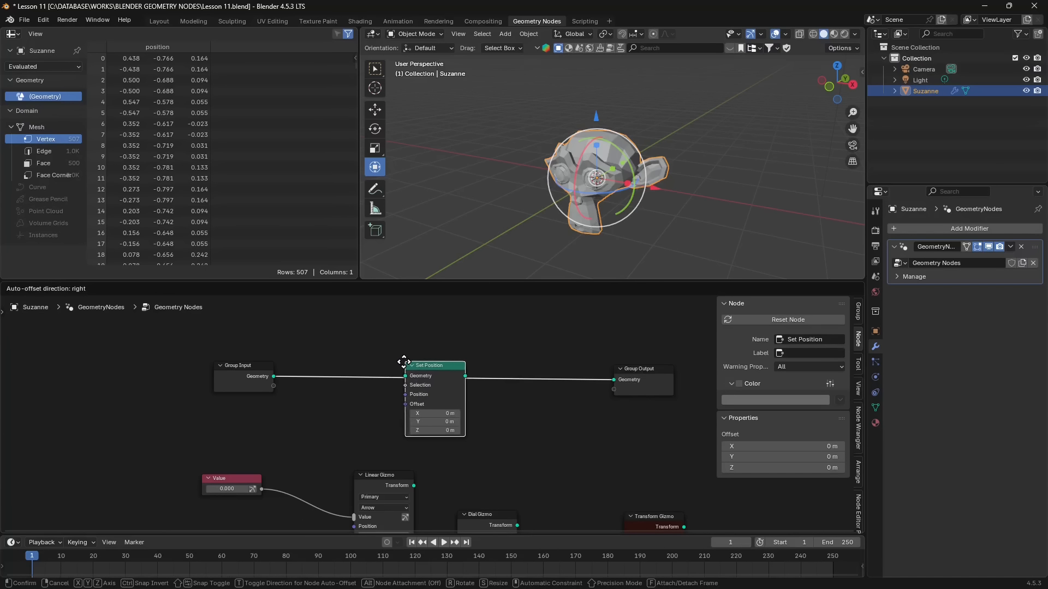
{"action": "left_click", "coordinate": [406, 369]}
- Align the Group Output node with the Set Position node and shift Set Position slightly toward the output
{"action": "left_click_drag", "start_coordinate": [639, 380], "coordinate": [634, 377]}
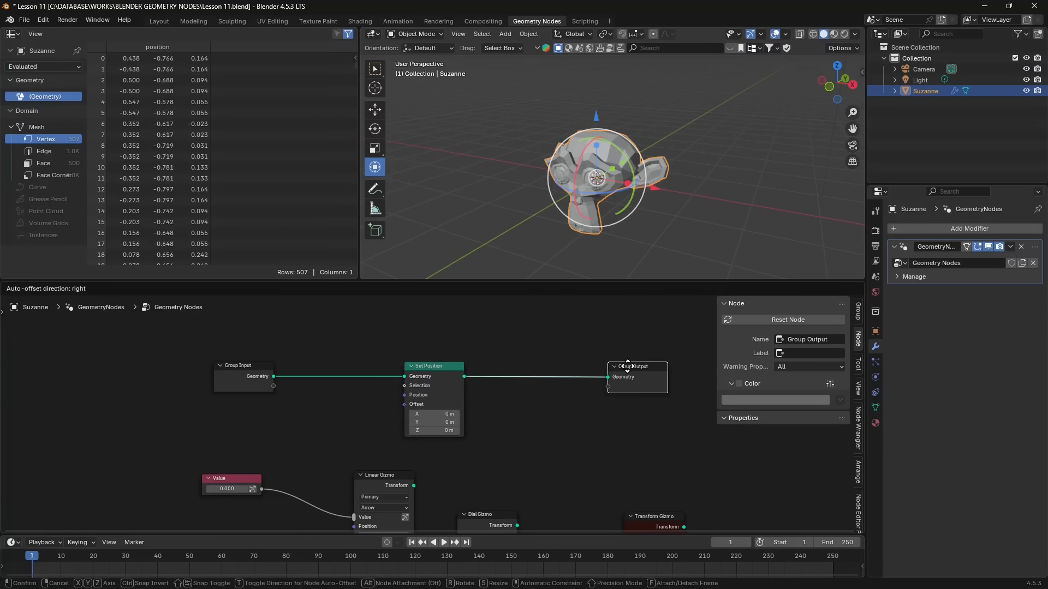
{"action": "left_click", "coordinate": [436, 369]}
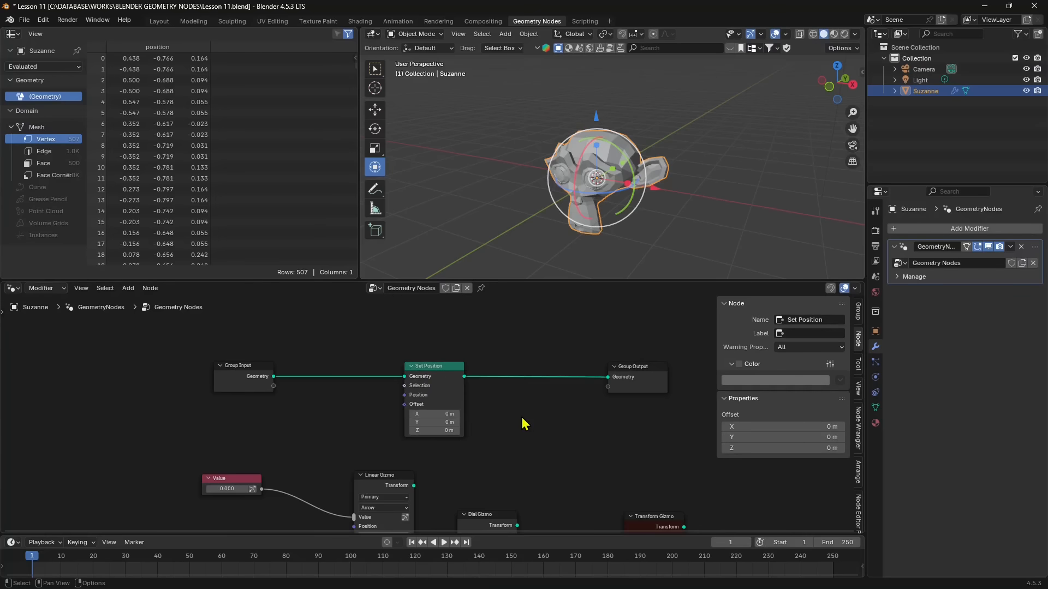
{"action": "scroll", "coordinate": [557, 419], "scroll_direction": "down", "scroll_amount": 2}
{"action": "middle_click_drag", "start_coordinate": [557, 419], "coordinate": [572, 394]}
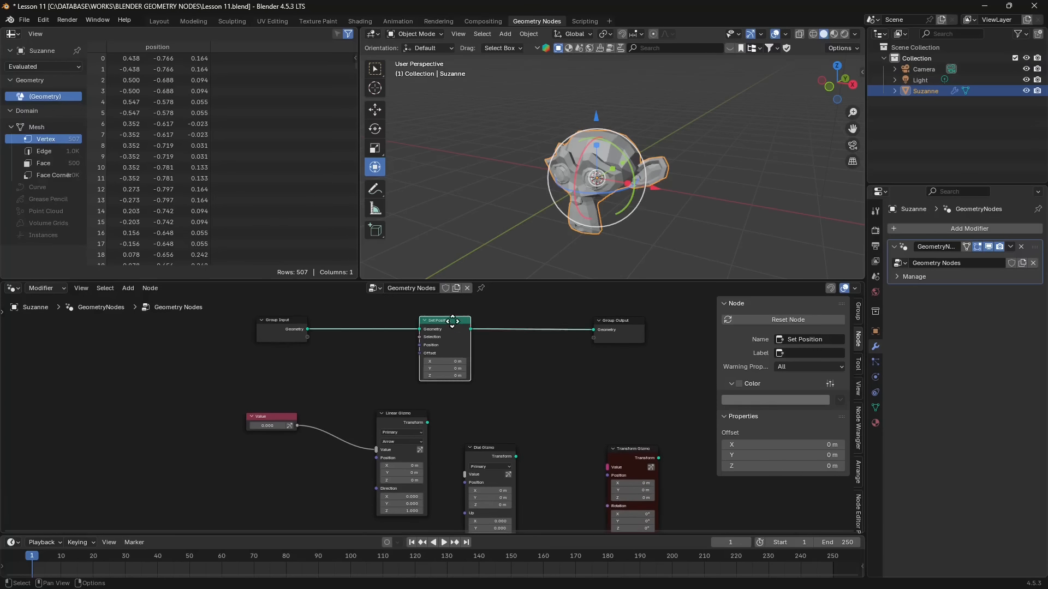
{"action": "left_click_drag", "start_coordinate": [441, 349], "coordinate": [449, 349]}
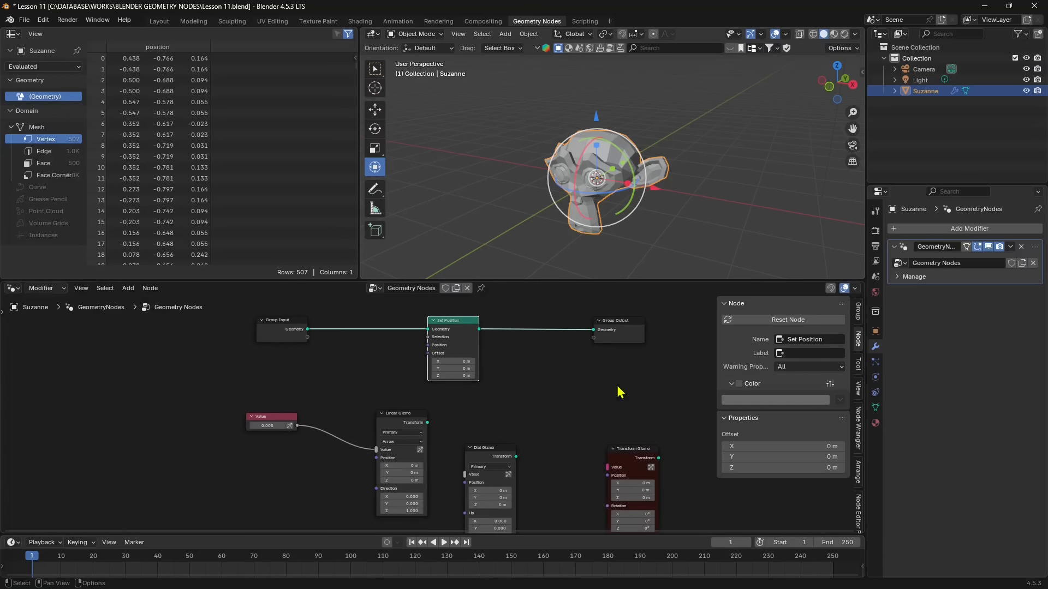
{"action": "scroll", "coordinate": [446, 394], "scroll_direction": "up", "scroll_amount": 1}
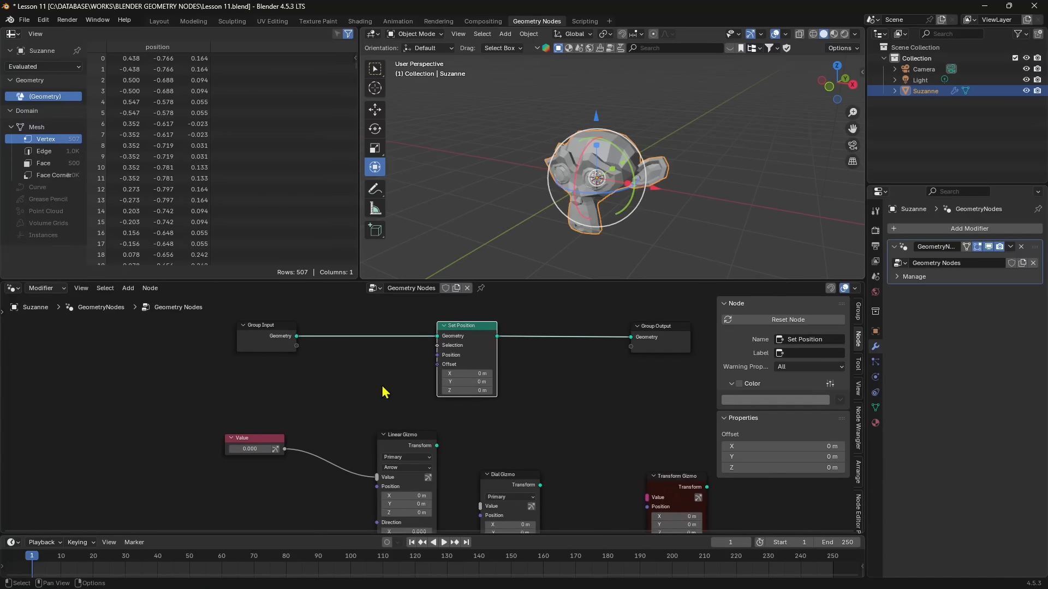
{"action": "middle_click_drag", "start_coordinate": [384, 393], "coordinate": [390, 404]}
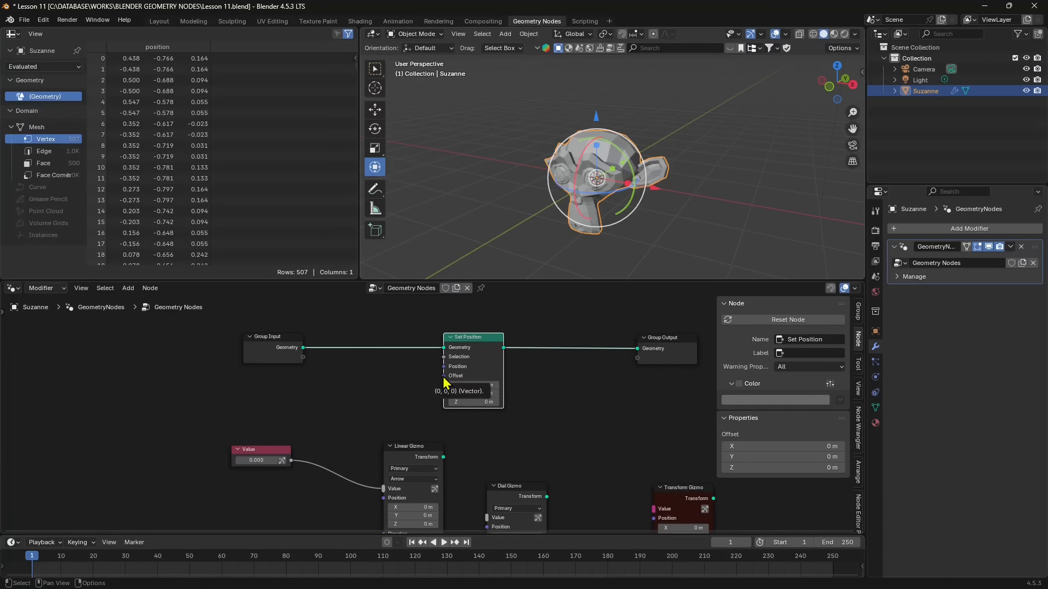
- Try Set Position offsets of -0.3 m in X and 0.1 m in Y and Z, and link the Value node to Offset
{"action": "mouse_move", "coordinate": [468, 373]}
{"action": "mouse_move", "coordinate": [473, 384]}
{"action": "left_mouse_down"}
{"action": "mouse_move", "coordinate": [513, 385]}
{"action": "mouse_move", "coordinate": [454, 385]}
{"action": "mouse_move", "coordinate": [556, 394]}
{"action": "mouse_move", "coordinate": [474, 393]}
{"action": "mouse_move", "coordinate": [491, 403]}
{"action": "mouse_move", "coordinate": [480, 402]}
{"action": "left_mouse_up"}
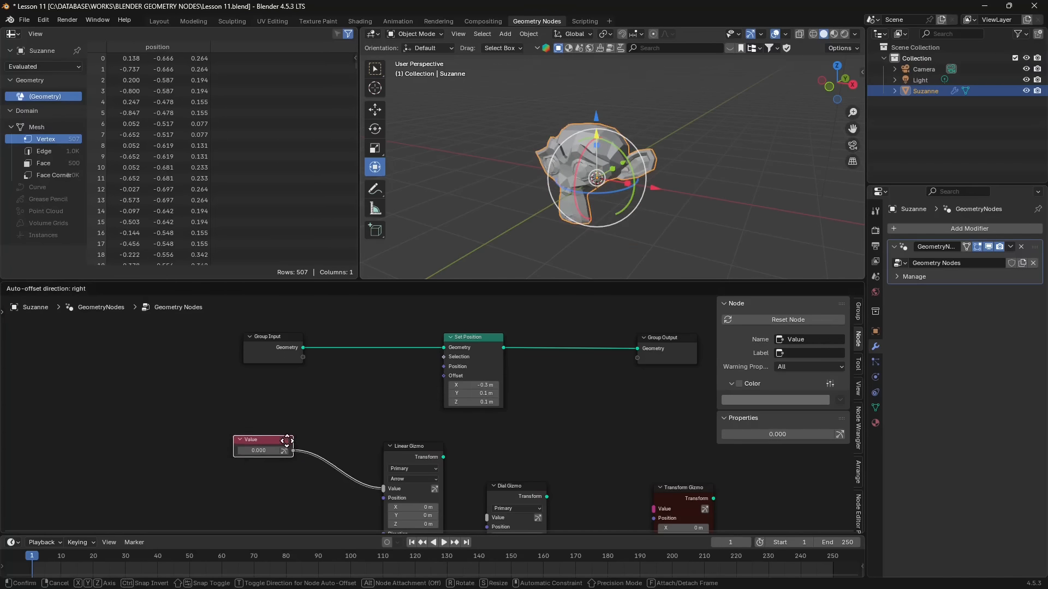
{"action": "left_click_drag", "start_coordinate": [290, 454], "coordinate": [445, 378]}
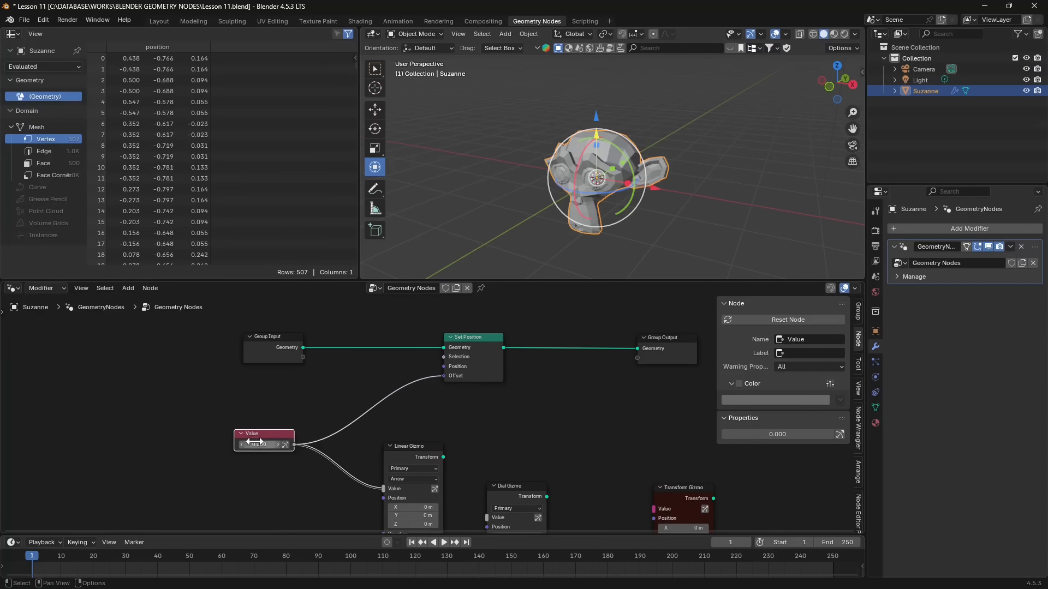
- Raise the Value node to 3.1 and inspect from several angles how the monkey shifts away from the origin
{"action": "left_click_drag", "start_coordinate": [251, 445], "coordinate": [327, 445]}
{"action": "left_click_drag", "start_coordinate": [259, 445], "coordinate": [265, 445]}
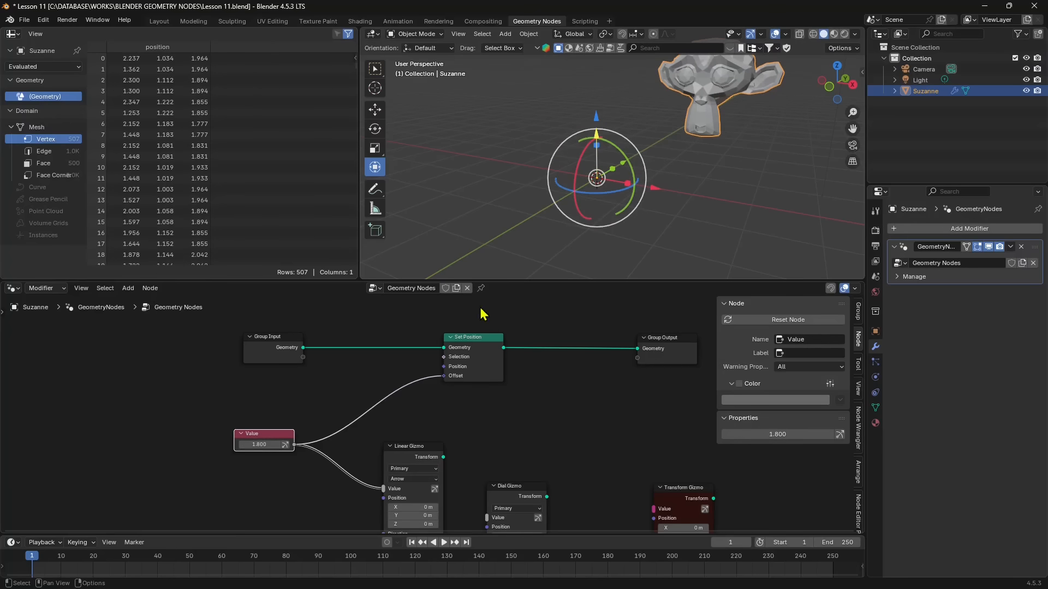
{"action": "middle_click_drag", "start_coordinate": [575, 264], "coordinate": [535, 243]}
{"action": "scroll", "coordinate": [533, 241], "scroll_direction": "down", "scroll_amount": 3}
{"action": "middle_click_drag", "start_coordinate": [590, 212], "coordinate": [622, 245]}
{"action": "left_click_drag", "start_coordinate": [278, 450], "coordinate": [349, 450]}
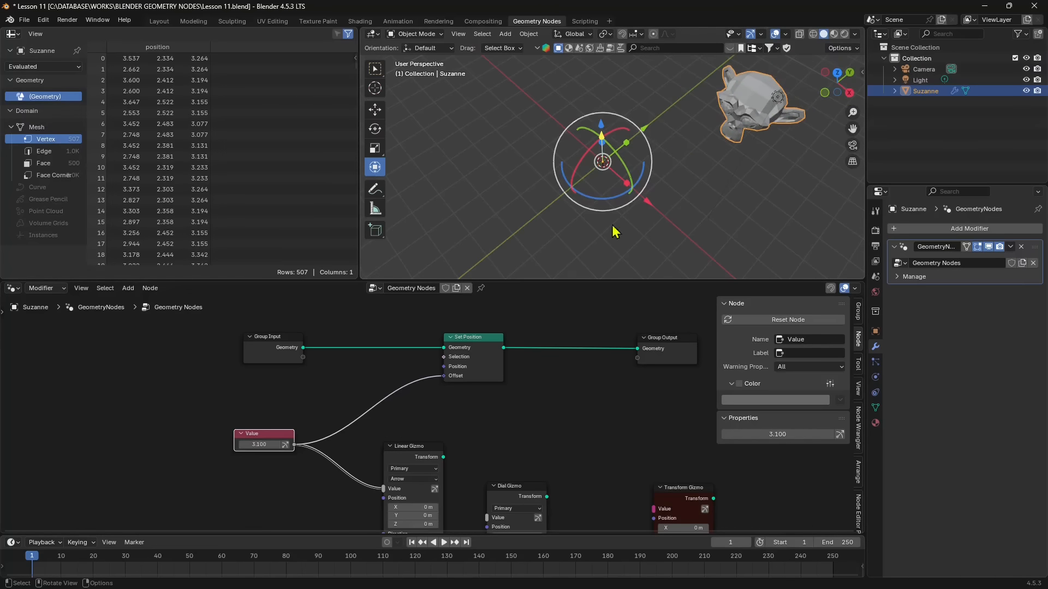
{"action": "middle_click_drag", "start_coordinate": [665, 202], "coordinate": [618, 233]}
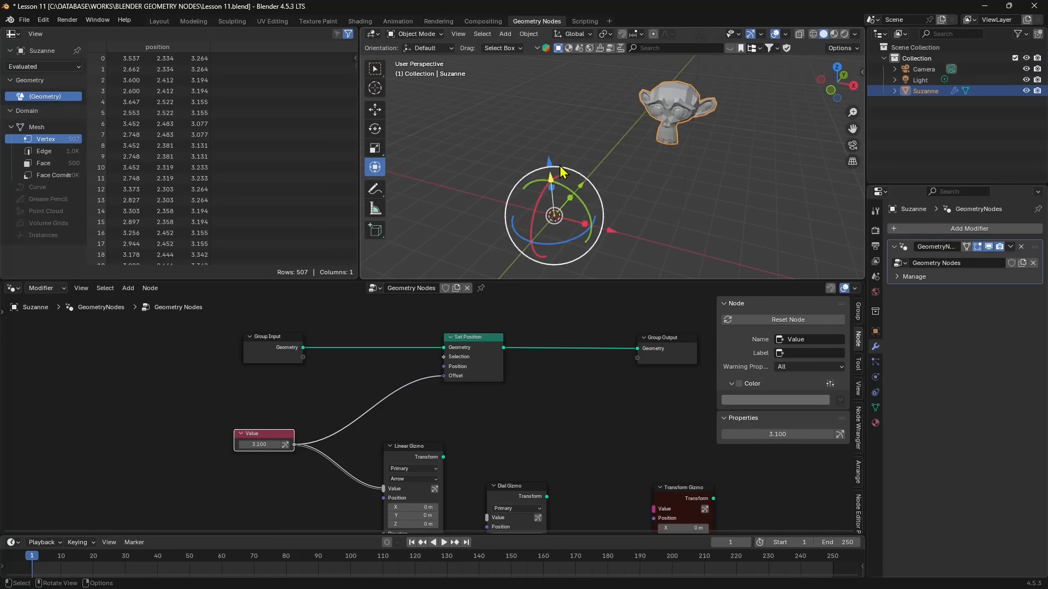
{"action": "middle_click_drag", "start_coordinate": [628, 151], "coordinate": [646, 179]}
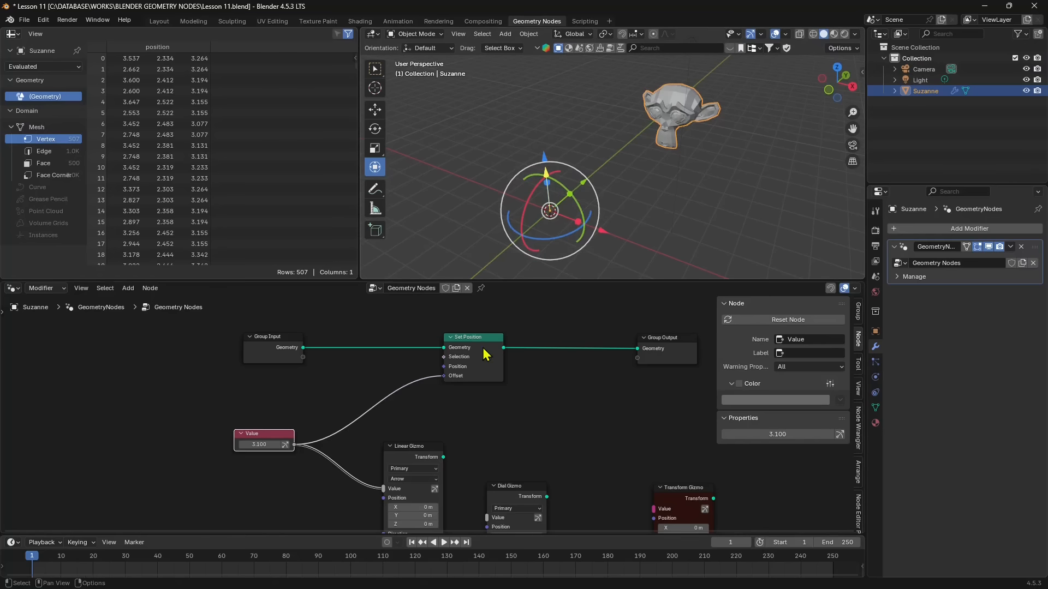
{"action": "middle_click_drag", "start_coordinate": [611, 211], "coordinate": [582, 206]}
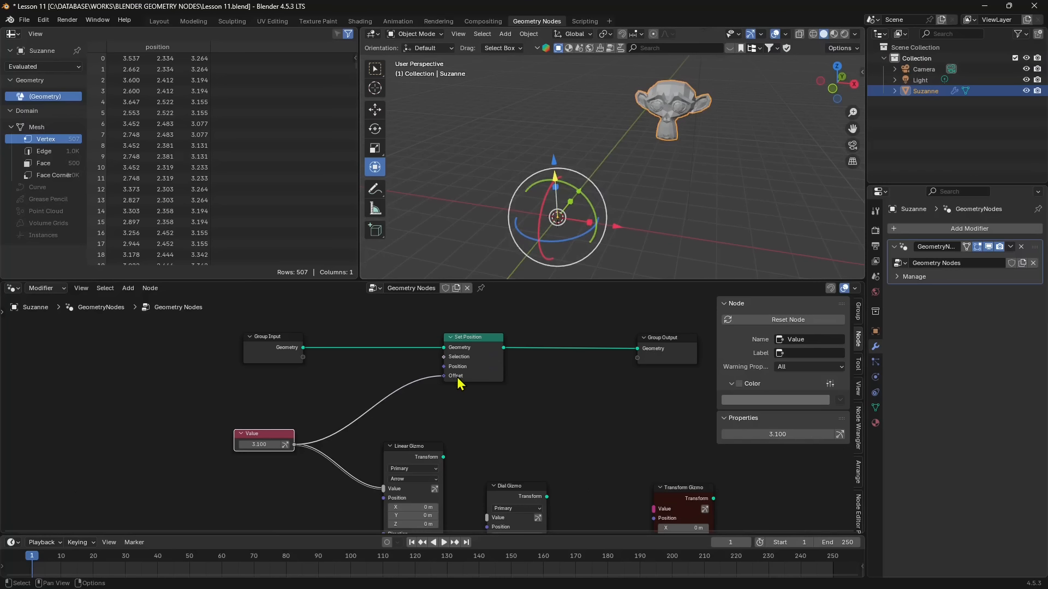
- Disconnect Value from the Set Position node's Offset and feed Offset from a new Combine XYZ node
{"action": "left_click_drag", "start_coordinate": [443, 376], "coordinate": [392, 387]}
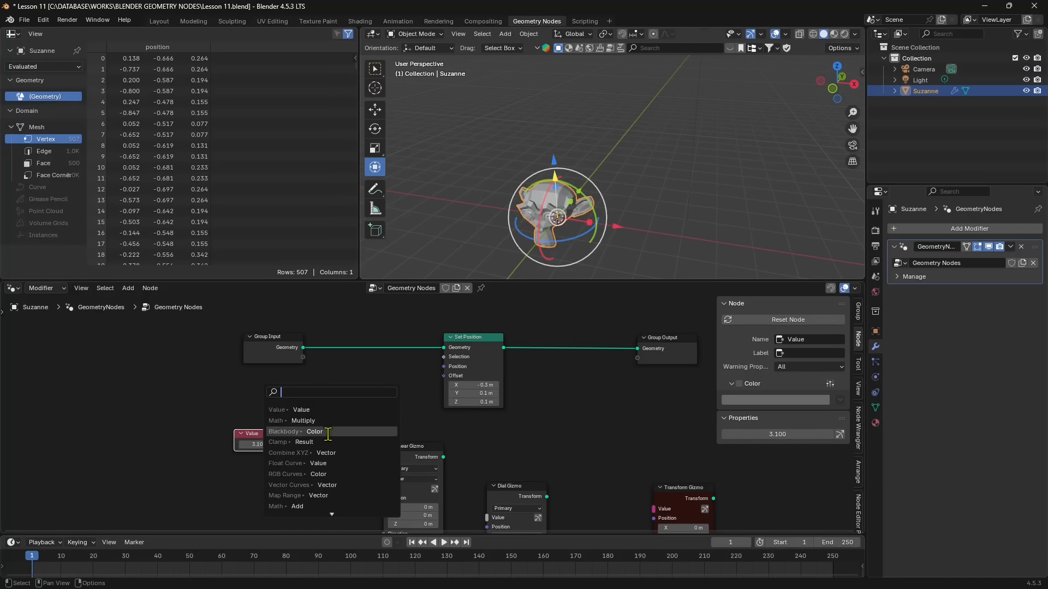
{"action": "left_click", "coordinate": [301, 453]}
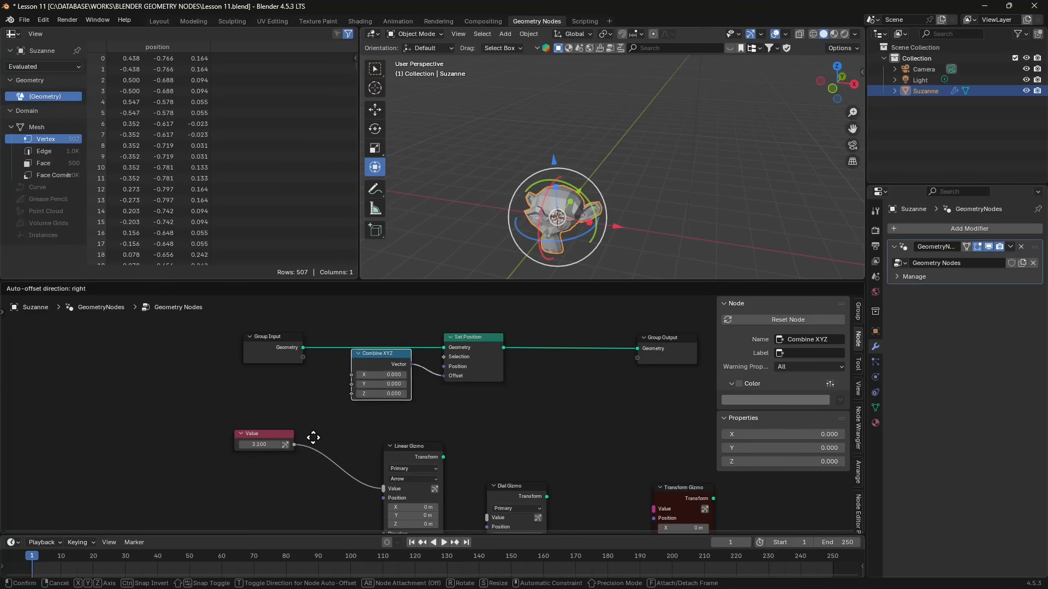
{"action": "left_click", "coordinate": [310, 445]}
- Position the Combine XYZ node, connect Value to its Z input and set Value to 0.9
{"action": "left_click_drag", "start_coordinate": [369, 372], "coordinate": [371, 376]}
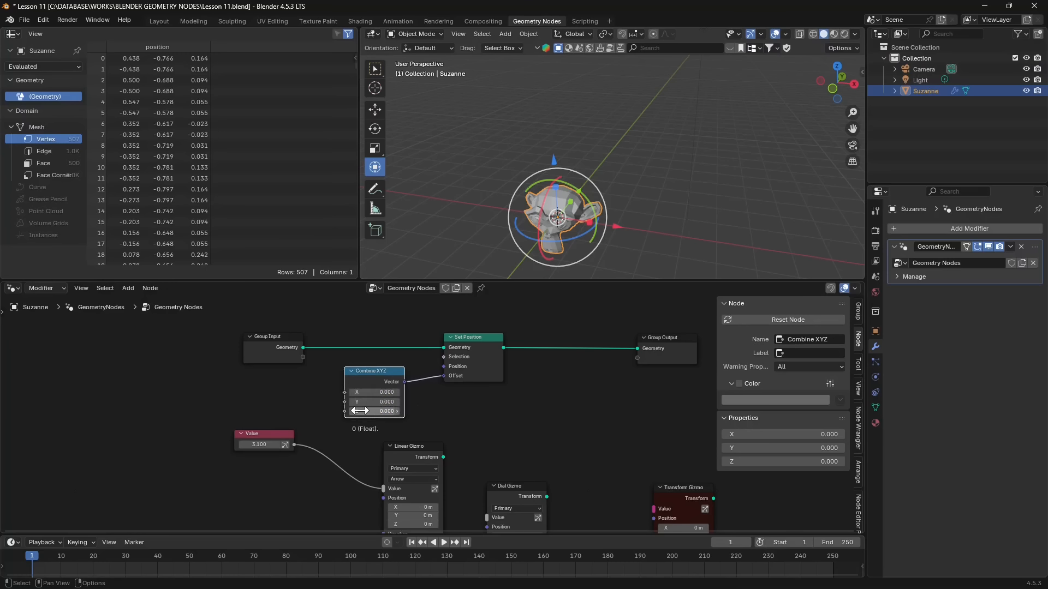
{"action": "left_click_drag", "start_coordinate": [295, 445], "coordinate": [341, 416]}
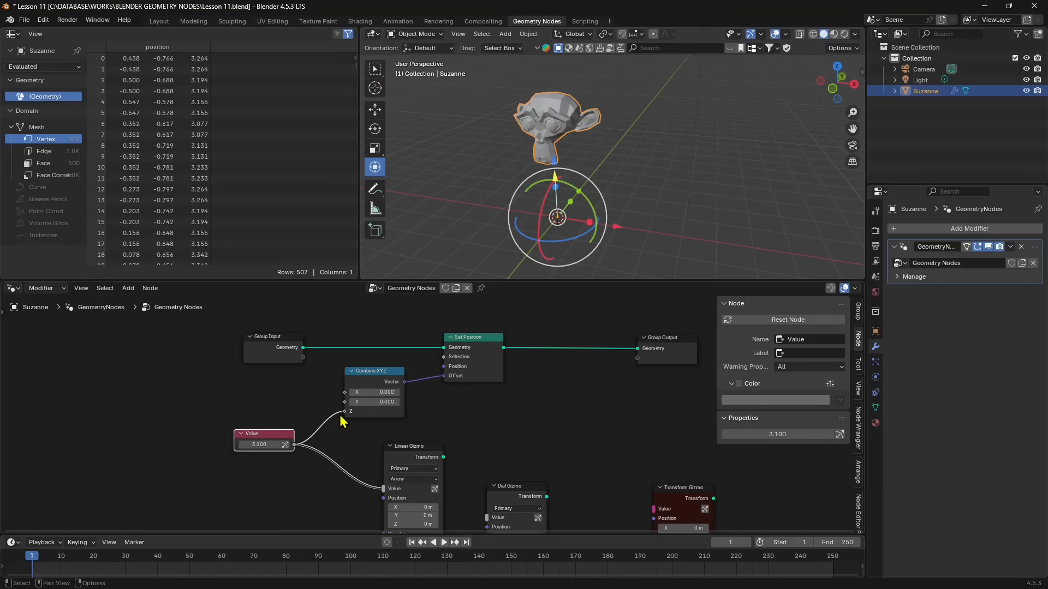
{"action": "left_click_drag", "start_coordinate": [259, 445], "coordinate": [207, 445]}
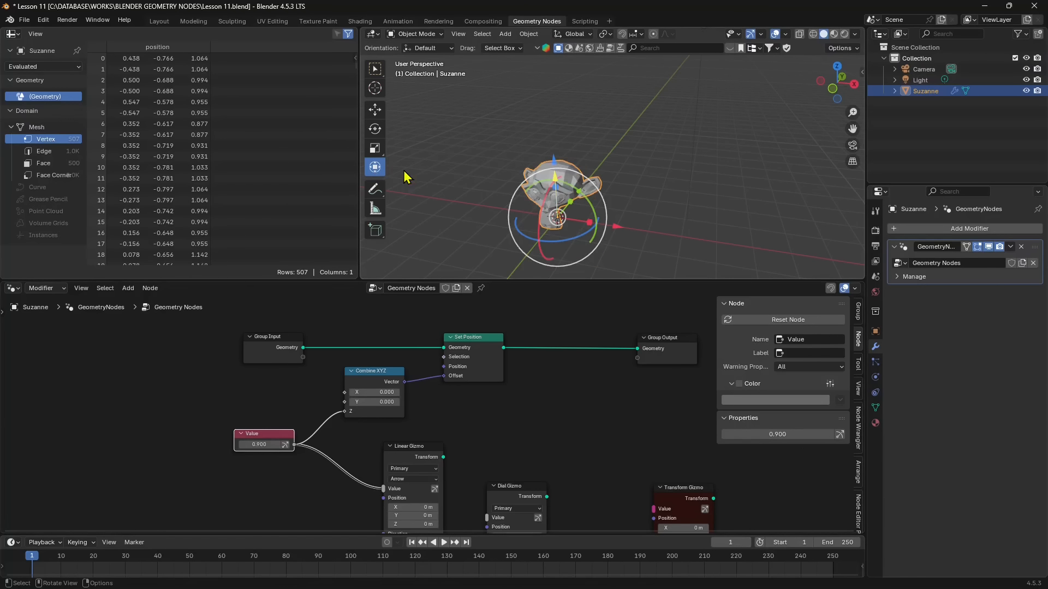
- Switch the viewport to the Select Box tool and deselect the monkey
{"action": "left_click", "coordinate": [373, 72]}
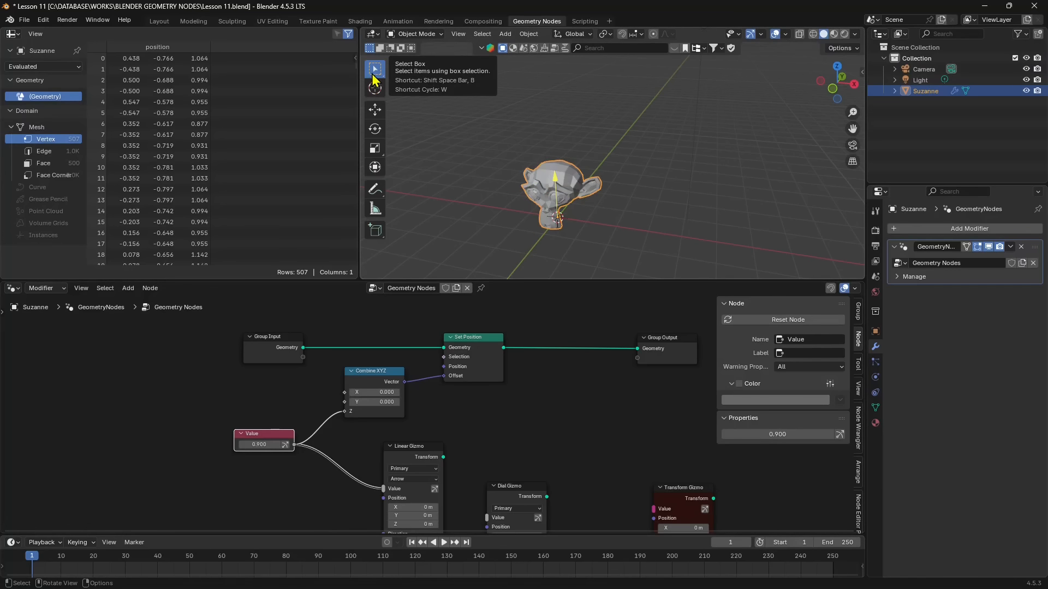
{"action": "left_click", "coordinate": [476, 180]}
{"action": "scroll", "coordinate": [529, 230], "scroll_direction": "up", "scroll_amount": 1}
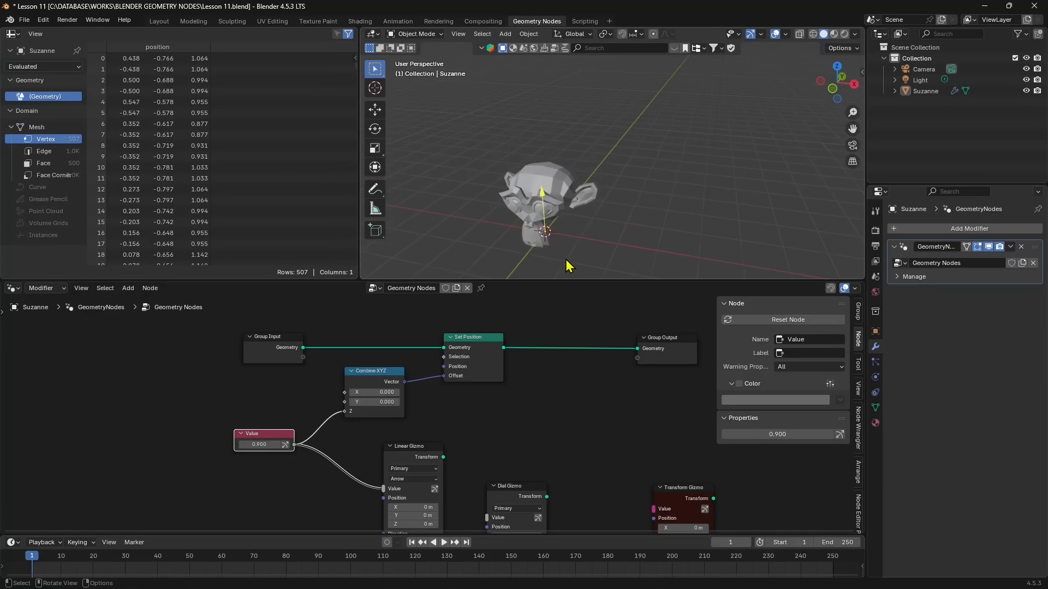
{"action": "middle_click_drag", "start_coordinate": [566, 260], "coordinate": [559, 244]}
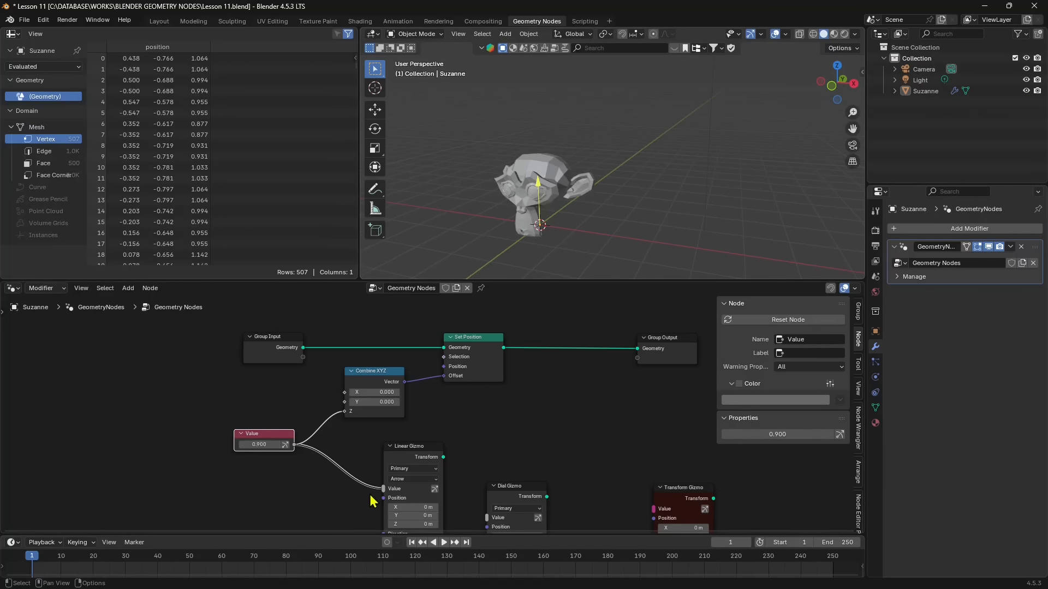
- Set Value to 0.7 and shift the Linear Gizmo node slightly closer to the Value node
{"action": "middle_click_drag", "start_coordinate": [374, 480], "coordinate": [411, 399]}
{"action": "mouse_move", "coordinate": [297, 363]}
{"action": "left_mouse_down"}
{"action": "mouse_move", "coordinate": [341, 363]}
{"action": "mouse_move", "coordinate": [311, 365]}
{"action": "left_mouse_up"}
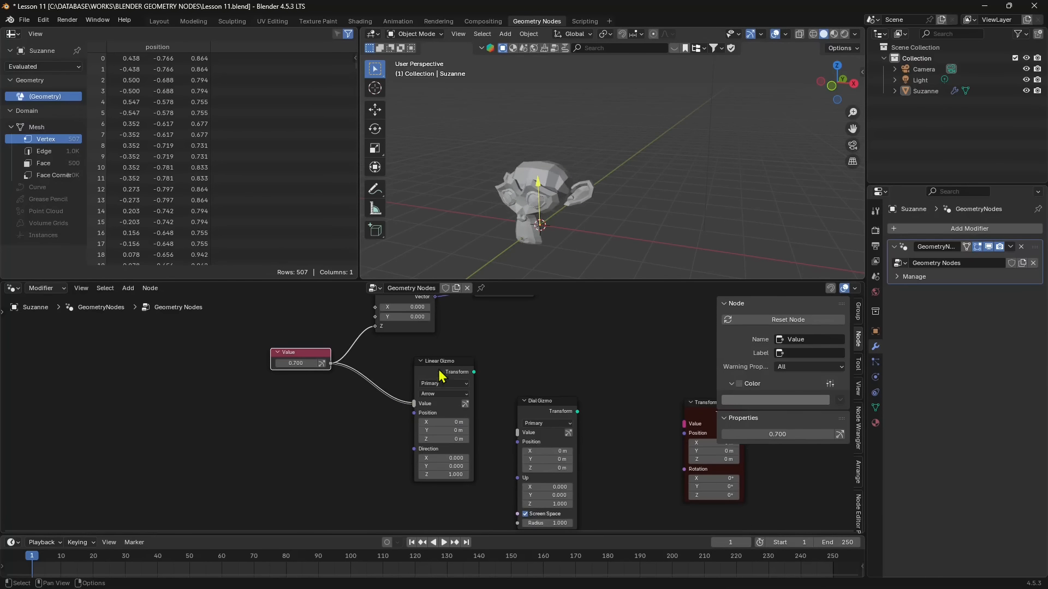
{"action": "left_click_drag", "start_coordinate": [443, 369], "coordinate": [438, 375]}
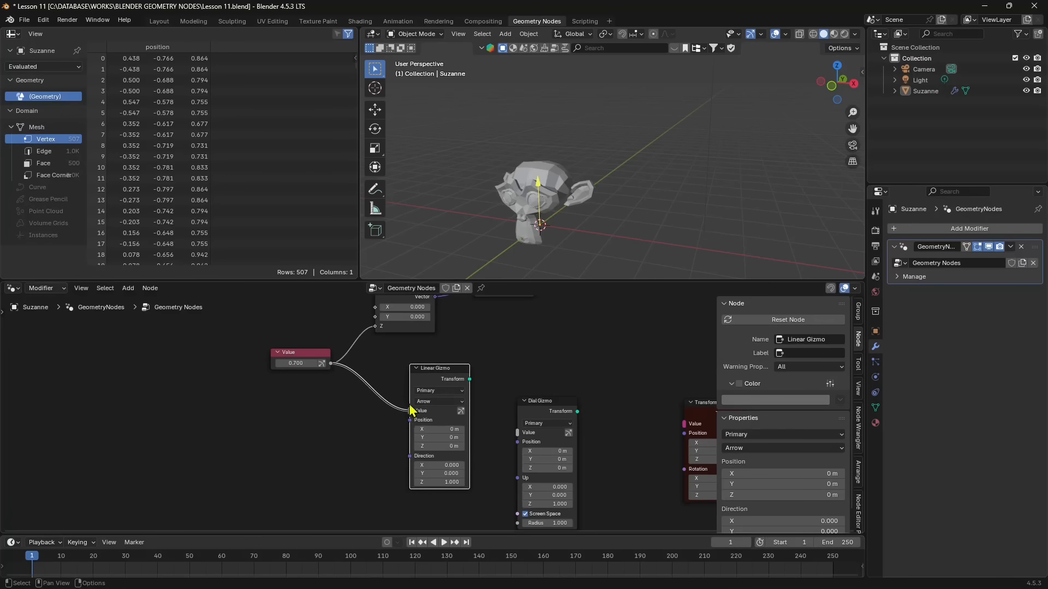
{"action": "mouse_move", "coordinate": [430, 419]}
{"action": "middle_click_drag", "start_coordinate": [512, 347], "coordinate": [410, 402]}
{"action": "middle_click_drag", "start_coordinate": [375, 433], "coordinate": [503, 399]}
{"action": "scroll", "coordinate": [434, 441], "scroll_direction": "up", "scroll_amount": 3}
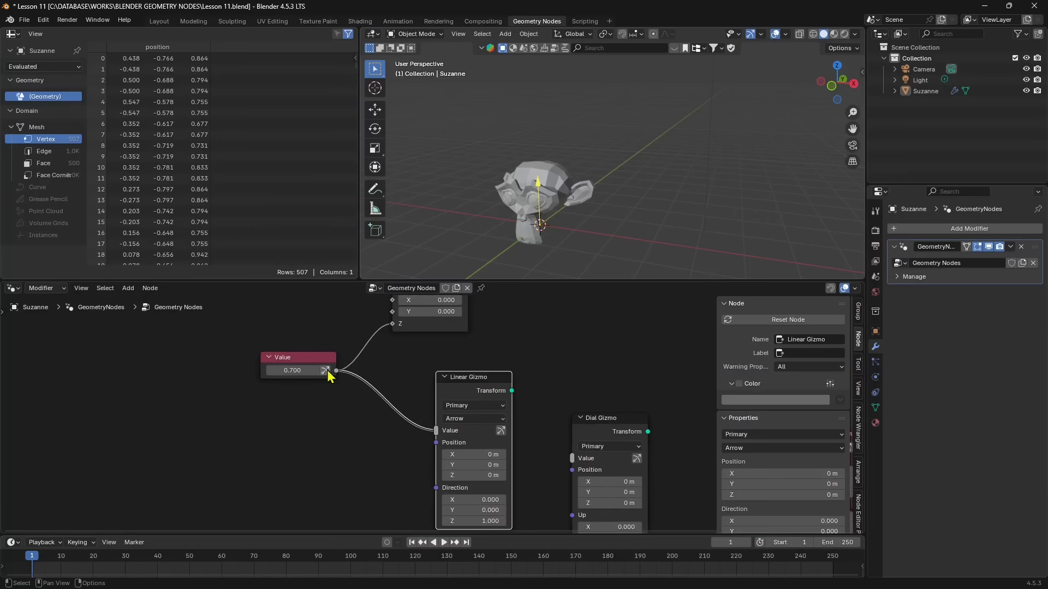
{"action": "middle_click_drag", "start_coordinate": [359, 374], "coordinate": [382, 393]}
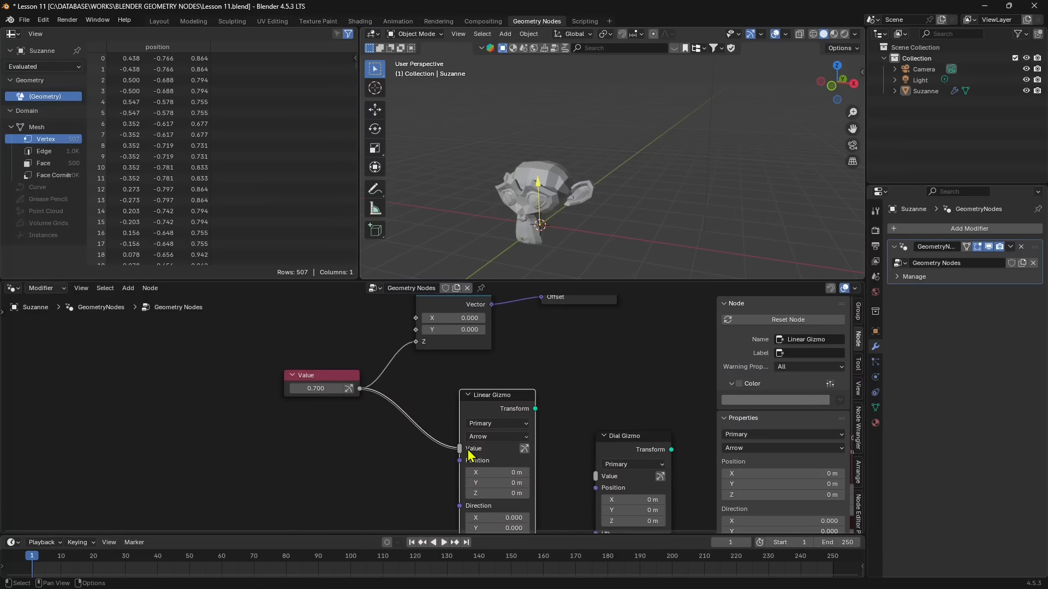
- Raise the monkey with the Linear Gizmo arrow in the viewport until Value is about 7.944
{"action": "left_click_drag", "start_coordinate": [537, 187], "coordinate": [546, 95]}
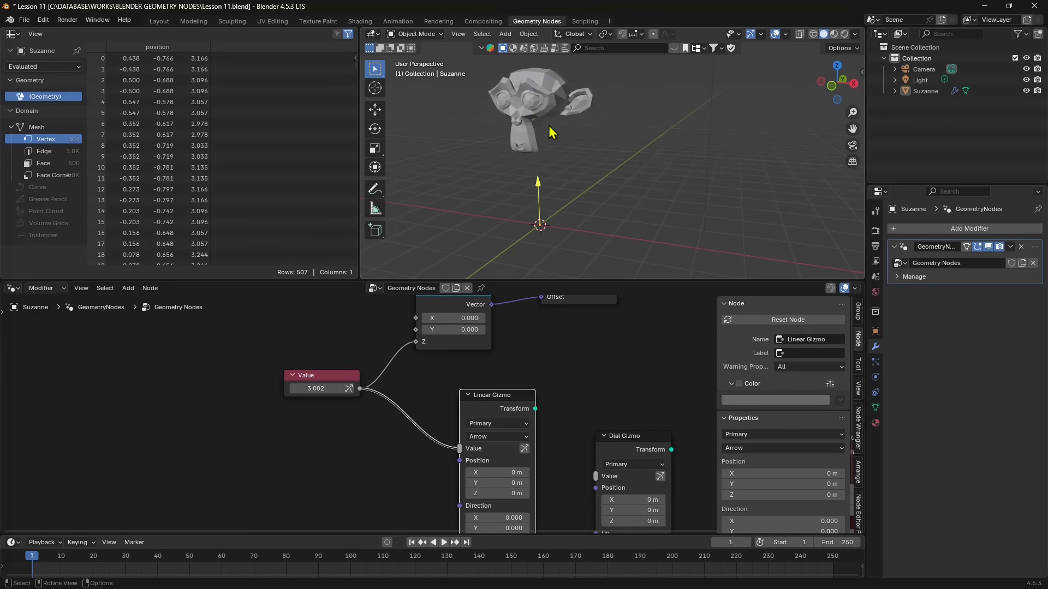
{"action": "left_click_drag", "start_coordinate": [538, 184], "coordinate": [538, 134]}
{"action": "scroll", "coordinate": [537, 172], "scroll_direction": "down", "scroll_amount": 2}
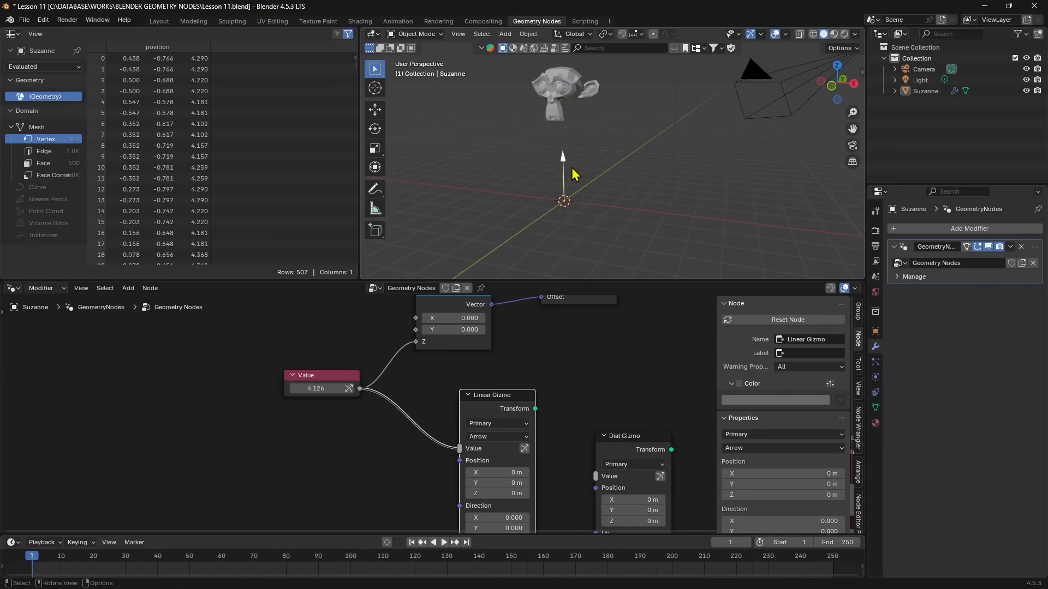
{"action": "left_click_drag", "start_coordinate": [566, 165], "coordinate": [571, 125]}
{"action": "middle_click_drag", "start_coordinate": [614, 176], "coordinate": [564, 191]}
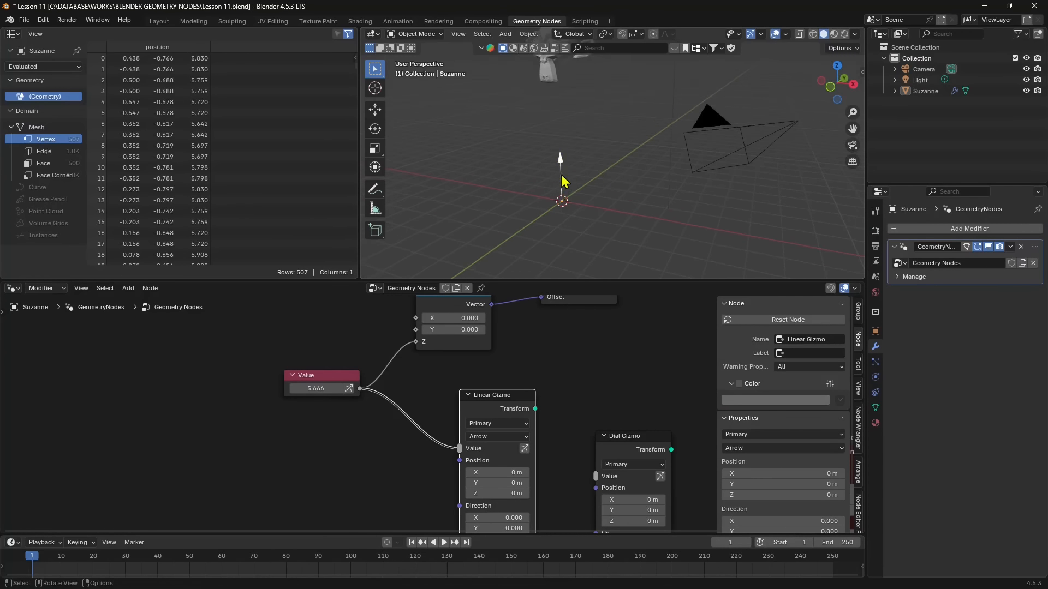
{"action": "left_click_drag", "start_coordinate": [564, 181], "coordinate": [566, 91]}
{"action": "middle_click_drag", "start_coordinate": [569, 205], "coordinate": [588, 191]}
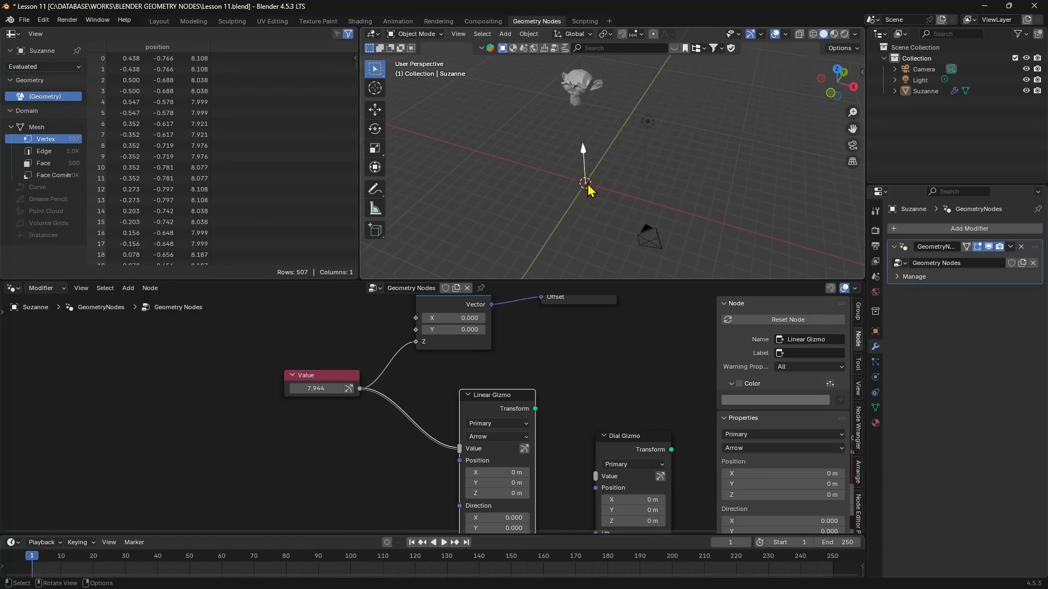
- Spread out the node layout by moving the Linear Gizmo node away from the Value and Combine XYZ nodes
{"action": "middle_click_drag", "start_coordinate": [496, 465], "coordinate": [485, 398]}
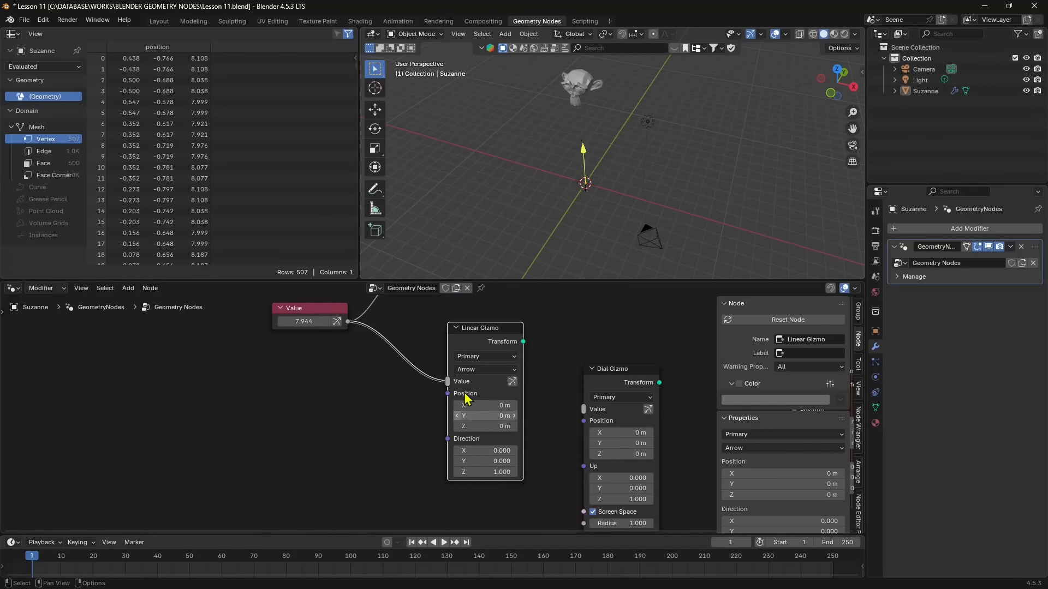
{"action": "middle_click_drag", "start_coordinate": [331, 375], "coordinate": [340, 412]}
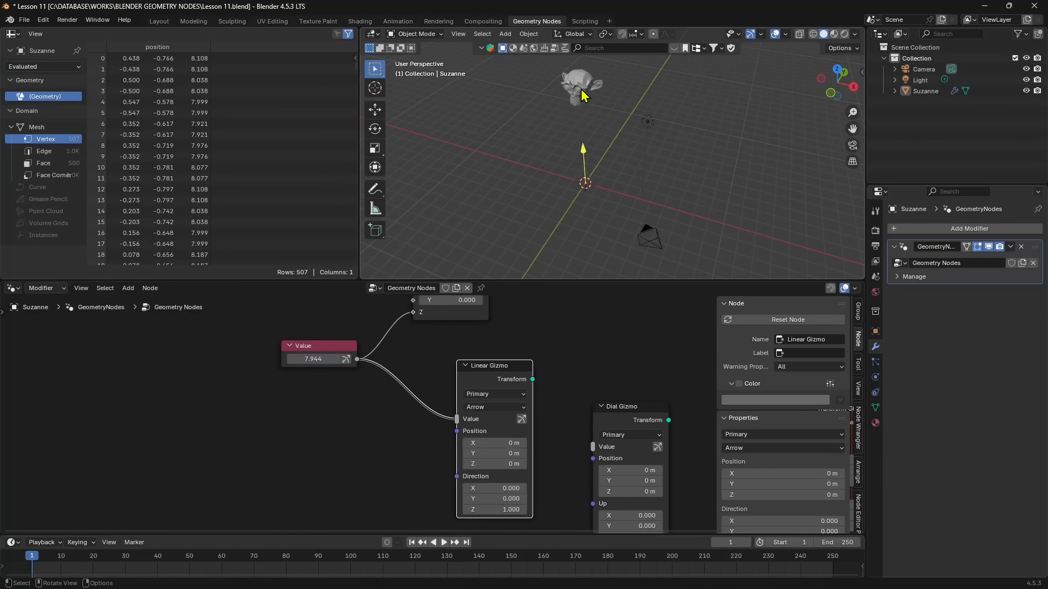
{"action": "middle_click_drag", "start_coordinate": [475, 371], "coordinate": [445, 437]}
{"action": "scroll", "coordinate": [457, 424], "scroll_direction": "down", "scroll_amount": 2}
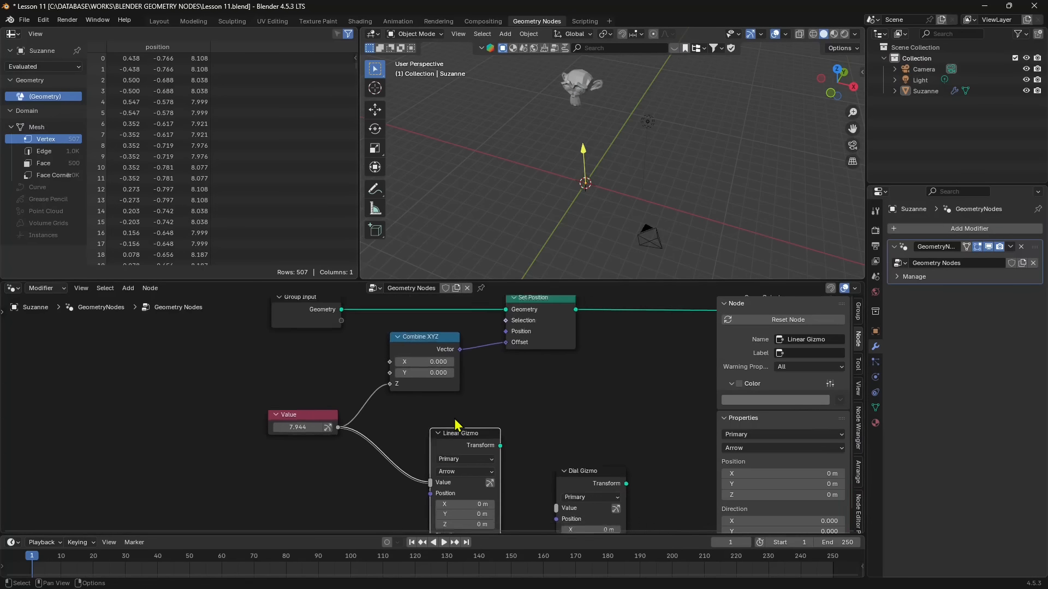
{"action": "scroll", "coordinate": [516, 400], "scroll_direction": "down", "scroll_amount": 2}
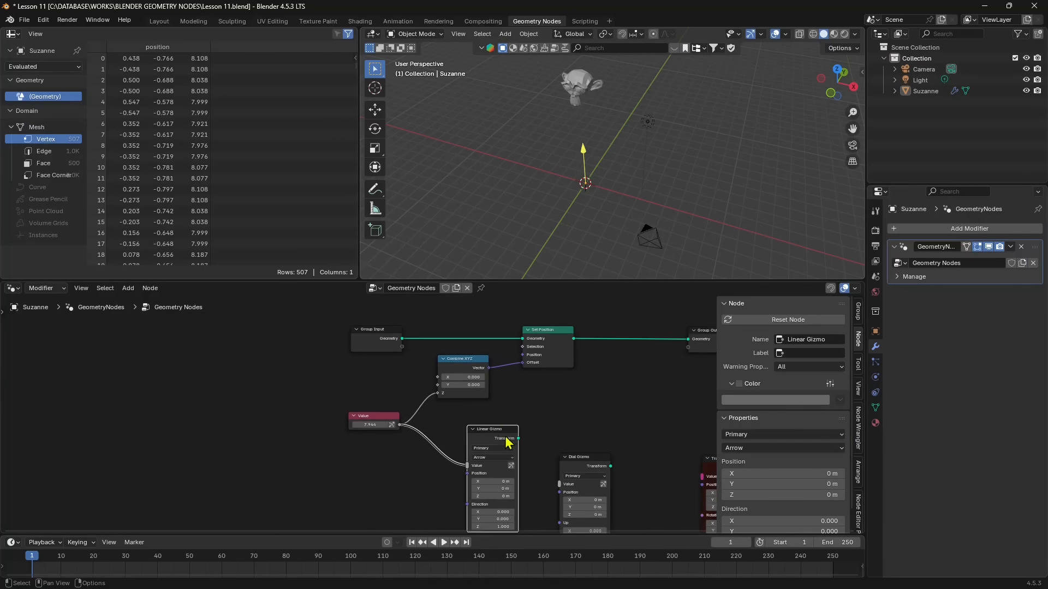
{"action": "middle_click_drag", "start_coordinate": [509, 442], "coordinate": [517, 413]}
{"action": "left_click_drag", "start_coordinate": [515, 403], "coordinate": [529, 403]}
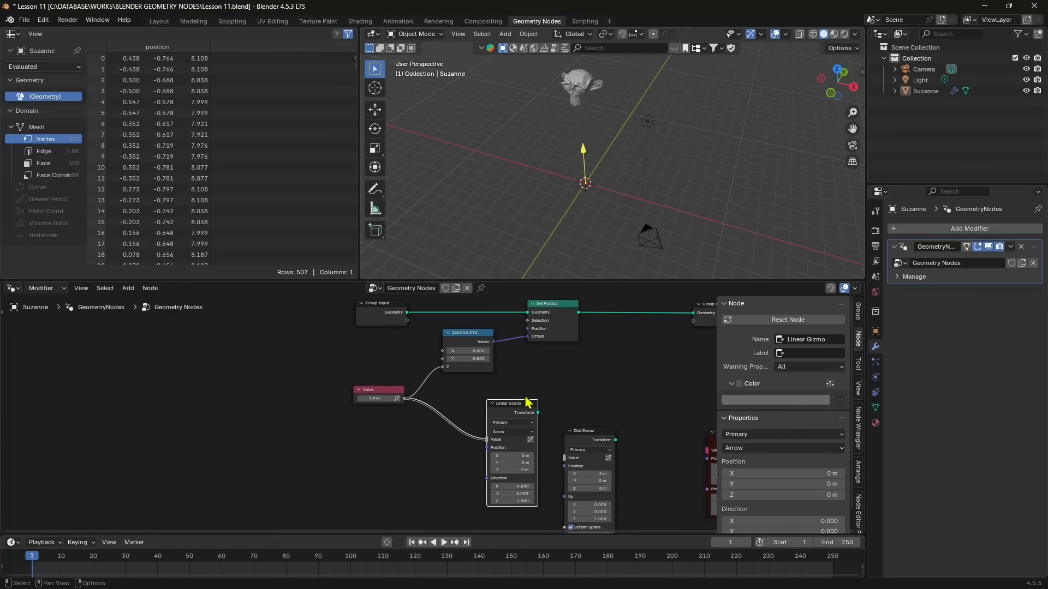
{"action": "left_click_drag", "start_coordinate": [362, 397], "coordinate": [237, 436]}
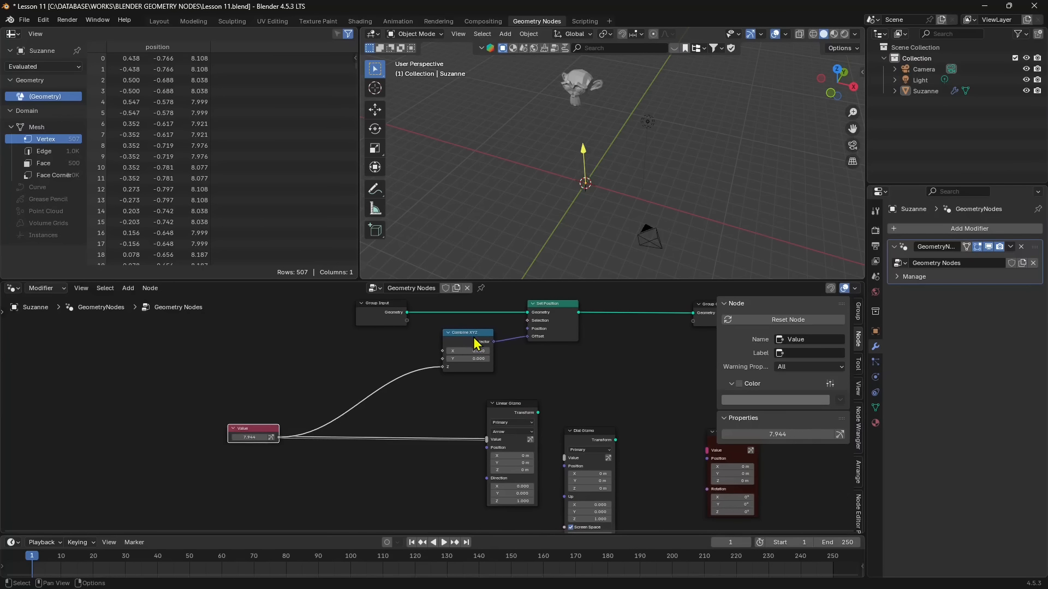
{"action": "left_click_drag", "start_coordinate": [477, 344], "coordinate": [386, 368]}
{"action": "middle_click_drag", "start_coordinate": [361, 378], "coordinate": [398, 415]}
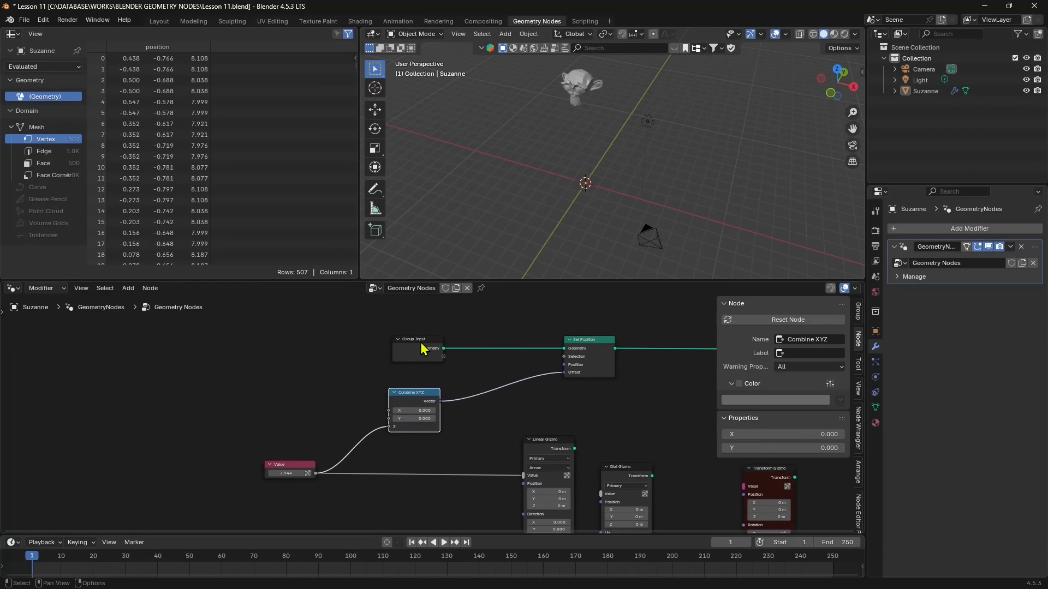
- Move the Group Input, Set Position and Combine XYZ nodes farther from the Group Output node
{"action": "left_click_drag", "start_coordinate": [422, 349], "coordinate": [324, 345]}
{"action": "left_click_drag", "start_coordinate": [582, 341], "coordinate": [516, 335]}
{"action": "left_click_drag", "start_coordinate": [414, 393], "coordinate": [387, 392]}
{"action": "middle_click_drag", "start_coordinate": [369, 480], "coordinate": [302, 440]}
{"action": "middle_click_drag", "start_coordinate": [478, 335], "coordinate": [482, 360]}
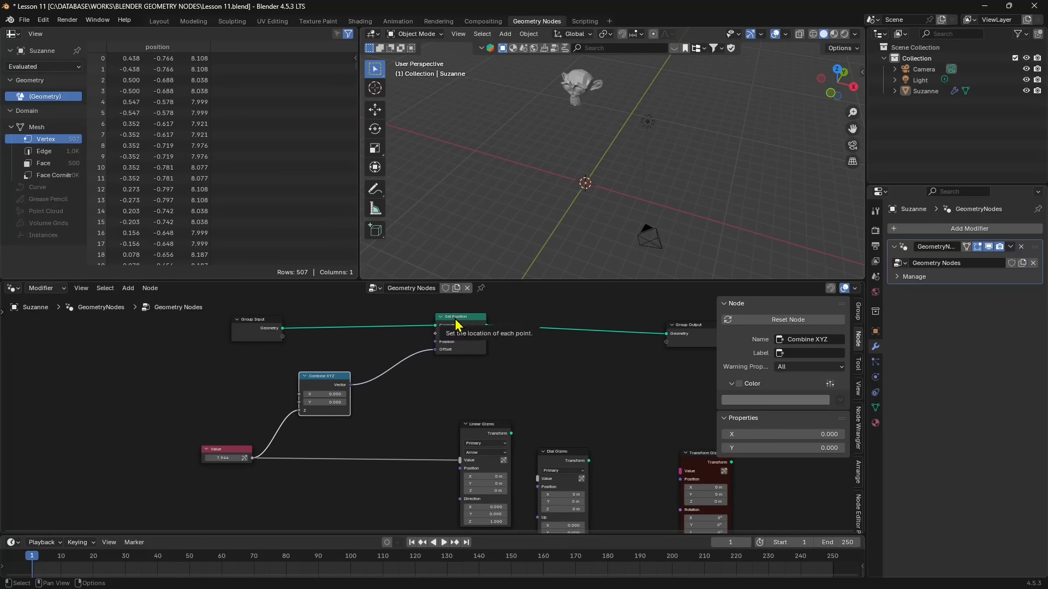
- Bring the Linear Gizmo node closer, connect the Combine XYZ Vector output to its Position input, and select the gizmo node
{"action": "middle_click_drag", "start_coordinate": [403, 434], "coordinate": [383, 420]}
{"action": "scroll", "coordinate": [439, 468], "scroll_direction": "up", "scroll_amount": 1}
{"action": "left_click_drag", "start_coordinate": [467, 407], "coordinate": [436, 404]}
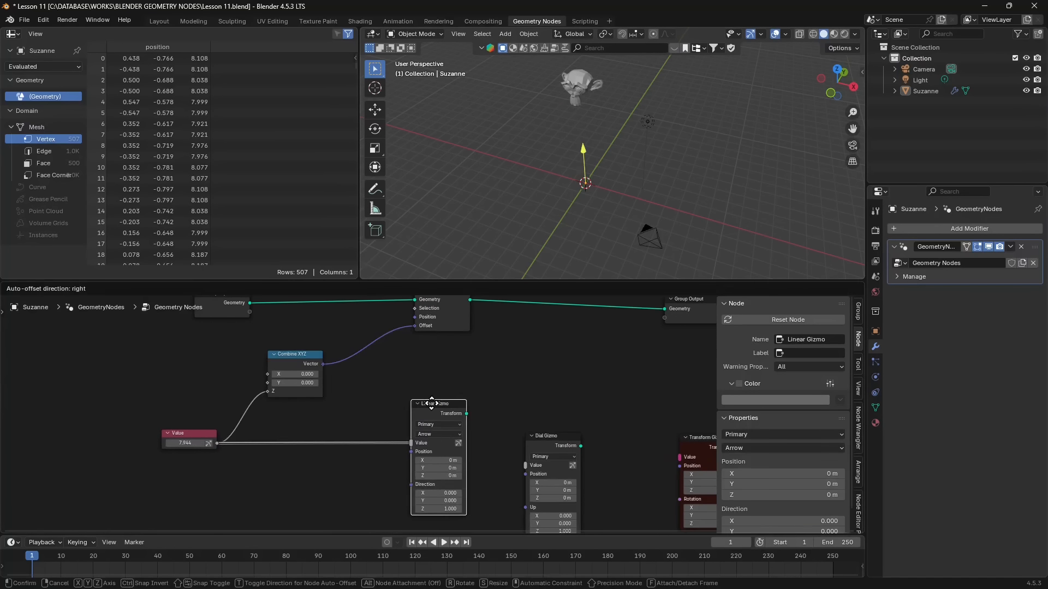
{"action": "left_click_drag", "start_coordinate": [323, 364], "coordinate": [410, 463]}
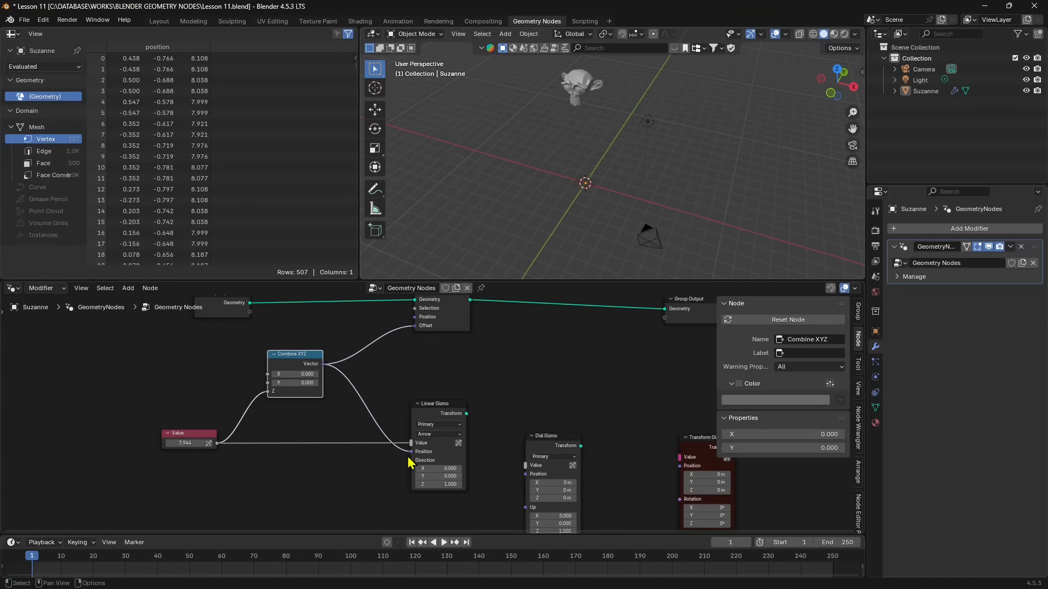
{"action": "left_click", "coordinate": [445, 411]}
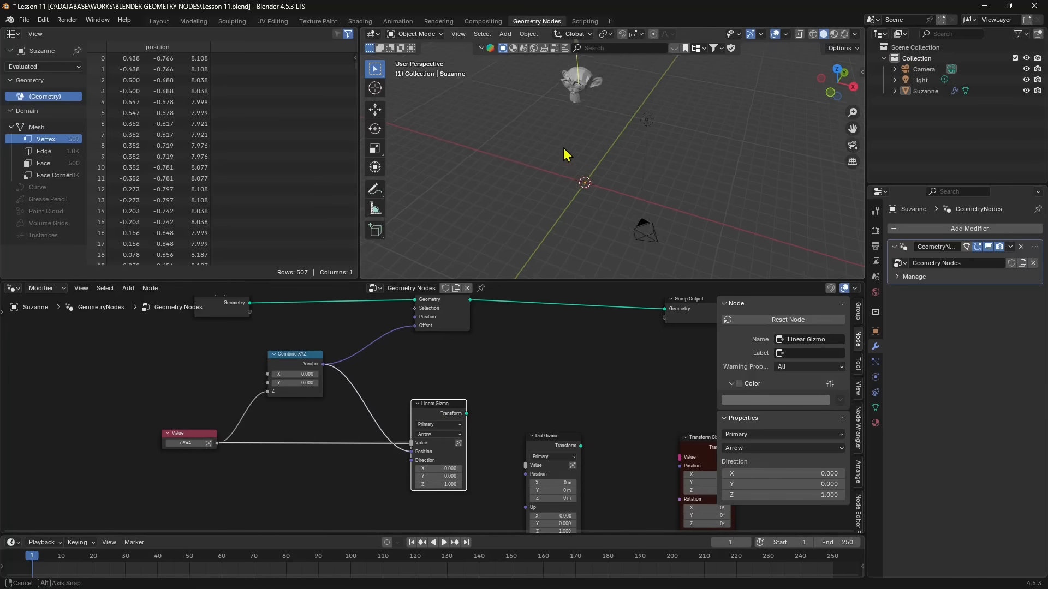
- Lower the monkey with the Linear Gizmo arrow until Value is about 2.426, and nudge the Value node
{"action": "middle_click_drag", "start_coordinate": [564, 156], "coordinate": [603, 172]}
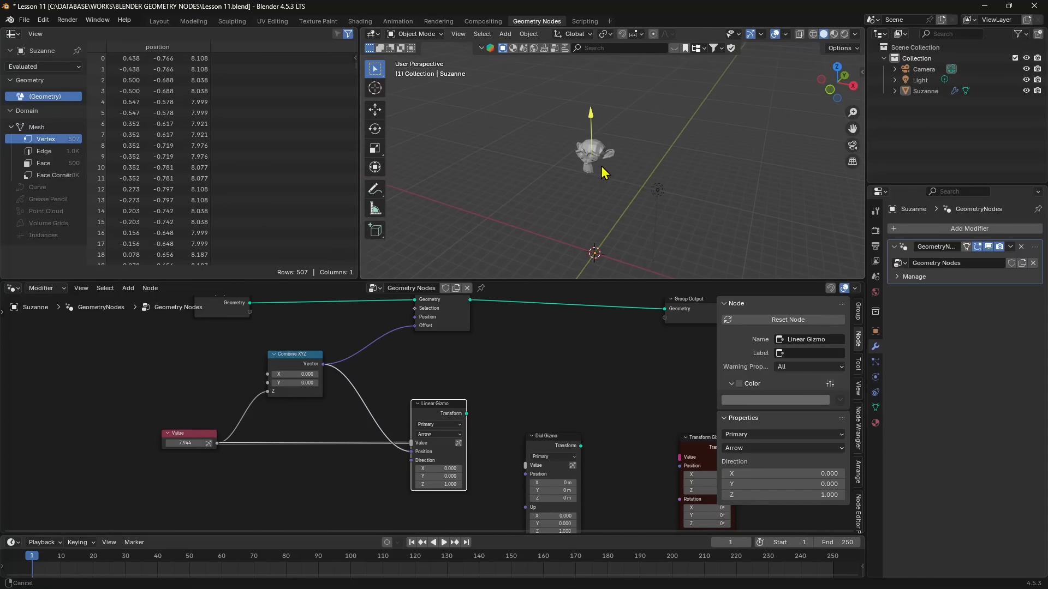
{"action": "left_click_drag", "start_coordinate": [590, 134], "coordinate": [593, 199]}
{"action": "middle_click_drag", "start_coordinate": [605, 235], "coordinate": [600, 209]}
{"action": "mouse_move", "coordinate": [592, 173]}
{"action": "left_mouse_down"}
{"action": "mouse_move", "coordinate": [594, 189]}
{"action": "mouse_move", "coordinate": [595, 152]}
{"action": "mouse_move", "coordinate": [595, 174]}
{"action": "left_mouse_up"}
{"action": "left_click_drag", "start_coordinate": [198, 439], "coordinate": [202, 440]}
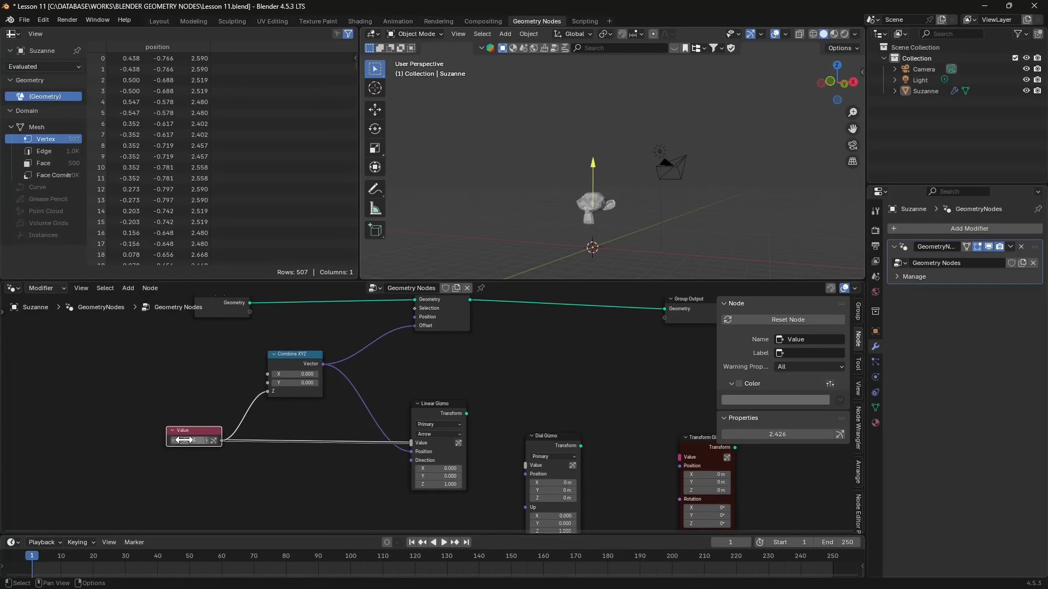